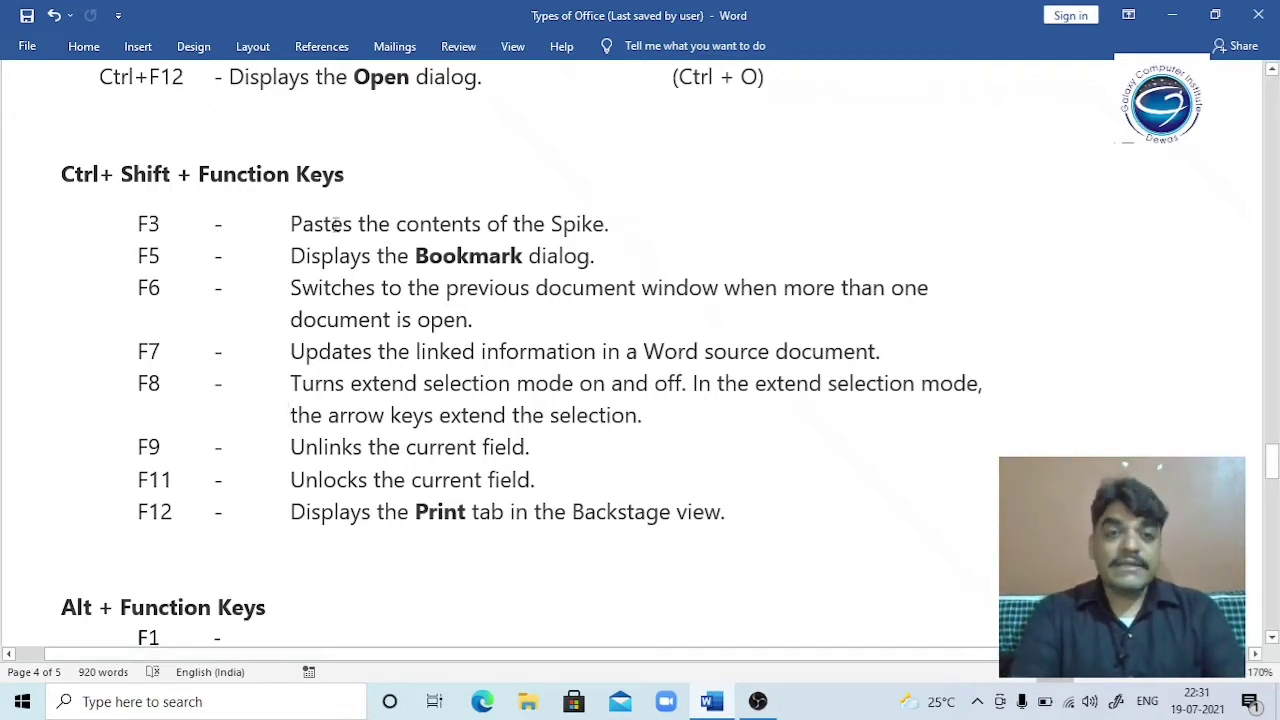
# - Place the insertion point in the F3 description, the Ctrl function-key list and the F5 description
pyautogui.click(284, 226)
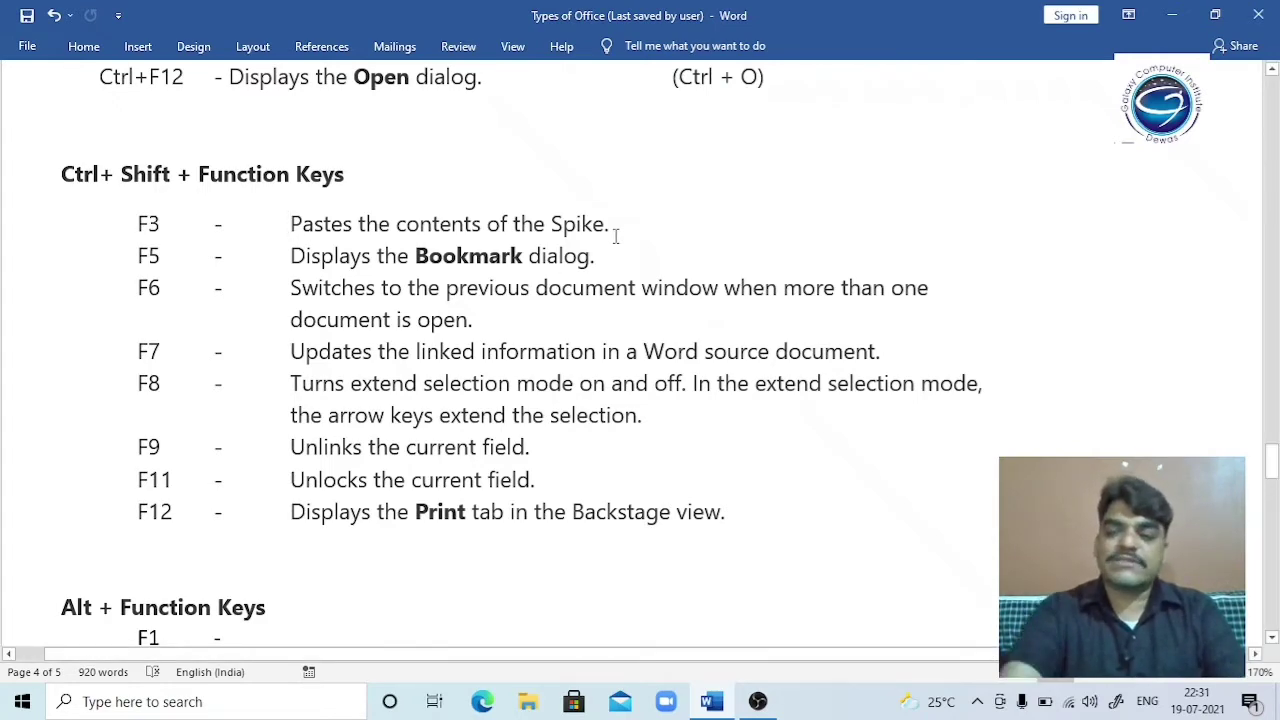
pyautogui.scroll(5, 615, 236)
pyautogui.click(614, 236)
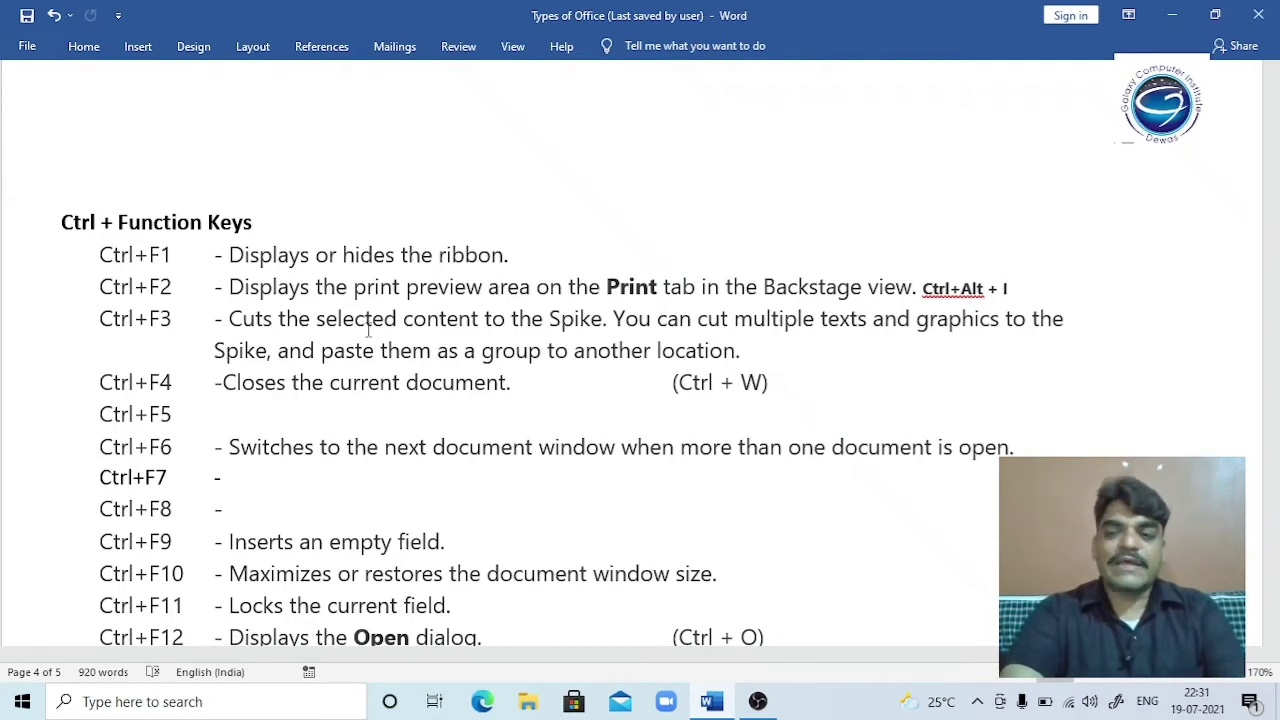
pyautogui.scroll(-6, 368, 330)
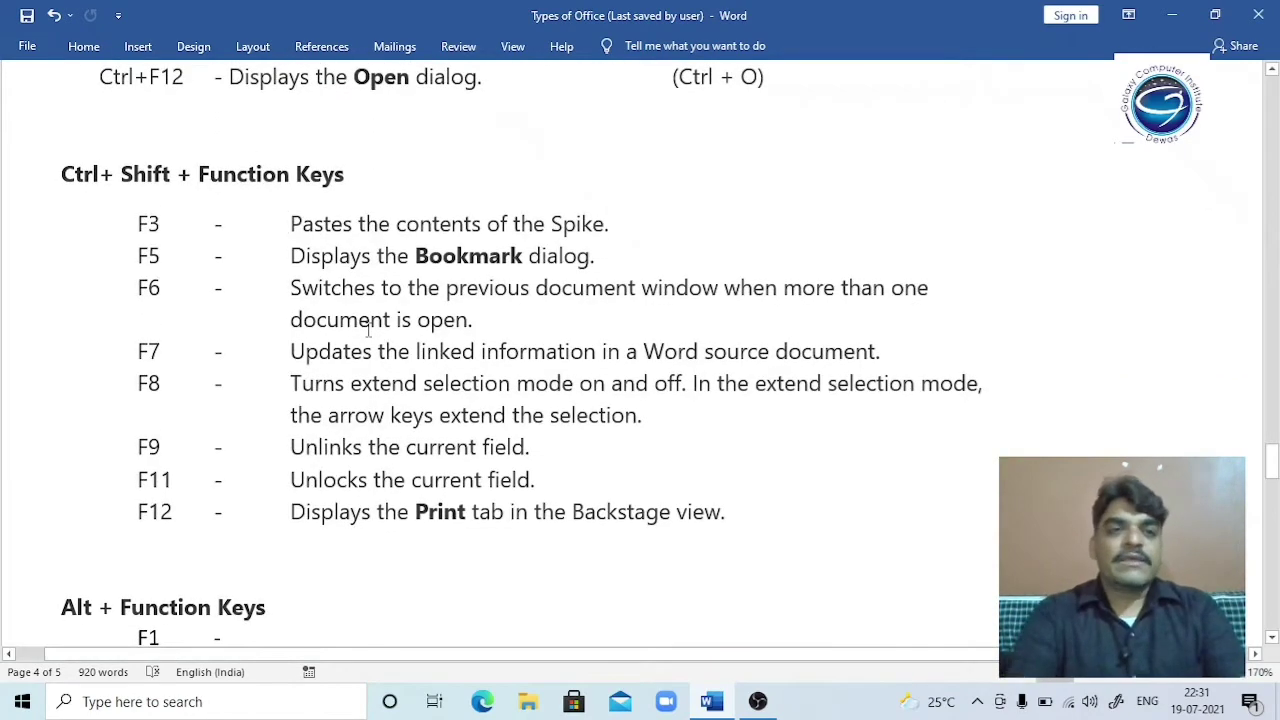
pyautogui.click(311, 237)
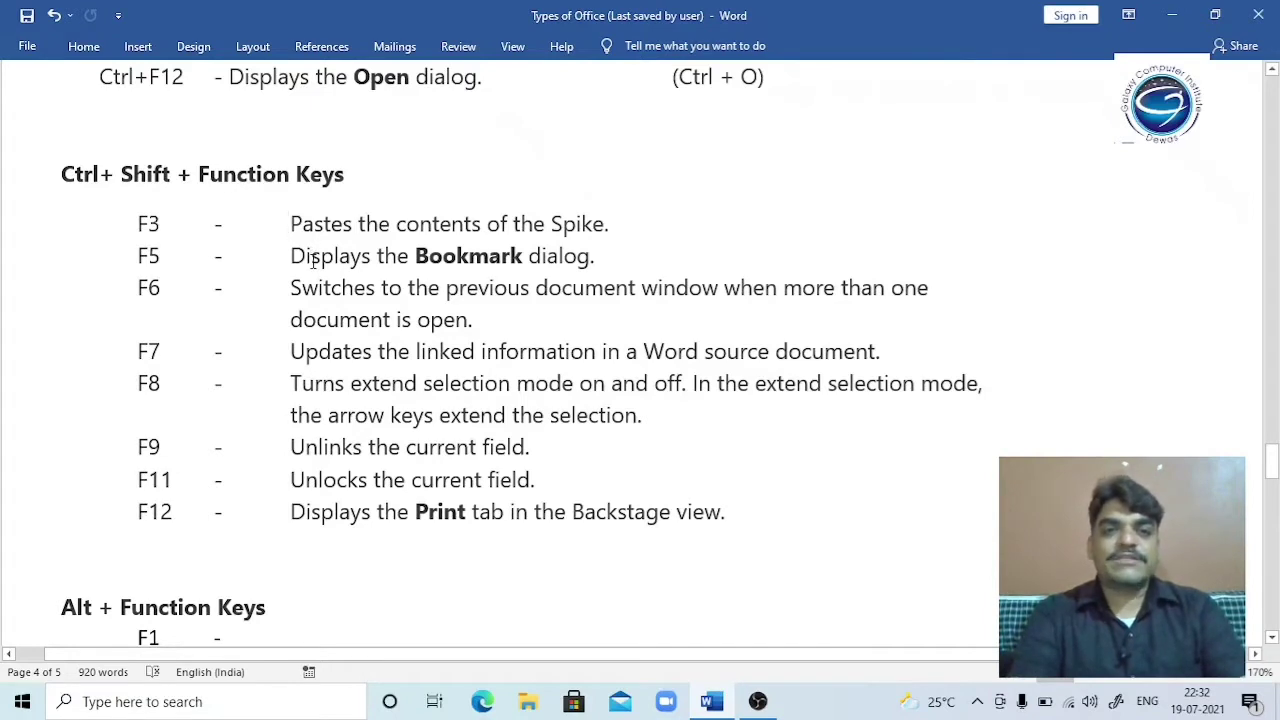
pyautogui.click(597, 256)
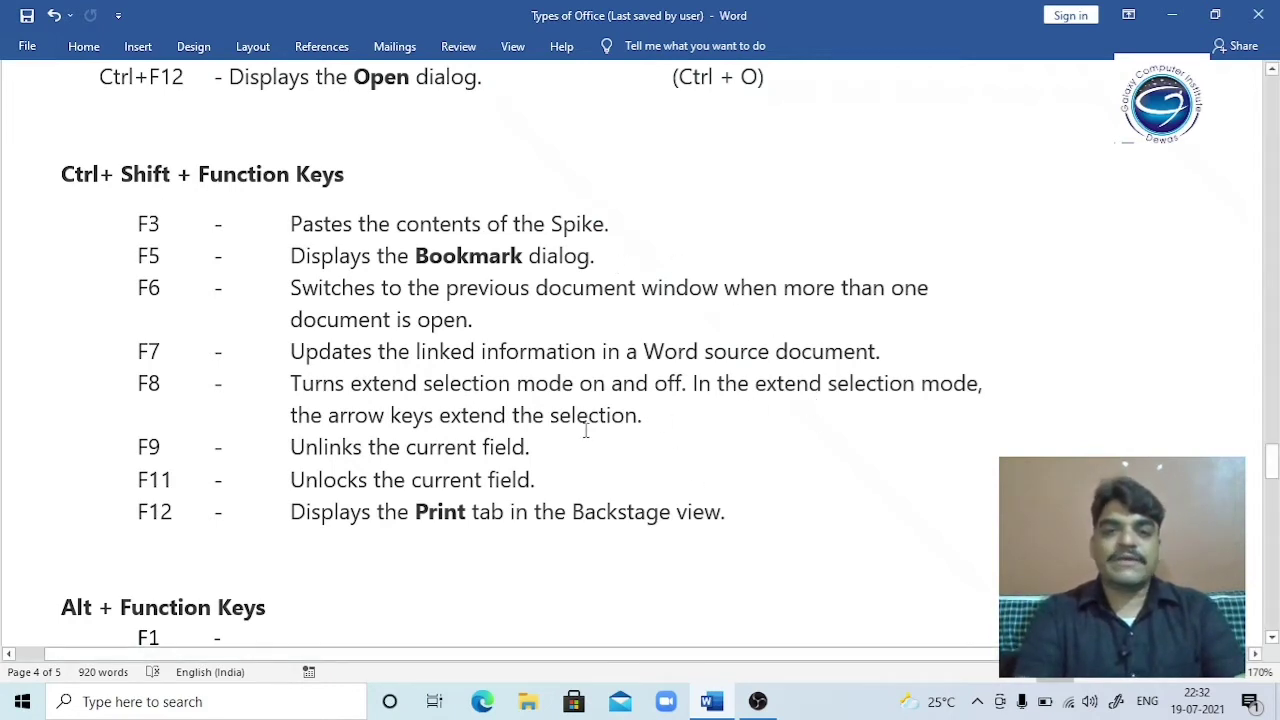
# - Select Backstage, delete bookmark a and add it as bookmark abc
pyautogui.doubleClick(619, 522)
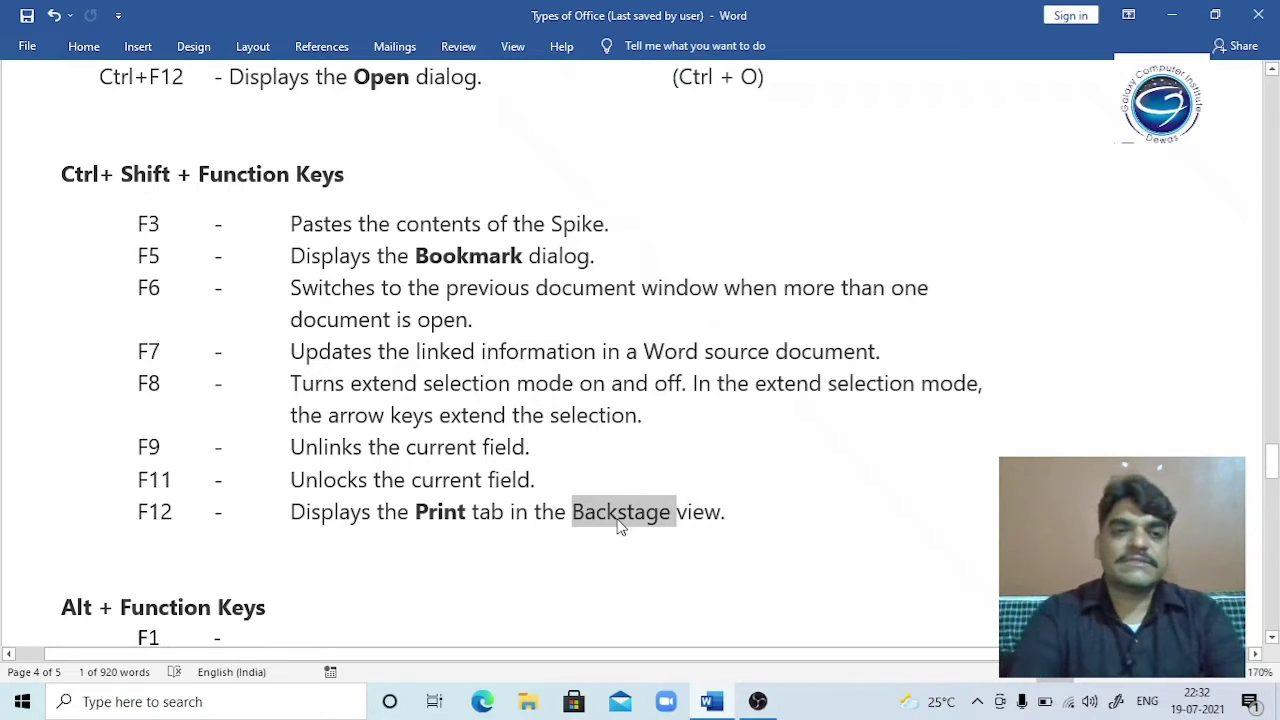
pyautogui.hotkey('ctrl', 'shift', 'F5')
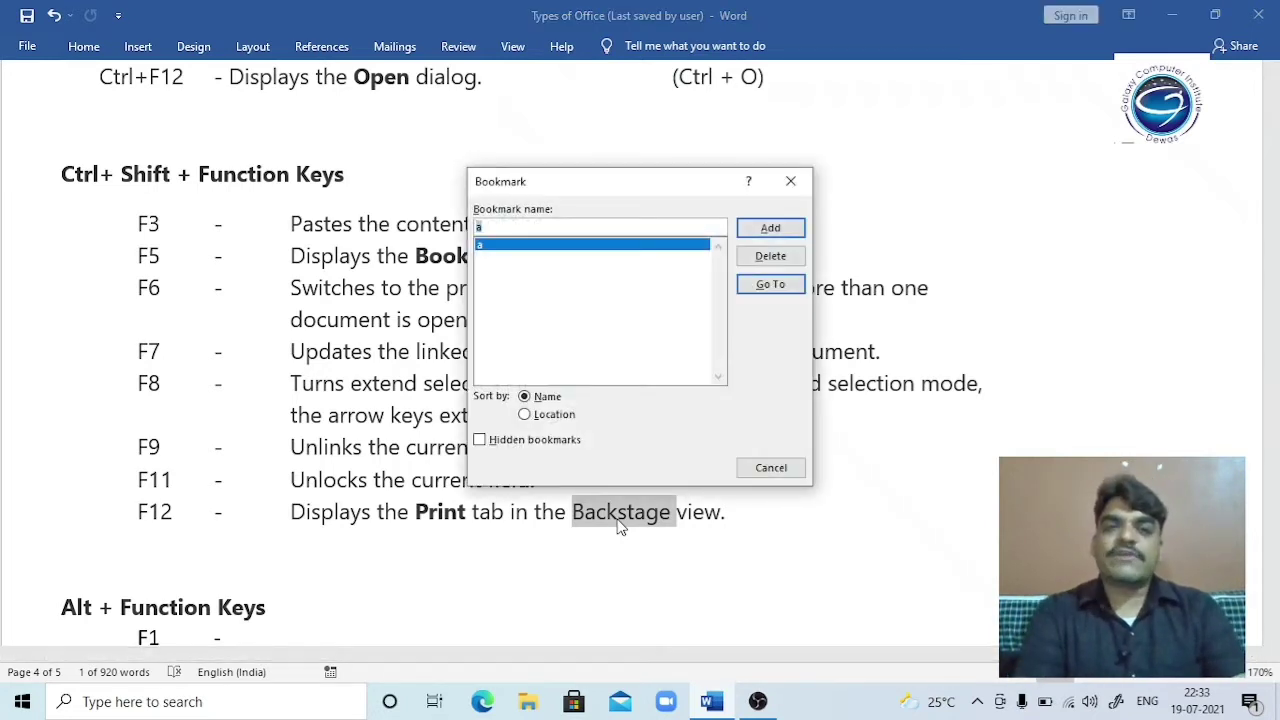
pyautogui.click(768, 262)
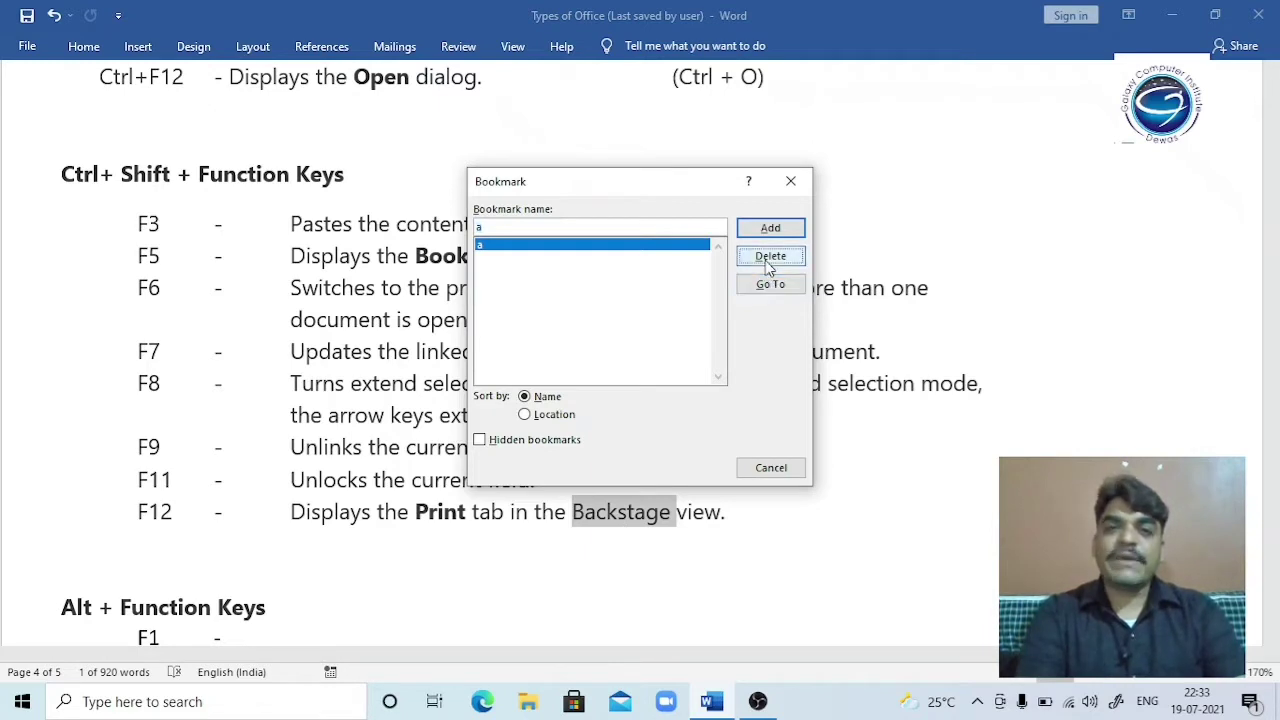
pyautogui.click(768, 262)
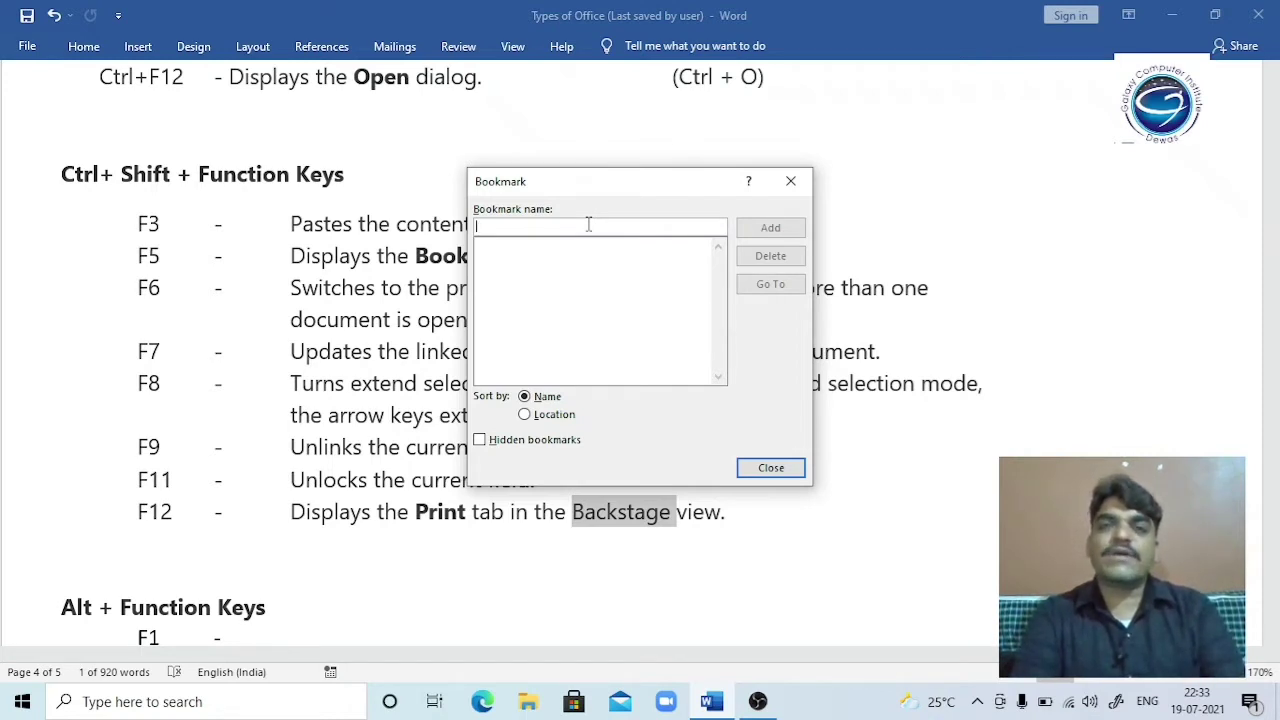
pyautogui.write('abc')
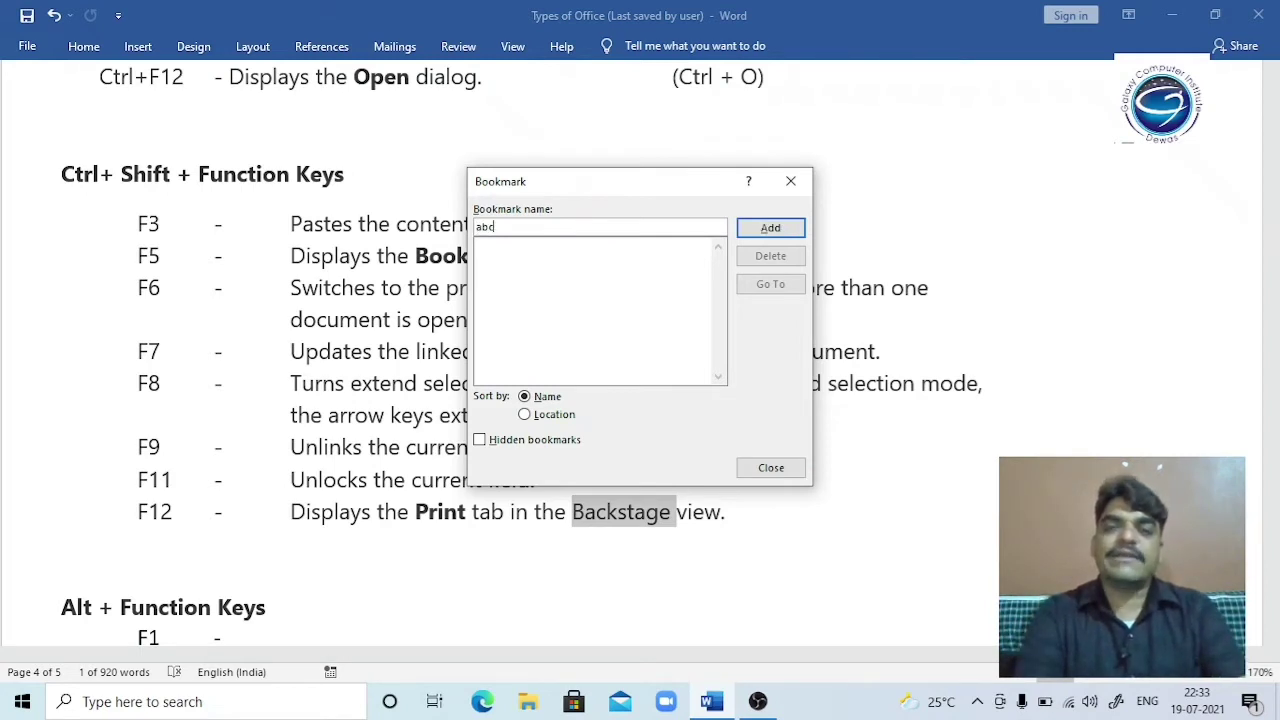
pyautogui.click(784, 228)
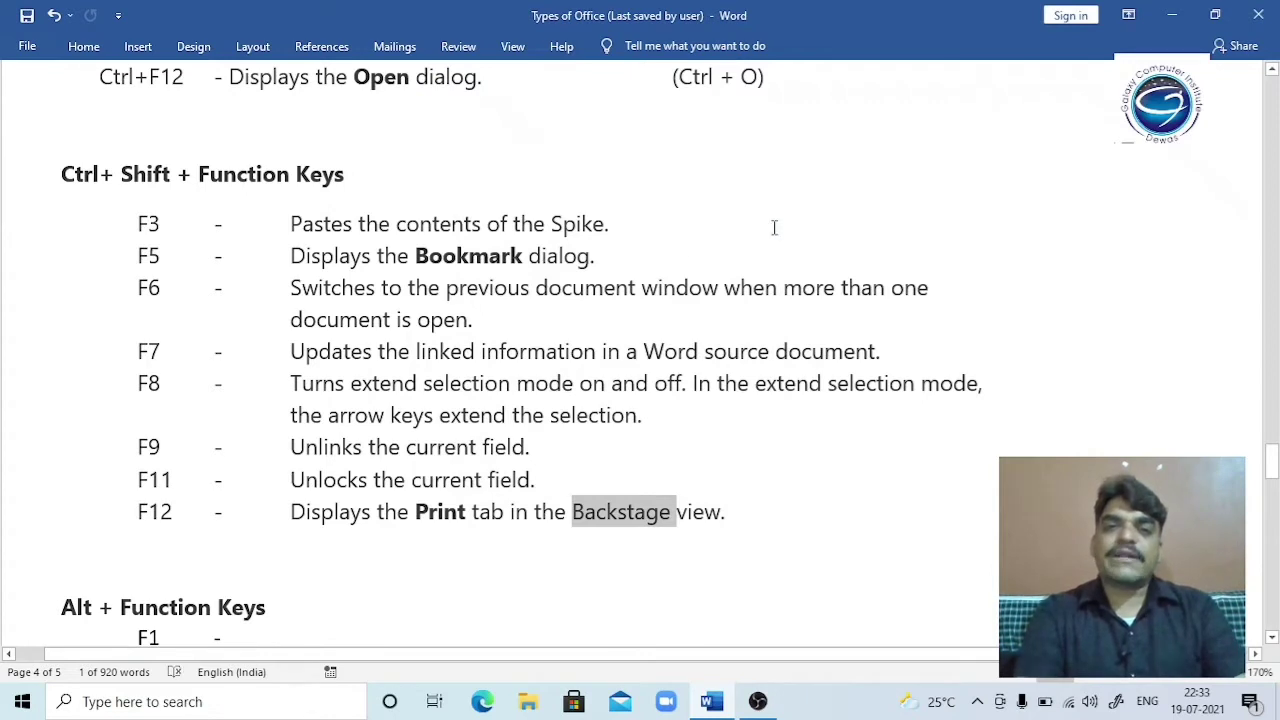
pyautogui.click(616, 288)
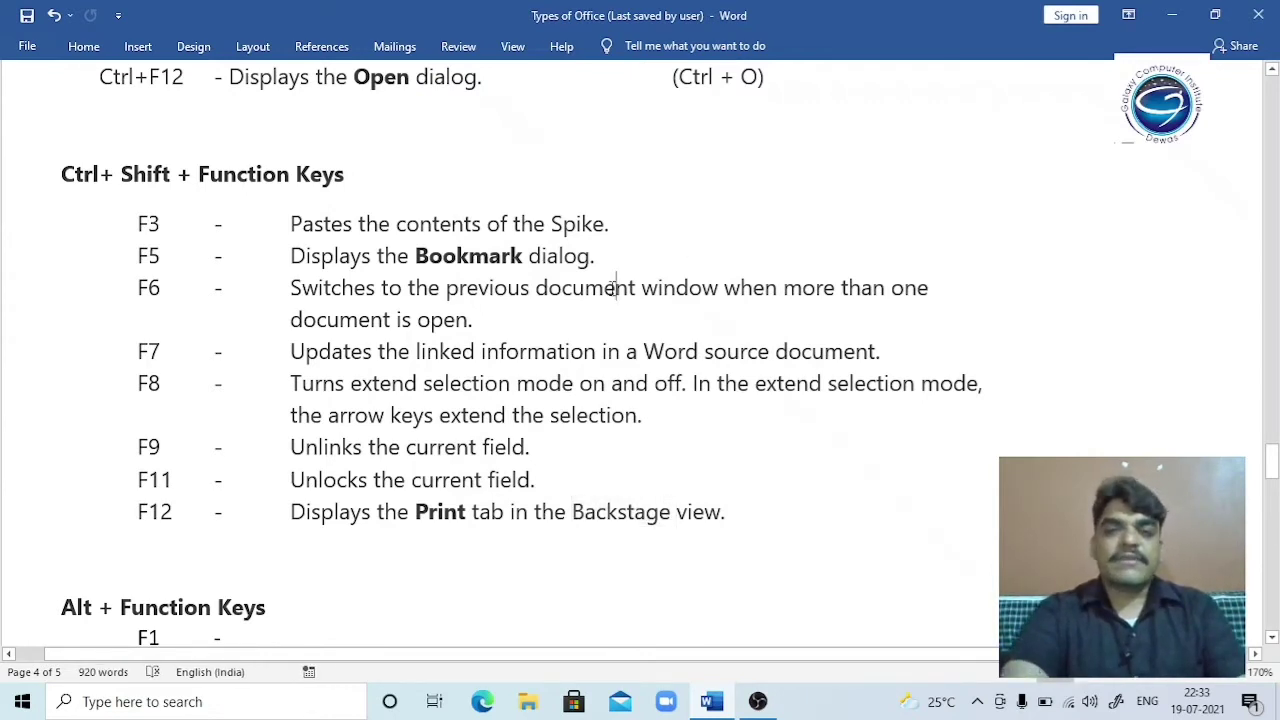
pyautogui.scroll(-5, 616, 288)
# - From the empty F4 line at the document's end, go to bookmark abc on page 4
pyautogui.scroll(-5, 614, 289)
pyautogui.scroll(-5, 610, 290)
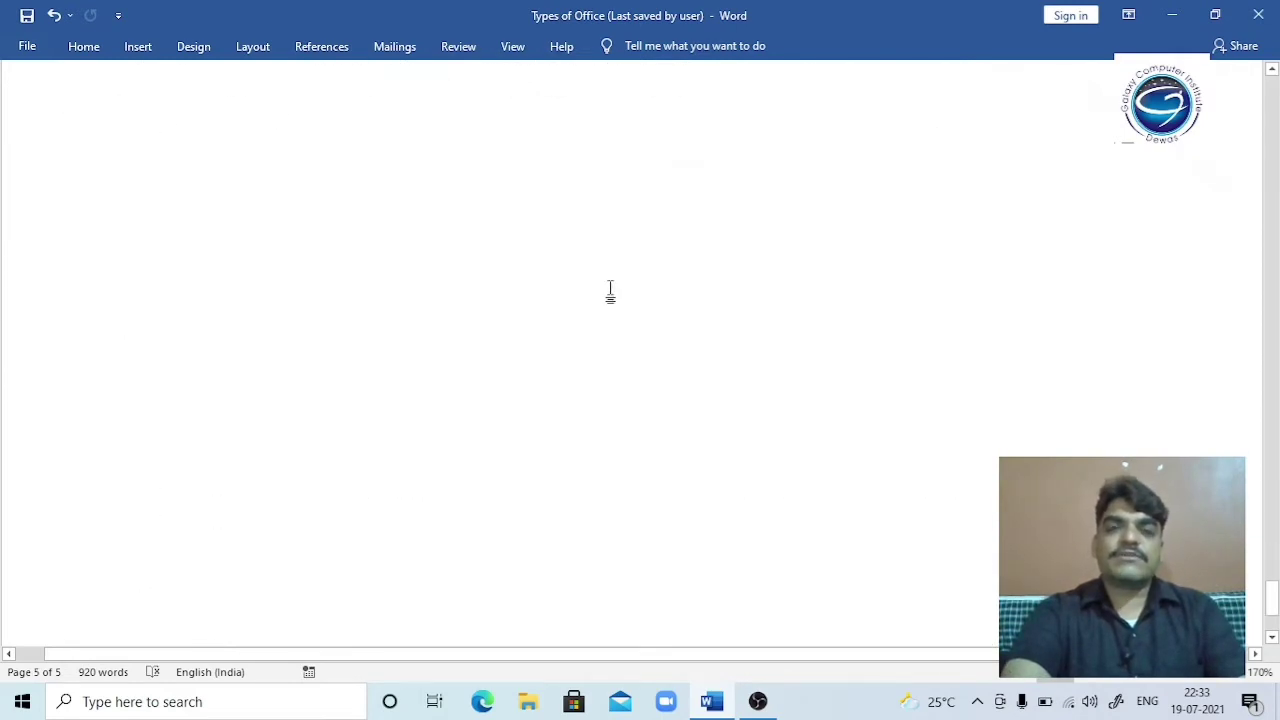
pyautogui.scroll(3, 610, 290)
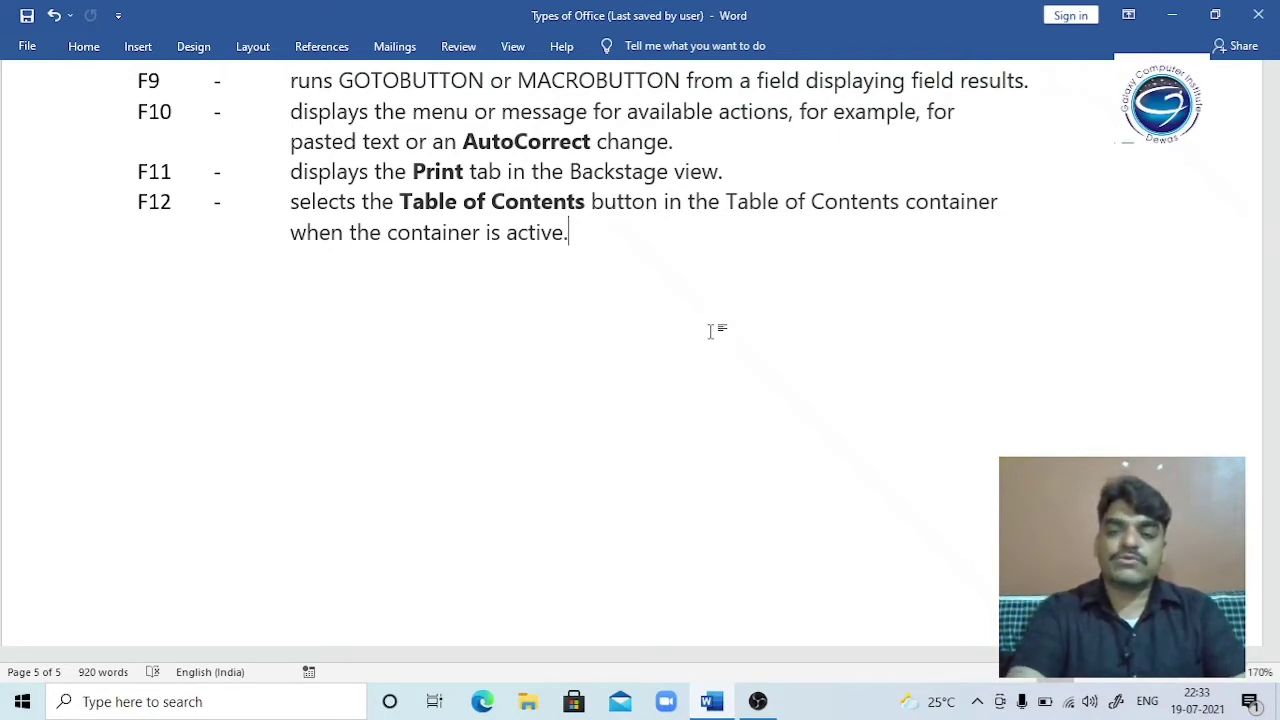
pyautogui.press('Up')
pyautogui.press('Up')
pyautogui.press('Up')
pyautogui.press('Up')
pyautogui.press('Up')
pyautogui.press('Up')
pyautogui.press('Up')
pyautogui.press('Up')
pyautogui.press('Up')
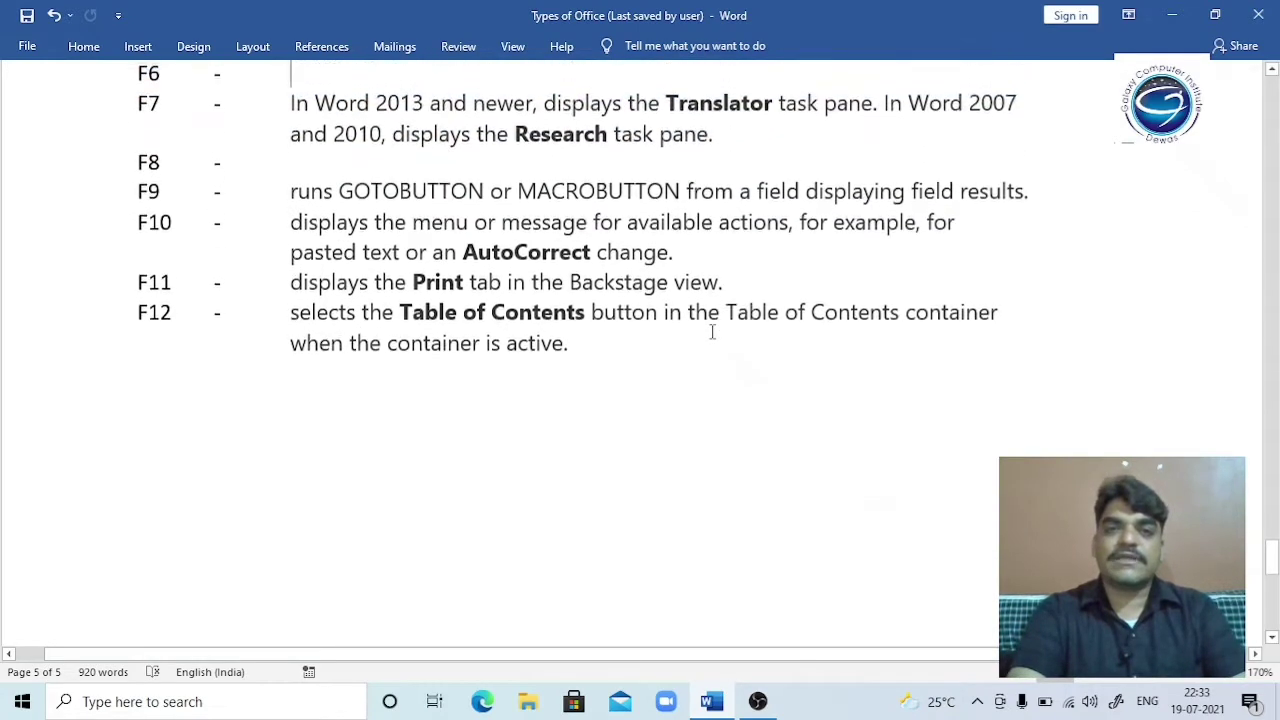
pyautogui.press('Up')
pyautogui.press('Up')
pyautogui.press('Up')
pyautogui.press('Up')
pyautogui.press('Down')
pyautogui.press('Down')
pyautogui.press('Down')
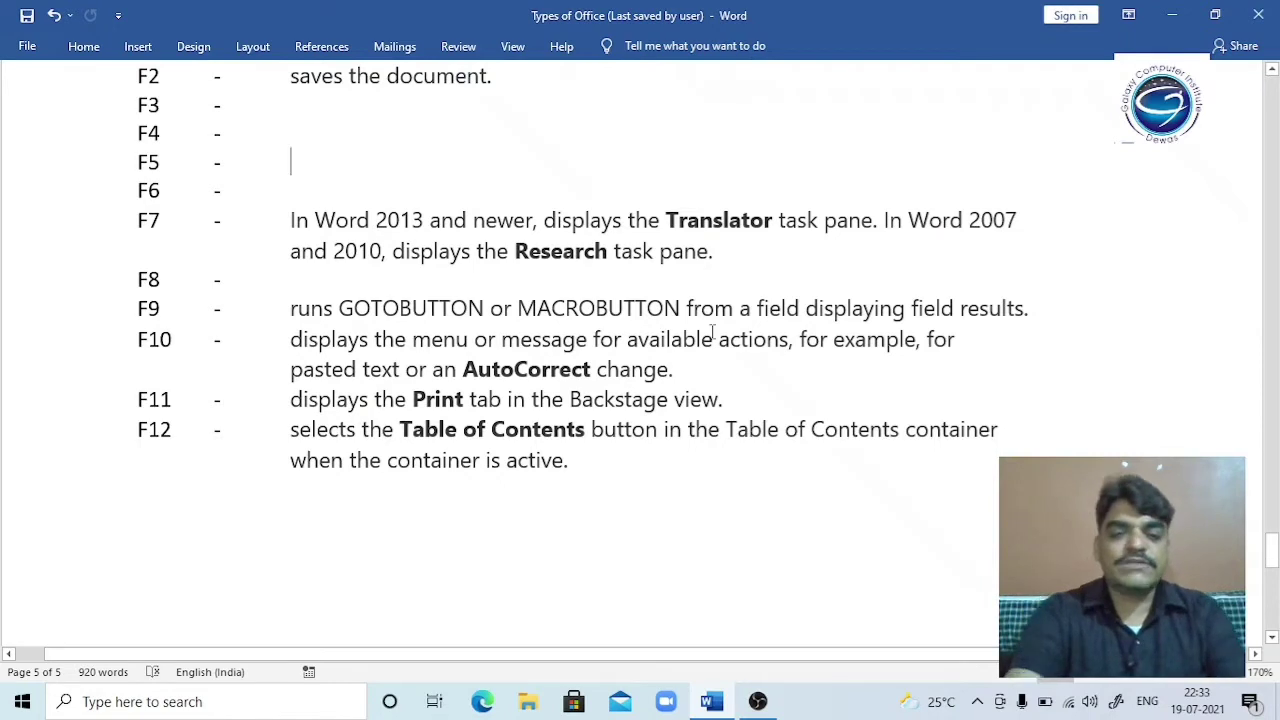
pyautogui.hotkey('ctrl', 'shift', 'F5')
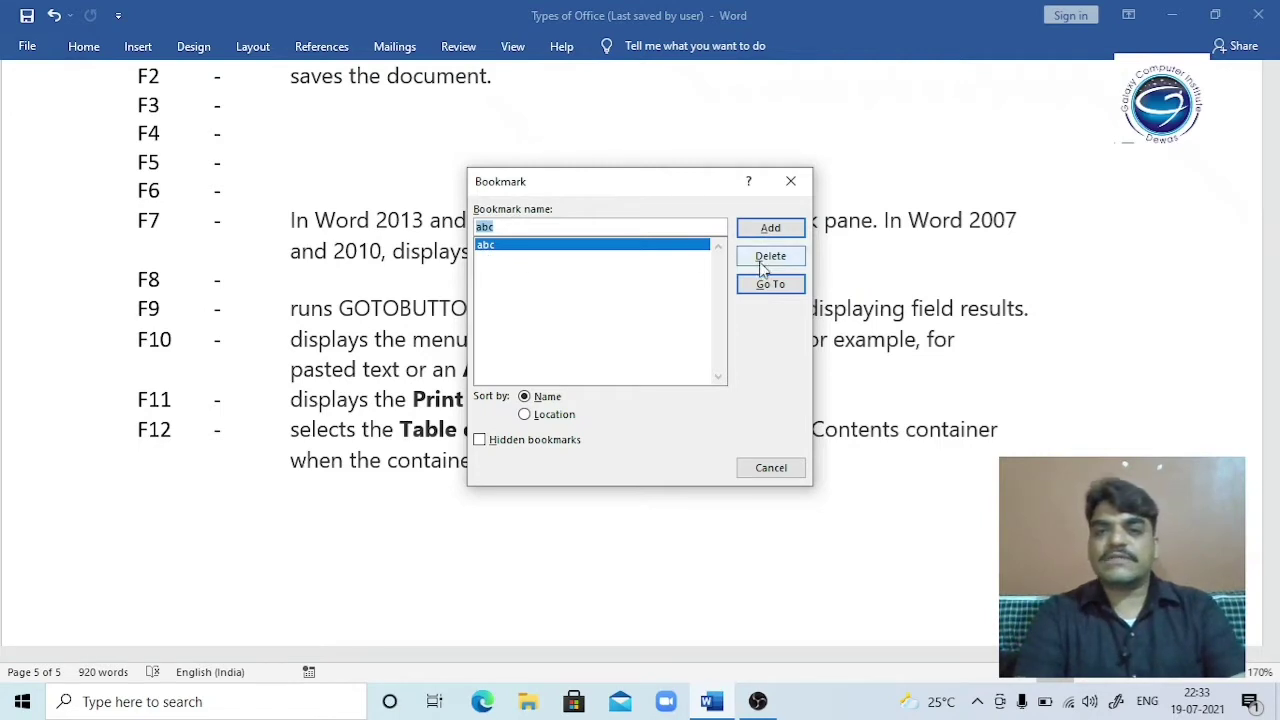
pyautogui.click(769, 294)
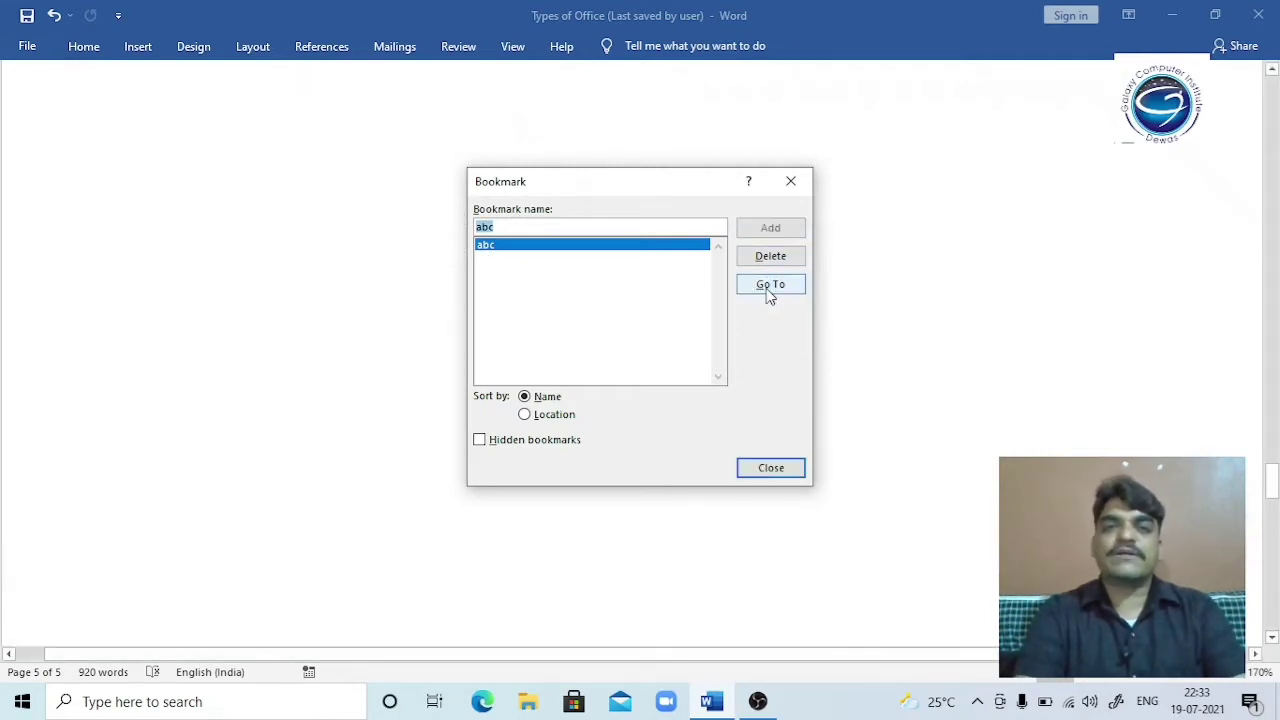
pyautogui.click(783, 476)
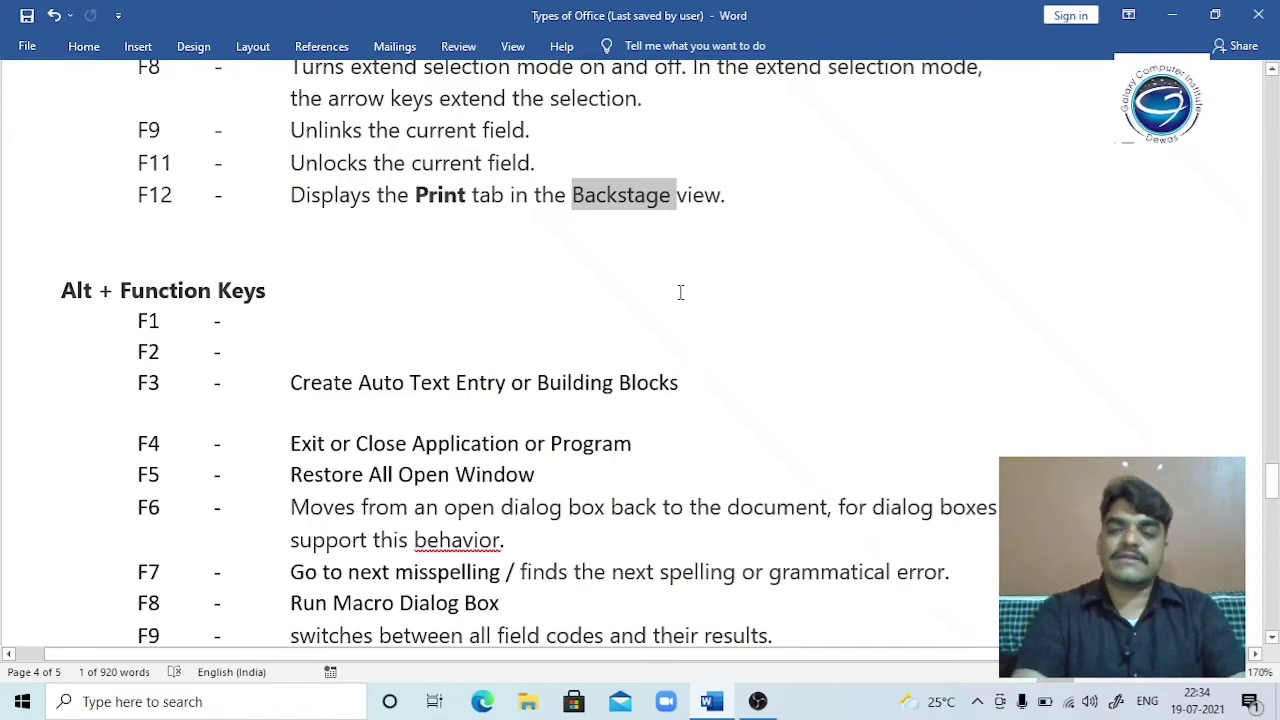
pyautogui.press('Up')
pyautogui.press('Up')
pyautogui.press('Up')
pyautogui.press('Up')
pyautogui.press('Up')
pyautogui.press('Up')
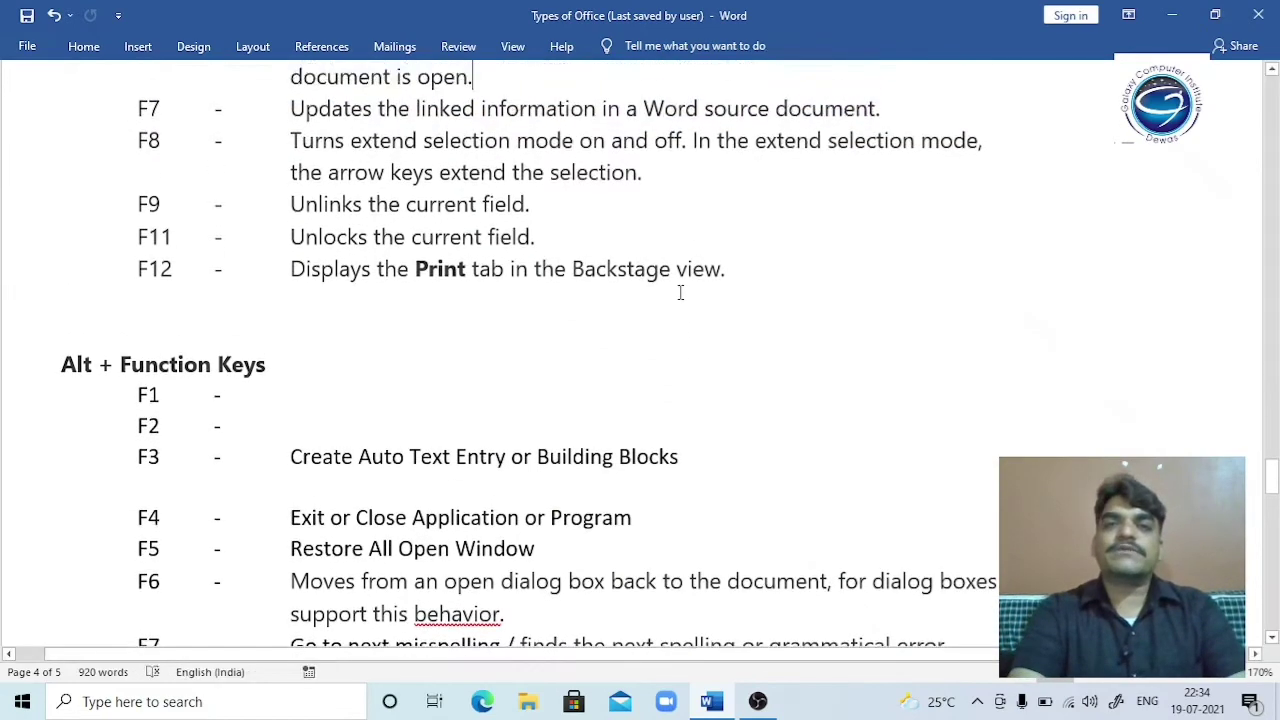
pyautogui.press('Up')
pyautogui.press('Up')
pyautogui.press('Up')
pyautogui.press('Up')
pyautogui.press('Up')
pyautogui.press('Up')
pyautogui.press('Up')
pyautogui.press('Up')
pyautogui.press('Up')
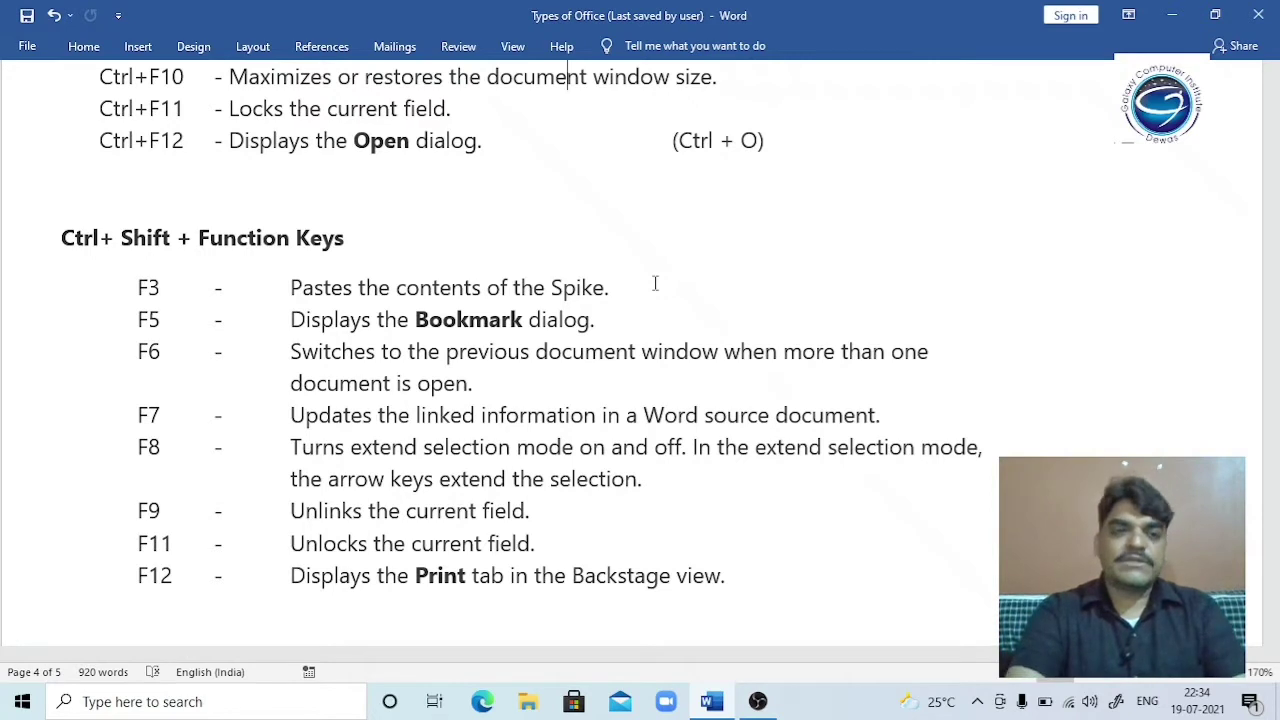
pyautogui.press('Down')
pyautogui.press('Down')
pyautogui.press('Down')
pyautogui.press('Down')
pyautogui.press('Down')
pyautogui.press('Down')
pyautogui.press('Down')
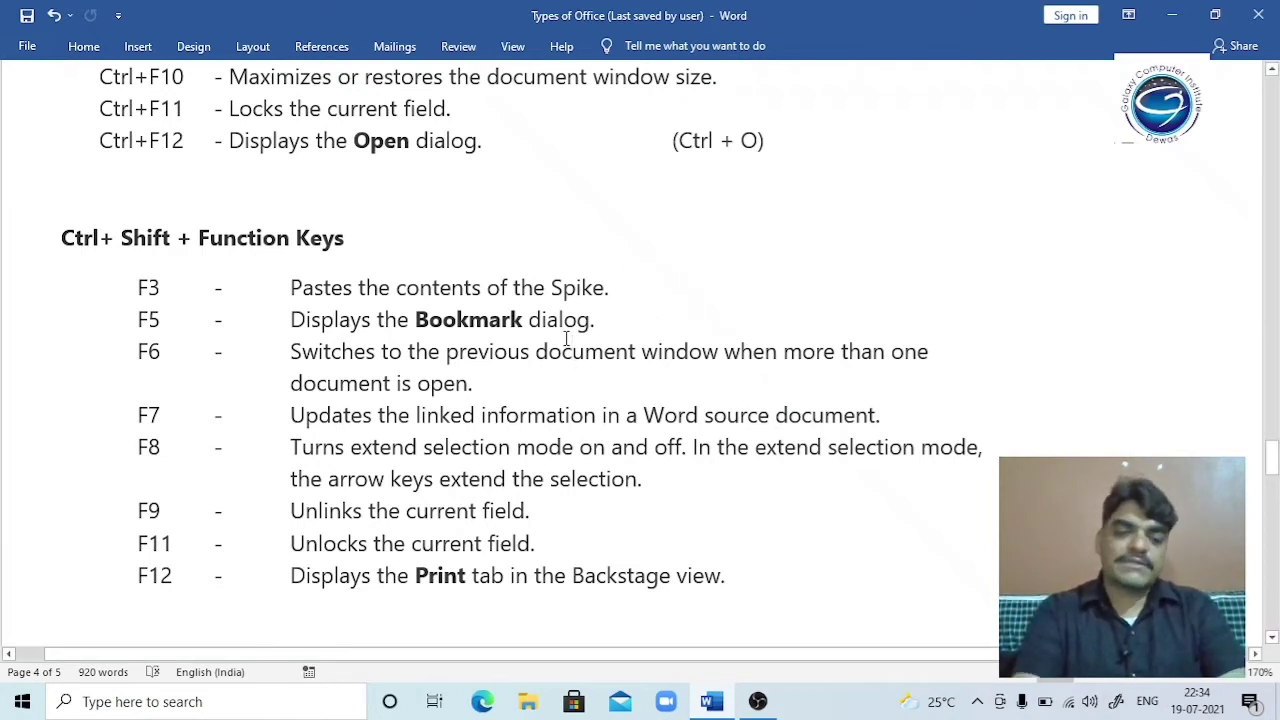
# - Create a new document with the text 'file 2' and switch between it and Types of Office
pyautogui.click(565, 340)
pyautogui.hotkey('ctrl', 'shift', 'F6')
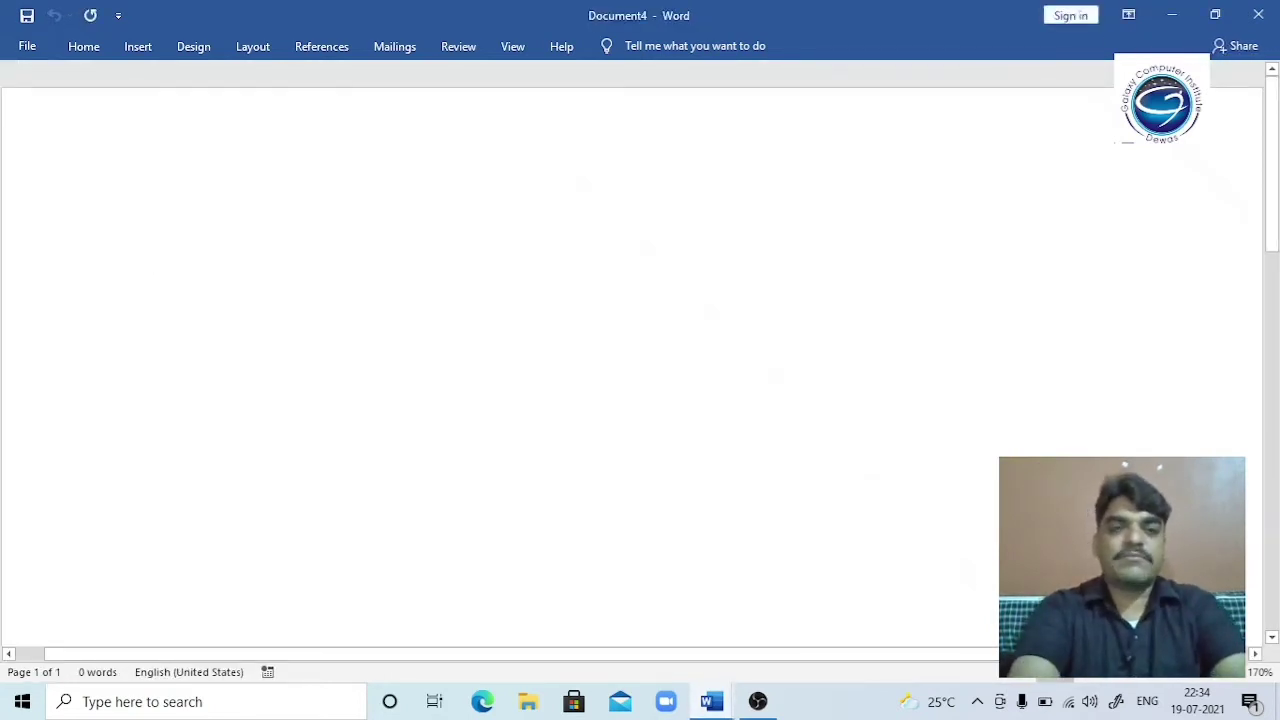
pyautogui.write('file 2')
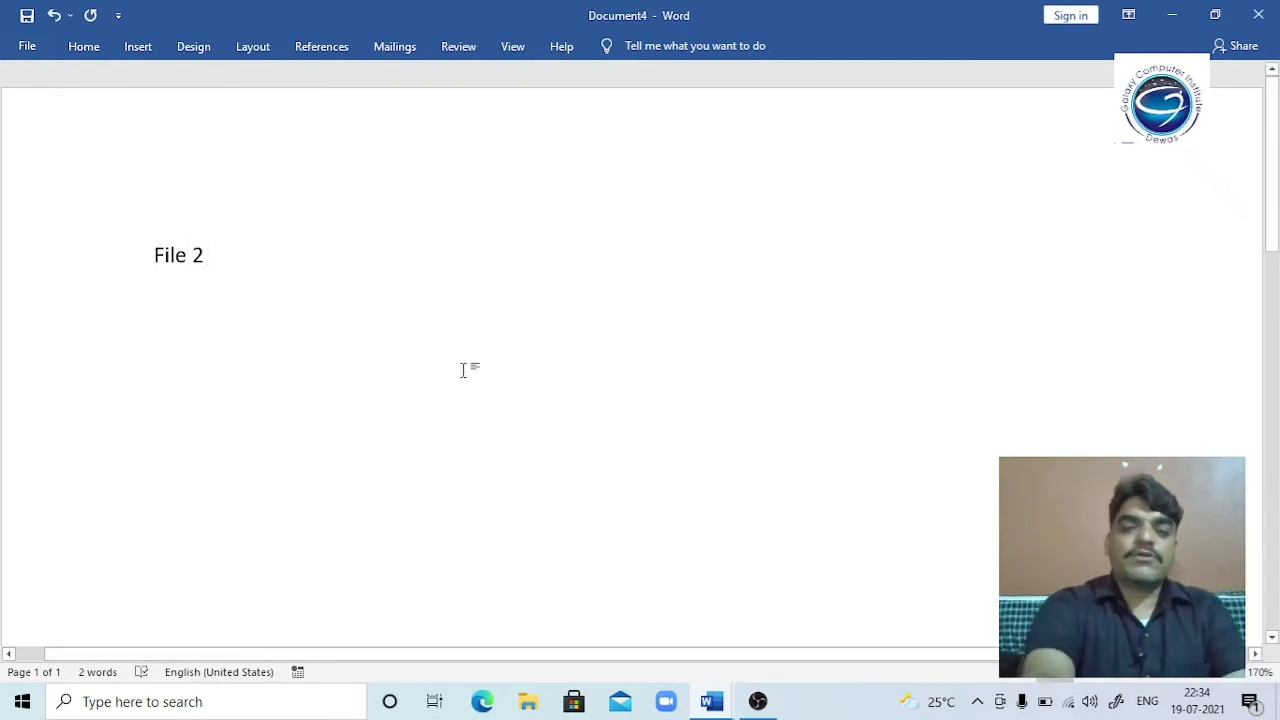
pyautogui.hotkey('ctrl', 'shift', 'F6')
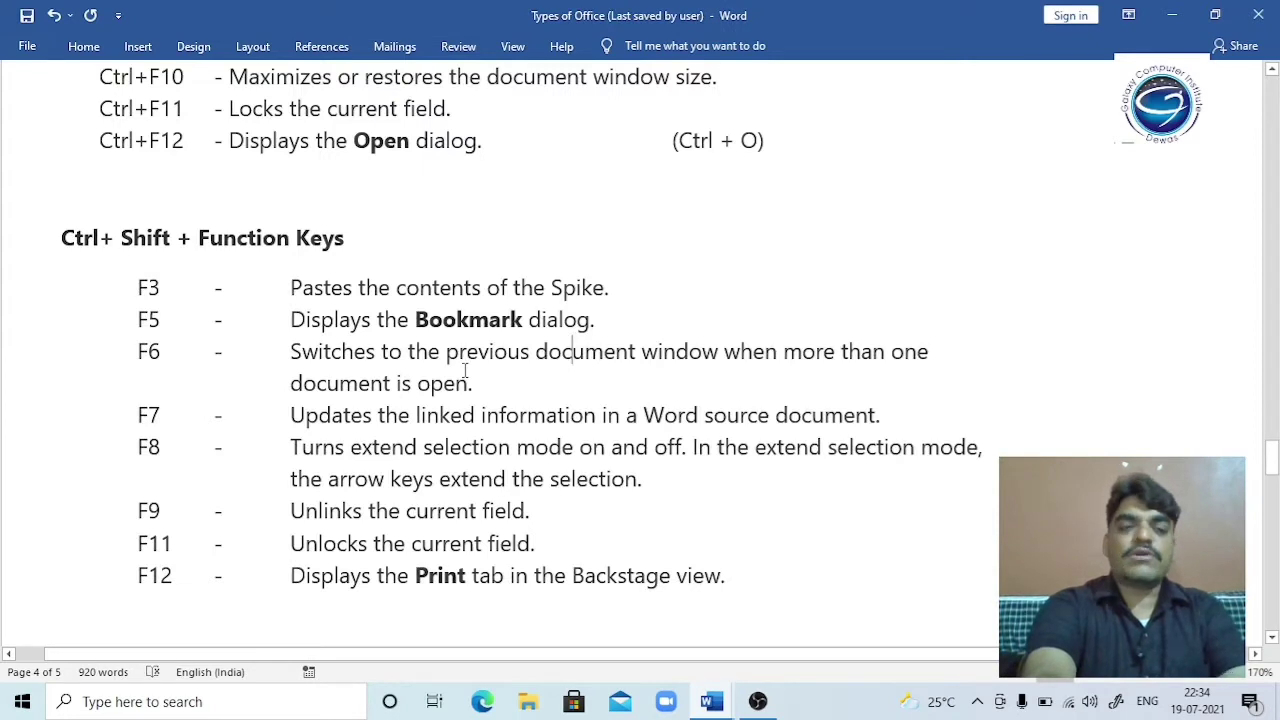
pyautogui.hotkey('ctrl', 'shift', 'F6')
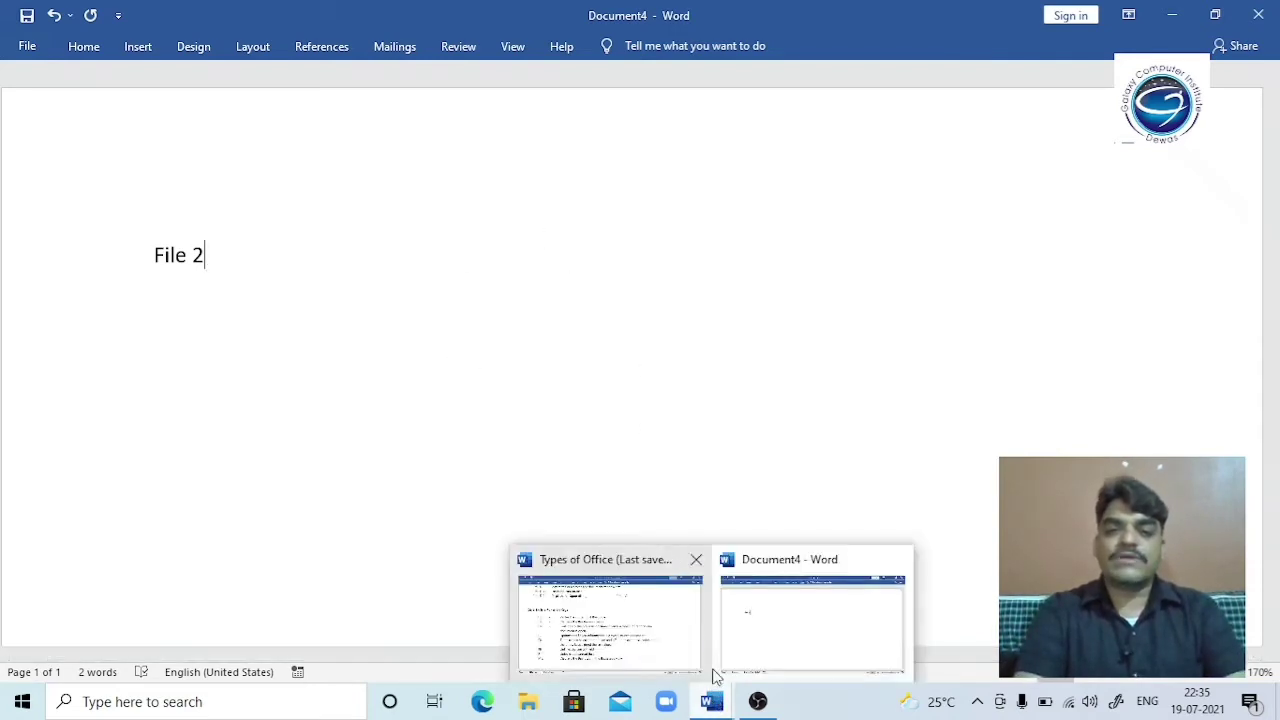
pyautogui.moveTo(711, 701)
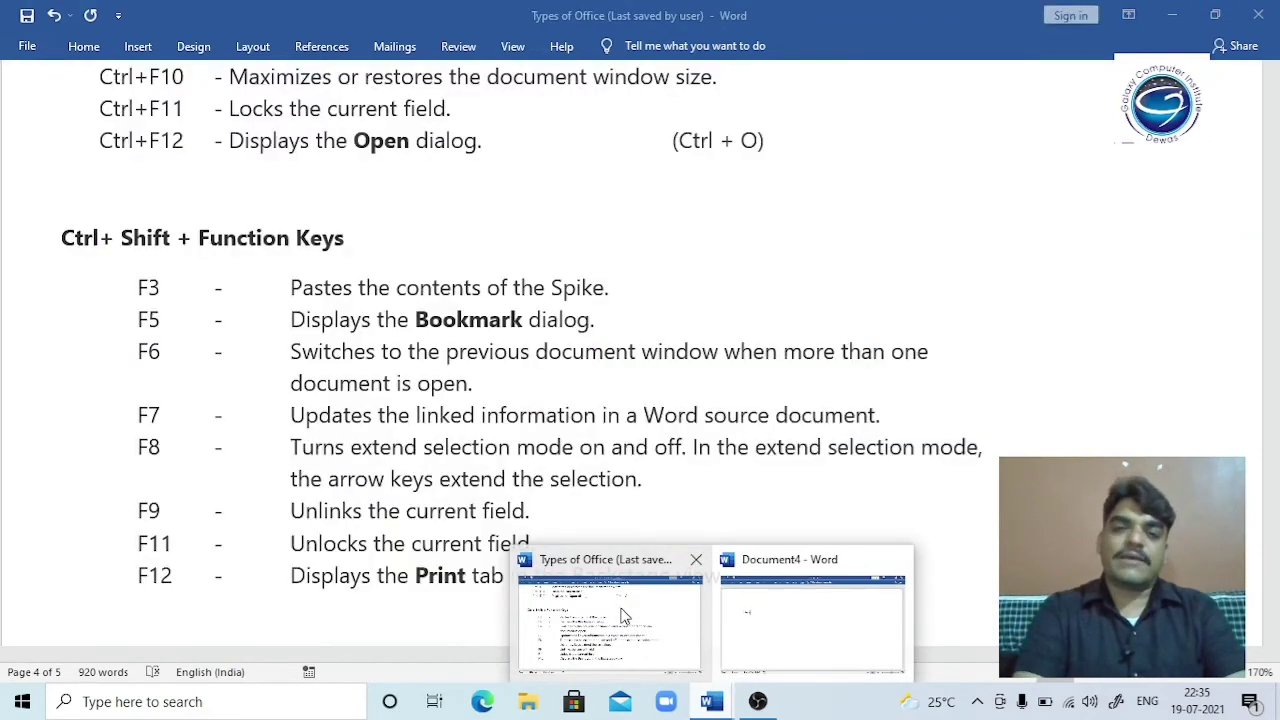
pyautogui.click(625, 615)
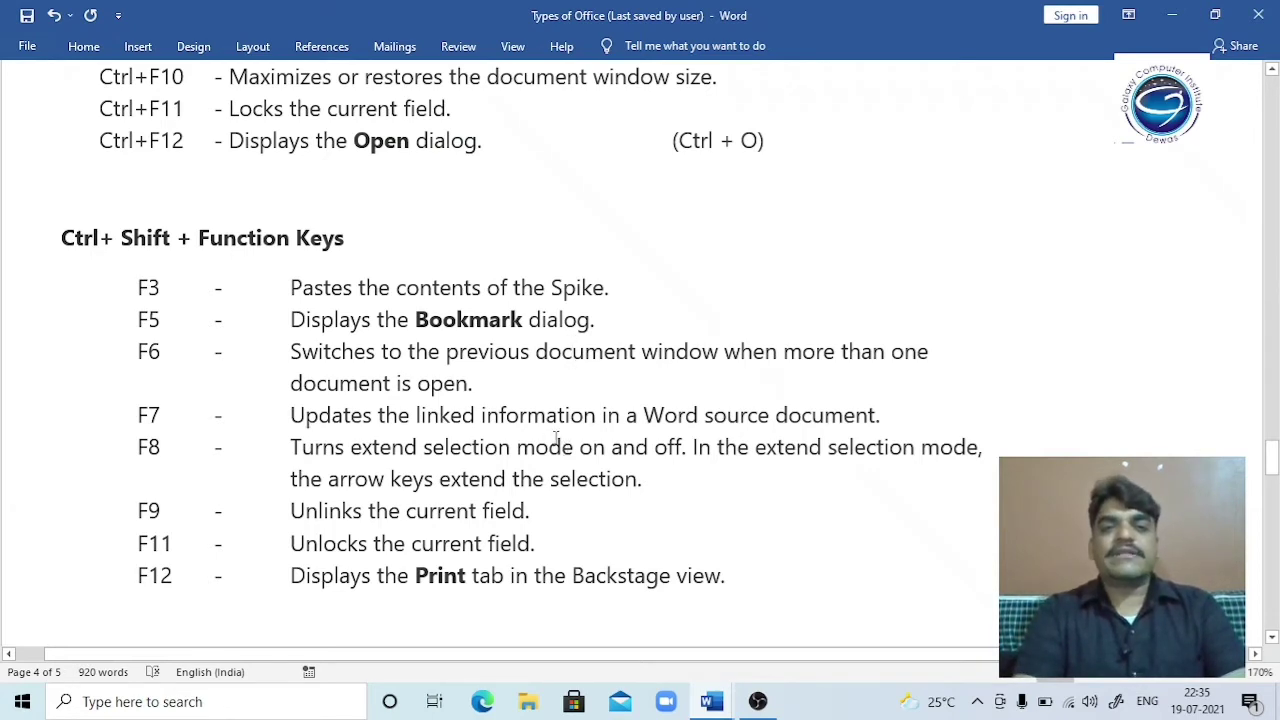
pyautogui.click(890, 418)
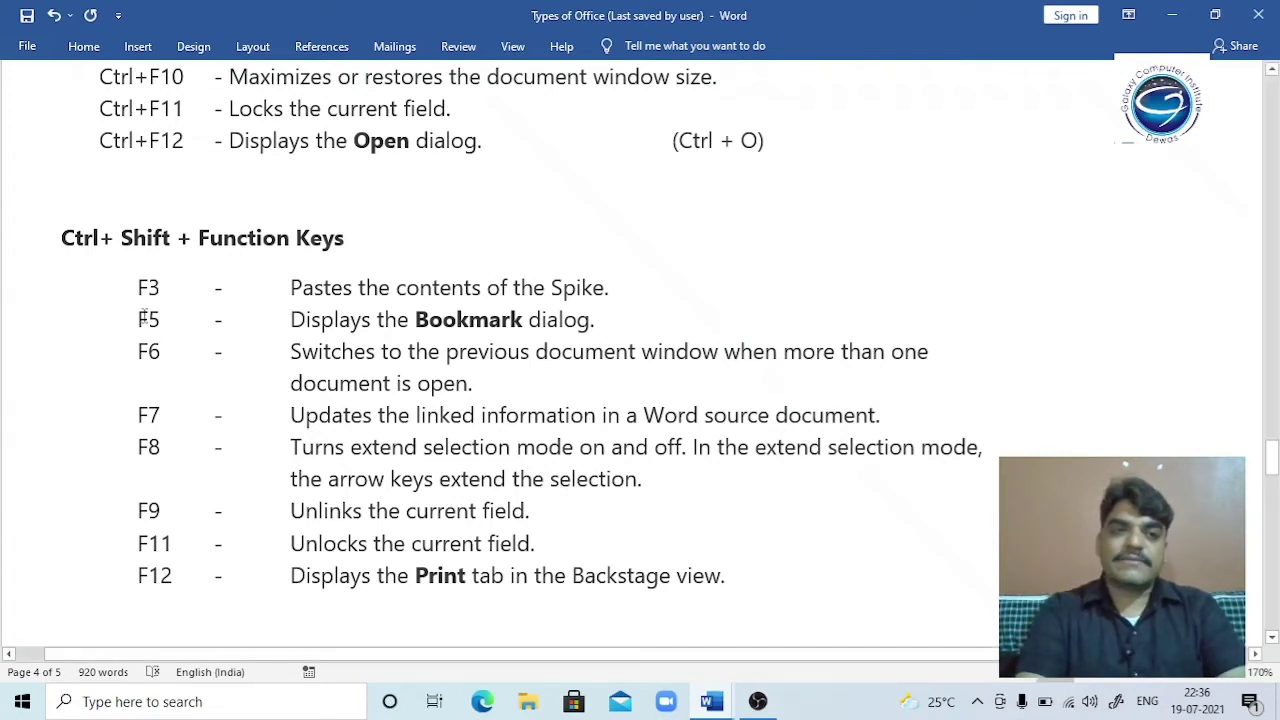
pyautogui.click(133, 292)
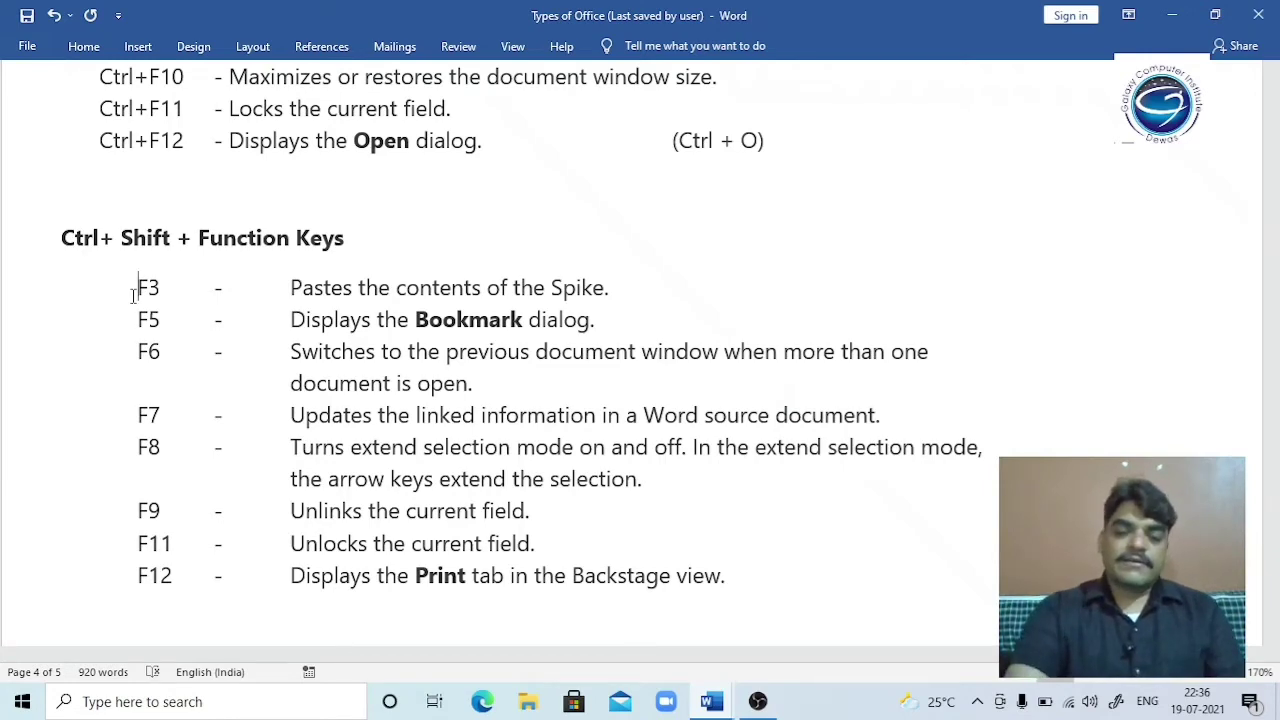
# - At the Function Key Shortcuts list, select from F1 toward F7, then column-select the key-name column
pyautogui.scroll(3, 133, 295)
pyautogui.scroll(1, 133, 295)
pyautogui.scroll(5, 133, 295)
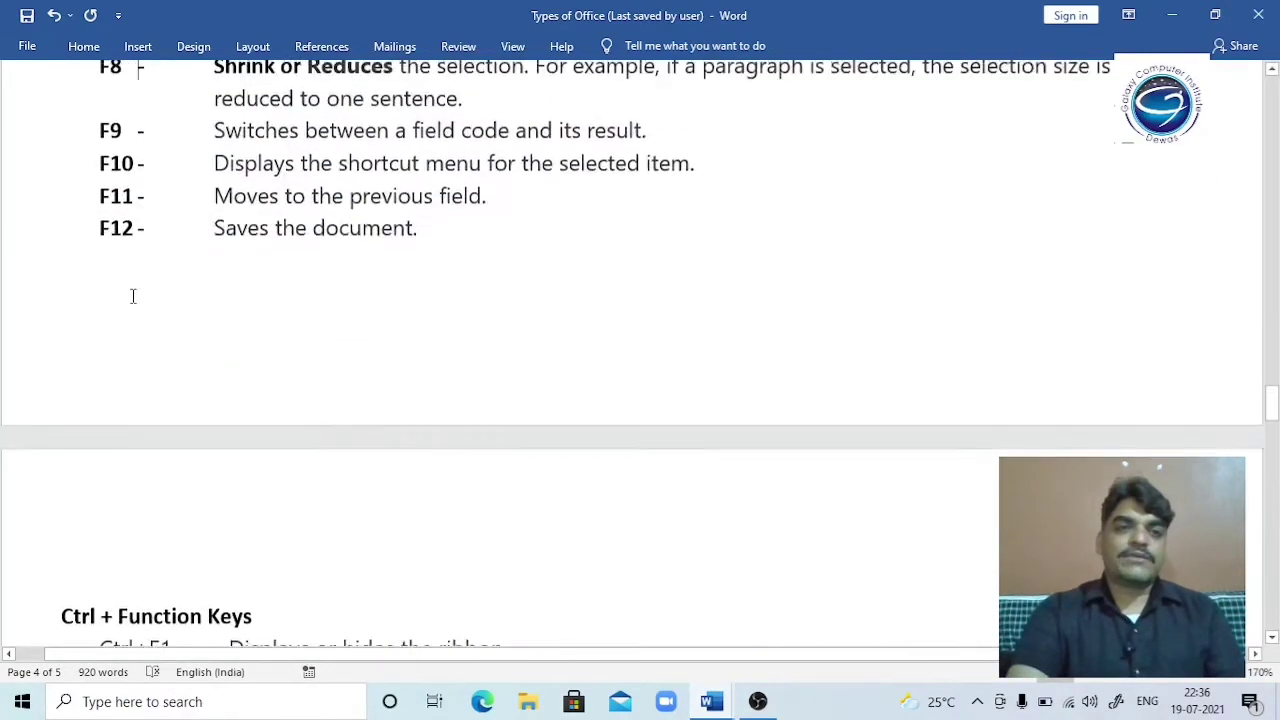
pyautogui.scroll(1, 133, 297)
pyautogui.scroll(1, 133, 295)
pyautogui.scroll(1, 133, 295)
pyautogui.scroll(1, 133, 295)
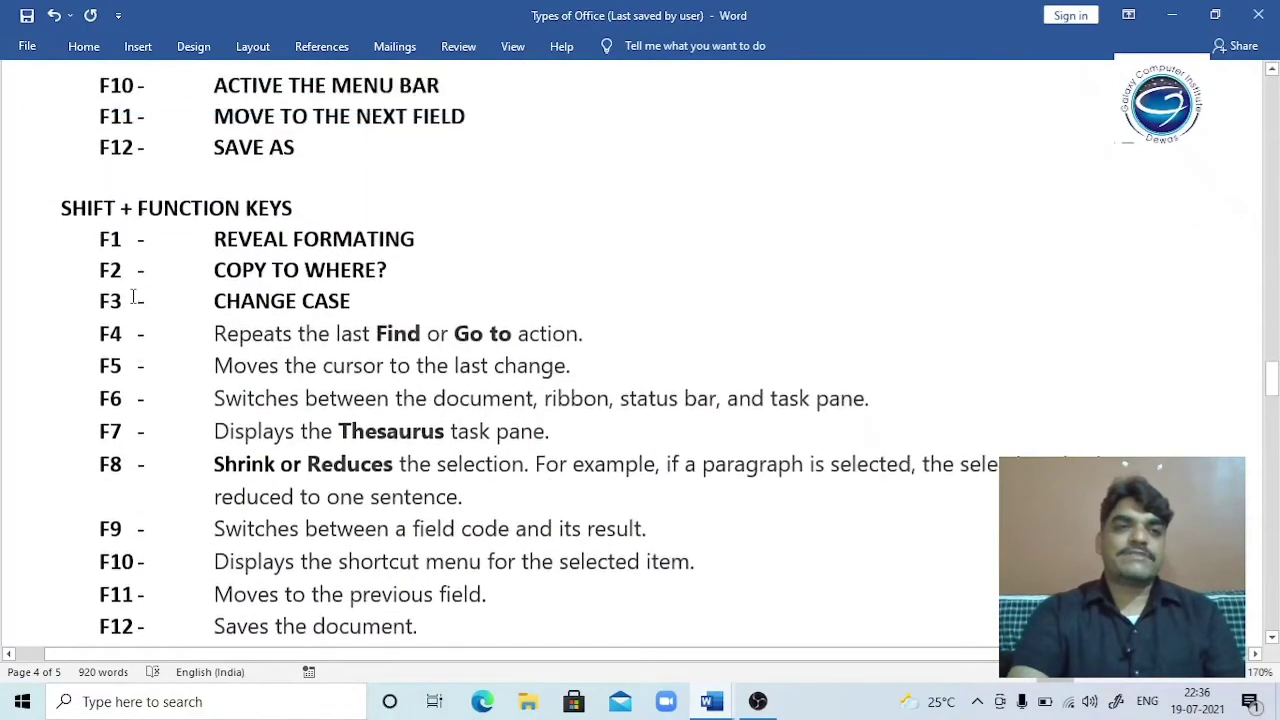
pyautogui.scroll(2, 133, 295)
pyautogui.scroll(1, 133, 295)
pyautogui.scroll(1, 133, 295)
pyautogui.scroll(1, 133, 295)
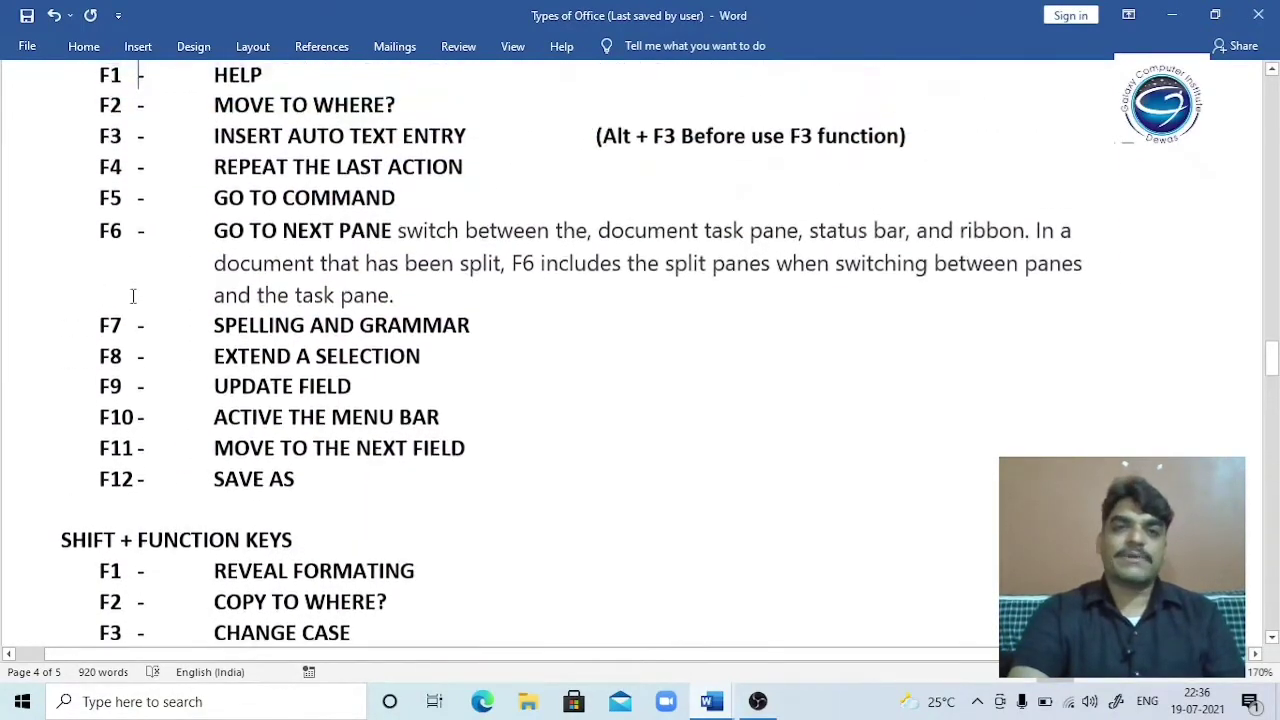
pyautogui.scroll(1, 133, 295)
pyautogui.scroll(1, 133, 295)
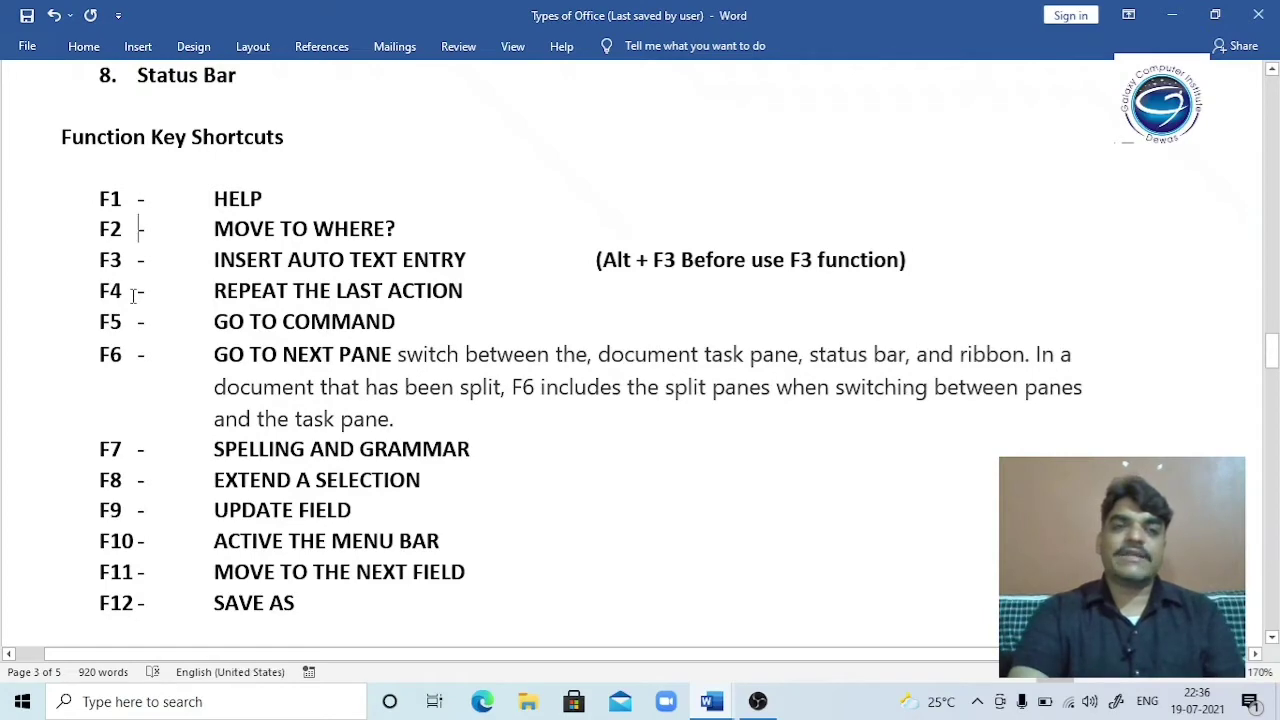
pyautogui.scroll(-2, 133, 295)
pyautogui.scroll(-1, 133, 295)
pyautogui.scroll(-1, 133, 295)
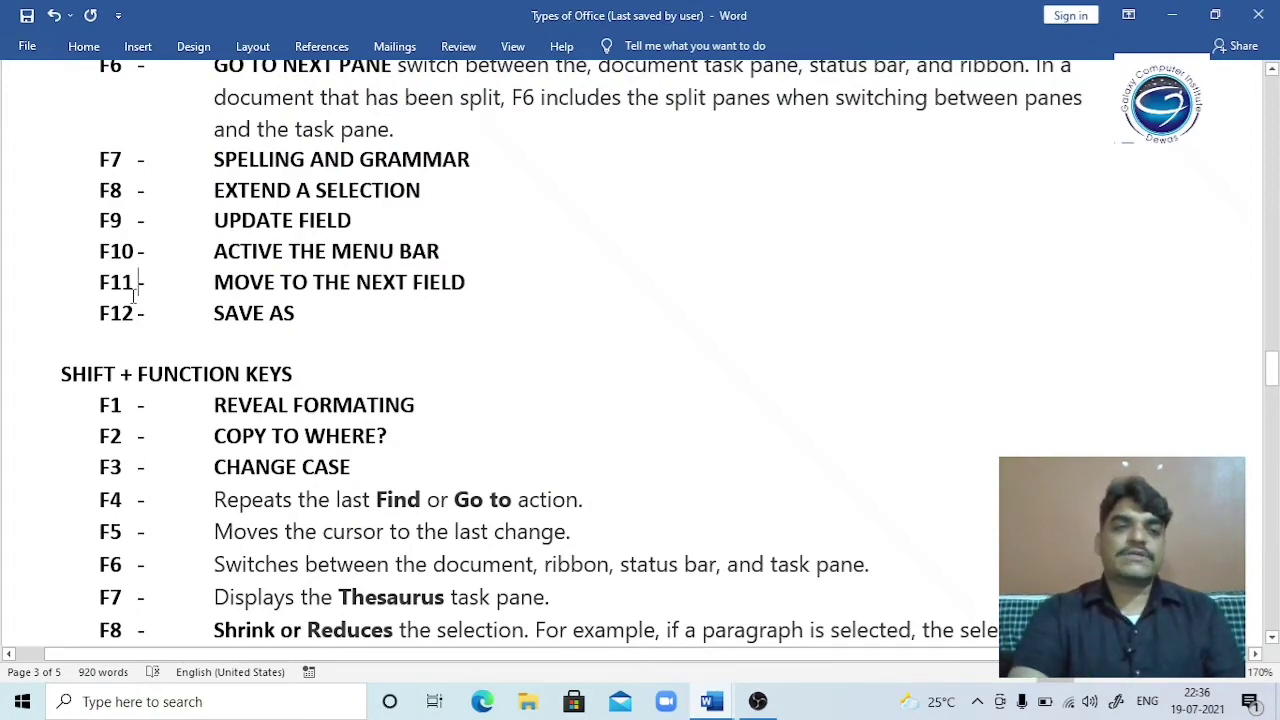
pyautogui.scroll(1, 133, 295)
pyautogui.scroll(1, 133, 295)
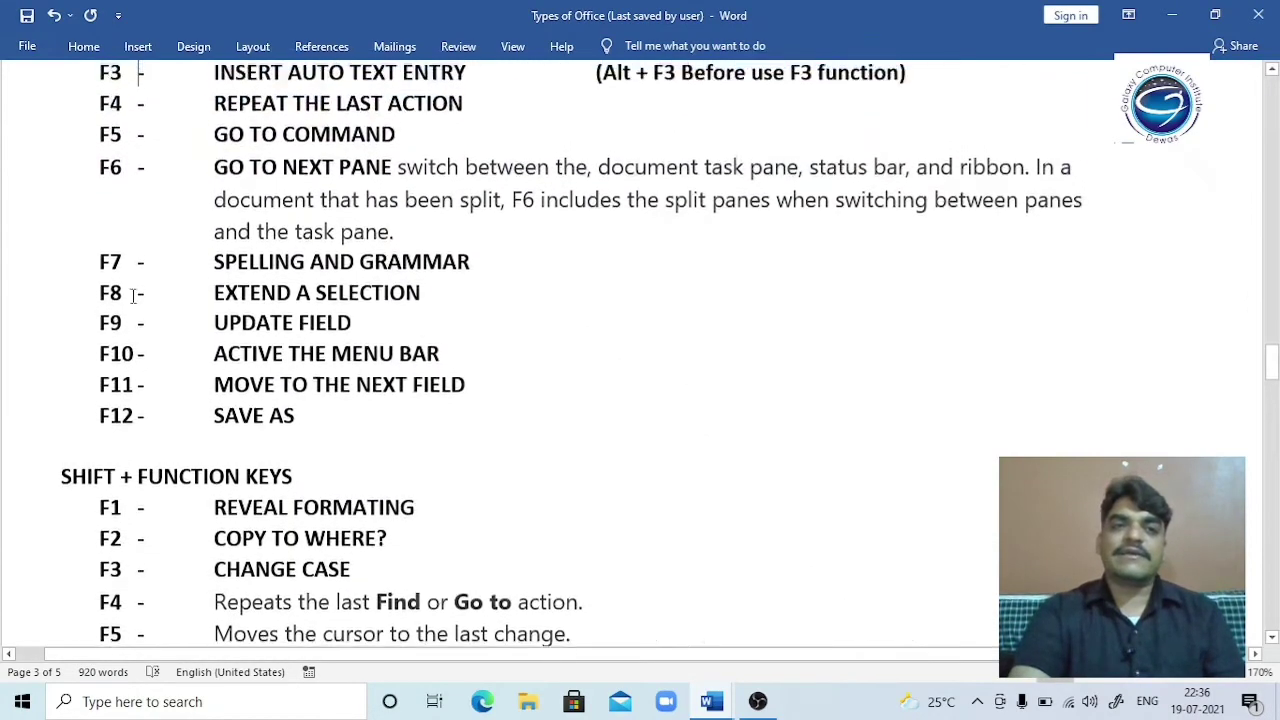
pyautogui.scroll(1, 133, 295)
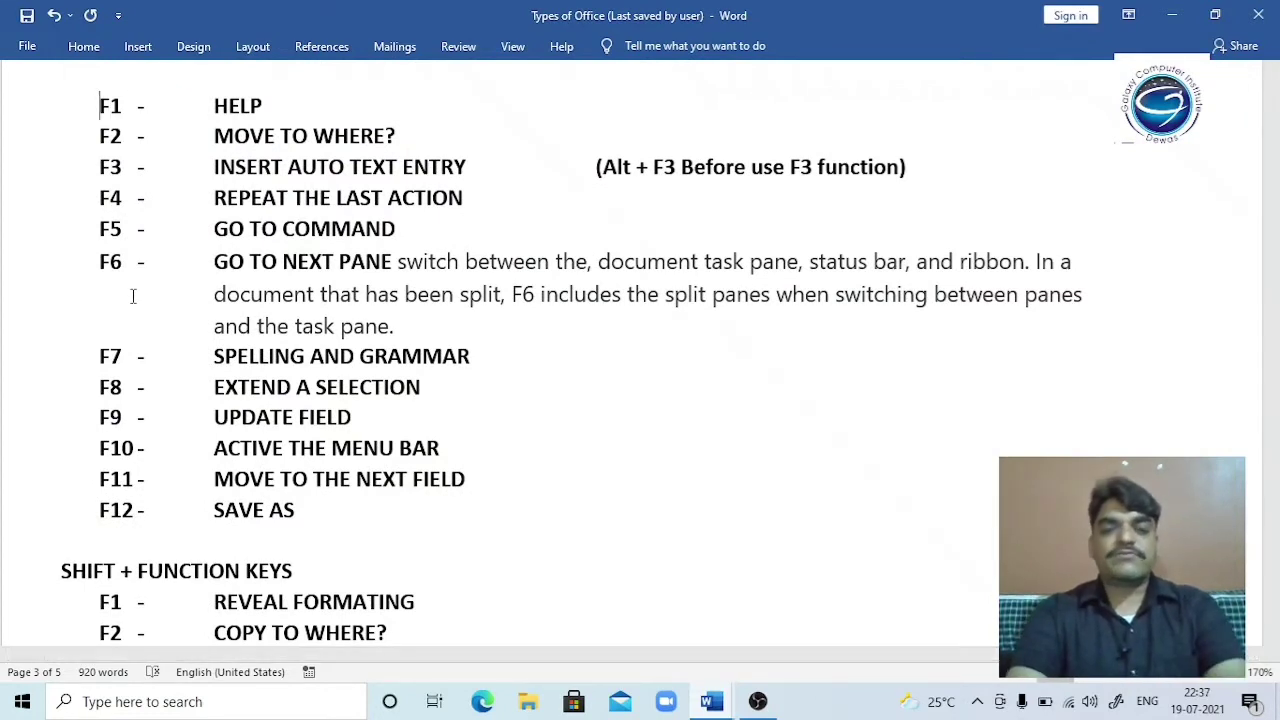
pyautogui.hotkey('shift', 'Down')
pyautogui.hotkey('shift', 'Down')
pyautogui.hotkey('shift', 'Down')
pyautogui.hotkey('shift', 'Down')
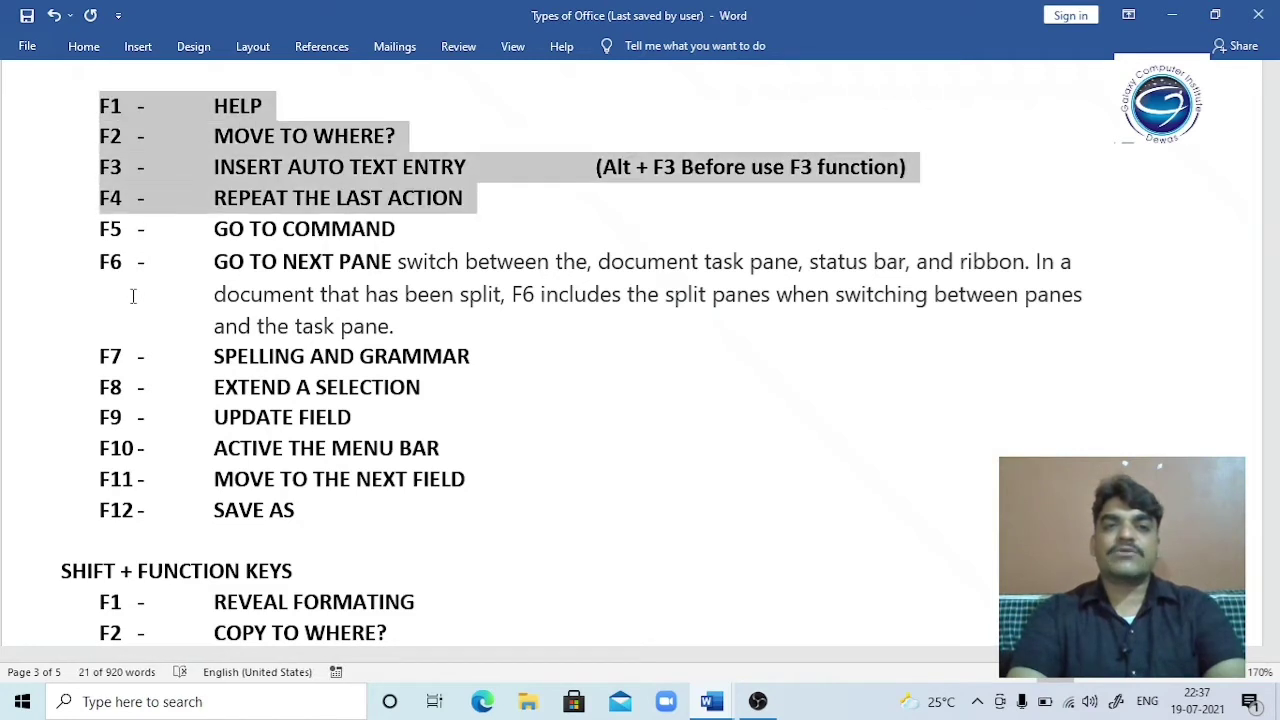
pyautogui.hotkey('shift', 'Down')
pyautogui.hotkey('shift', 'Down')
pyautogui.hotkey('shift', 'Down')
pyautogui.hotkey('shift', 'Down')
pyautogui.hotkey('shift', 'Down')
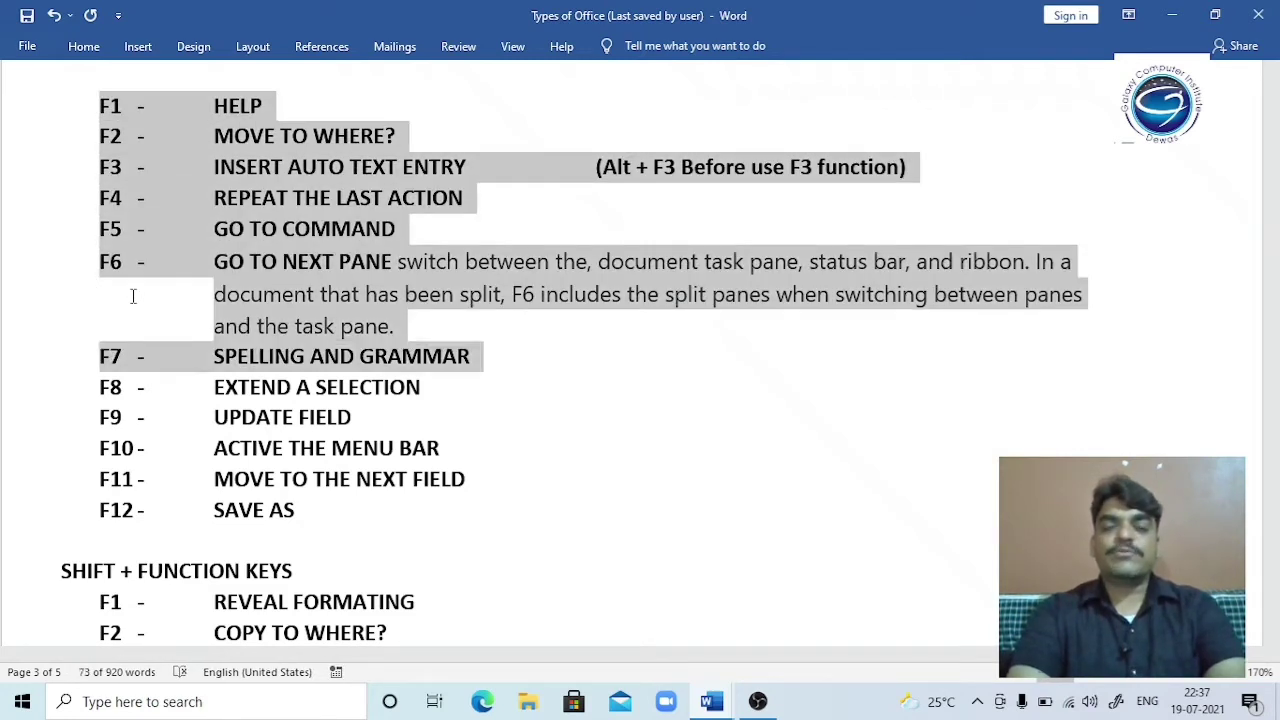
pyautogui.press('Left')
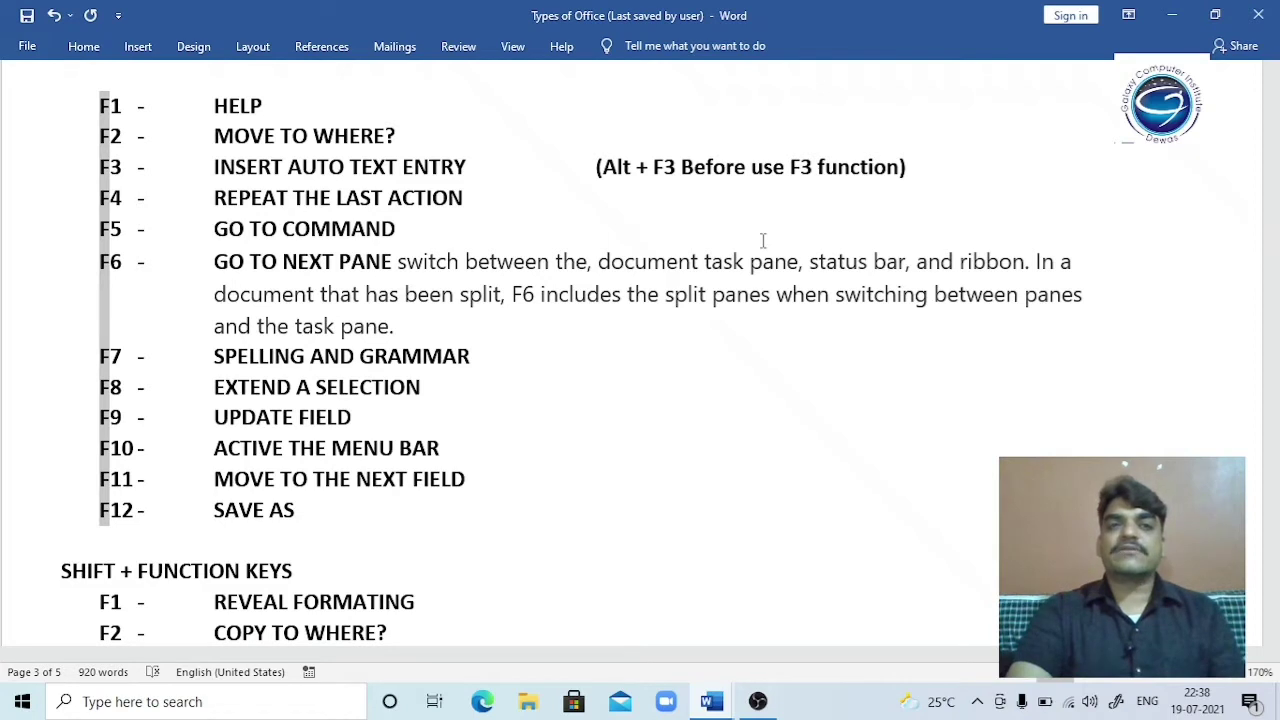
pyautogui.press('Right')
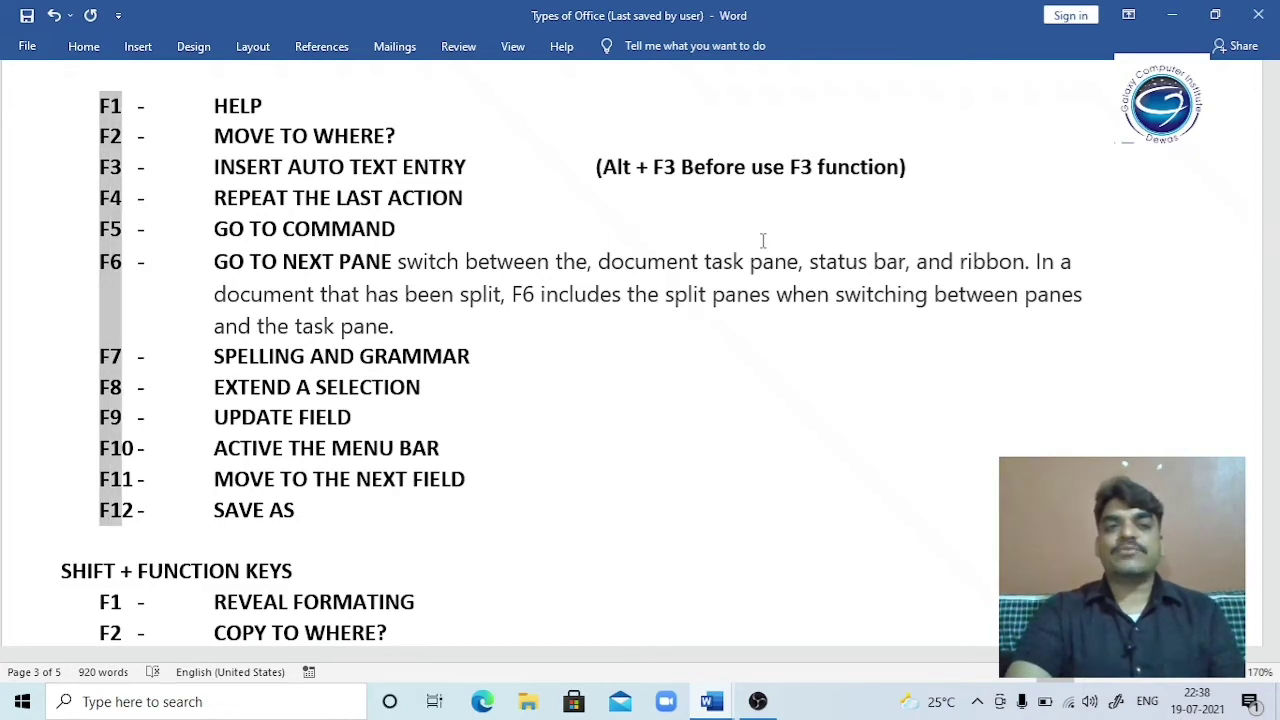
pyautogui.press('Right')
pyautogui.press('Right')
pyautogui.press('Right')
pyautogui.press('Right')
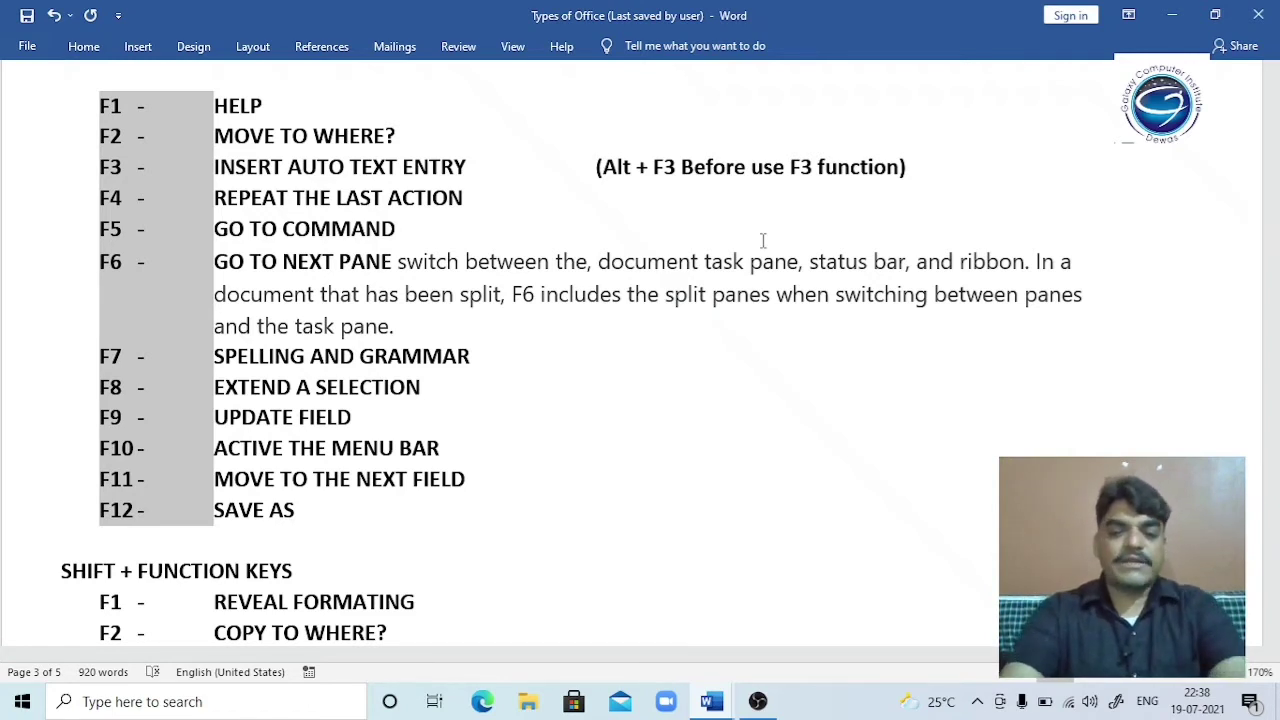
# - In Document4, replace 'File 2' with the pasted F1–F7 list and remove the blank lines
pyautogui.hotkey('ctrl', 'F6')
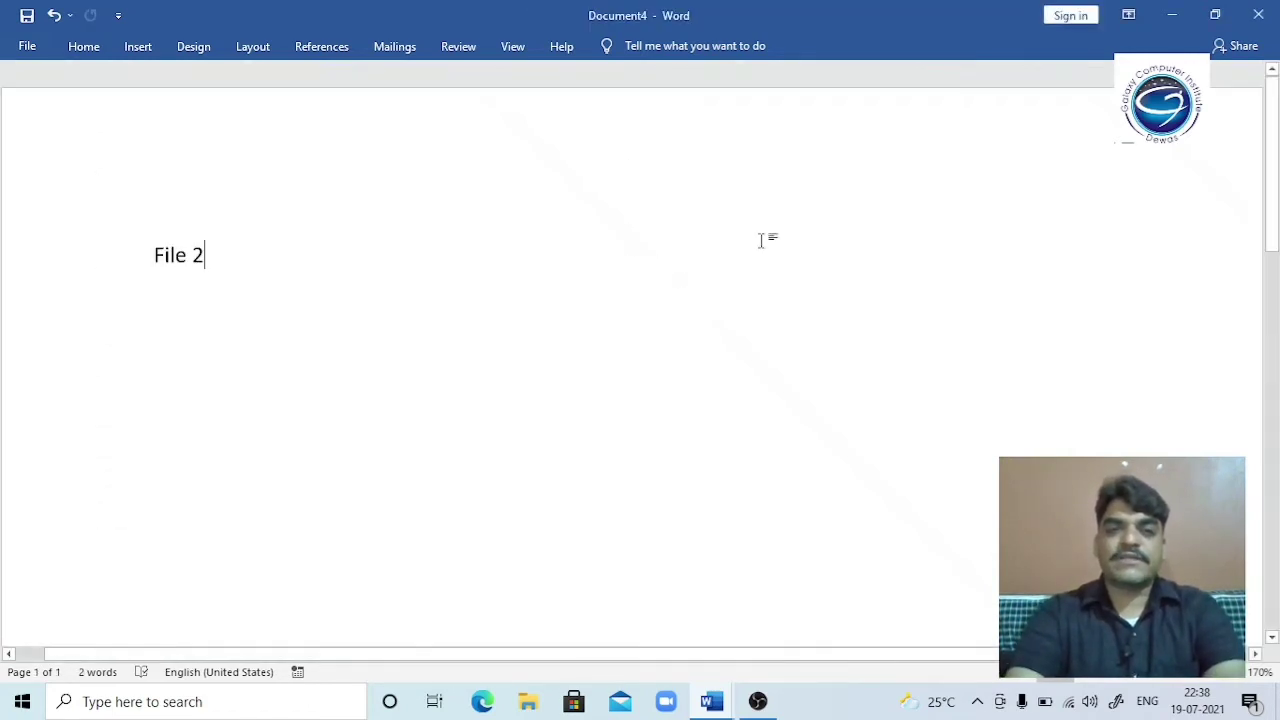
pyautogui.press('BackSpace')
pyautogui.press('BackSpace')
pyautogui.press('BackSpace')
pyautogui.press('BackSpace')
pyautogui.press('BackSpace')
pyautogui.press('BackSpace')
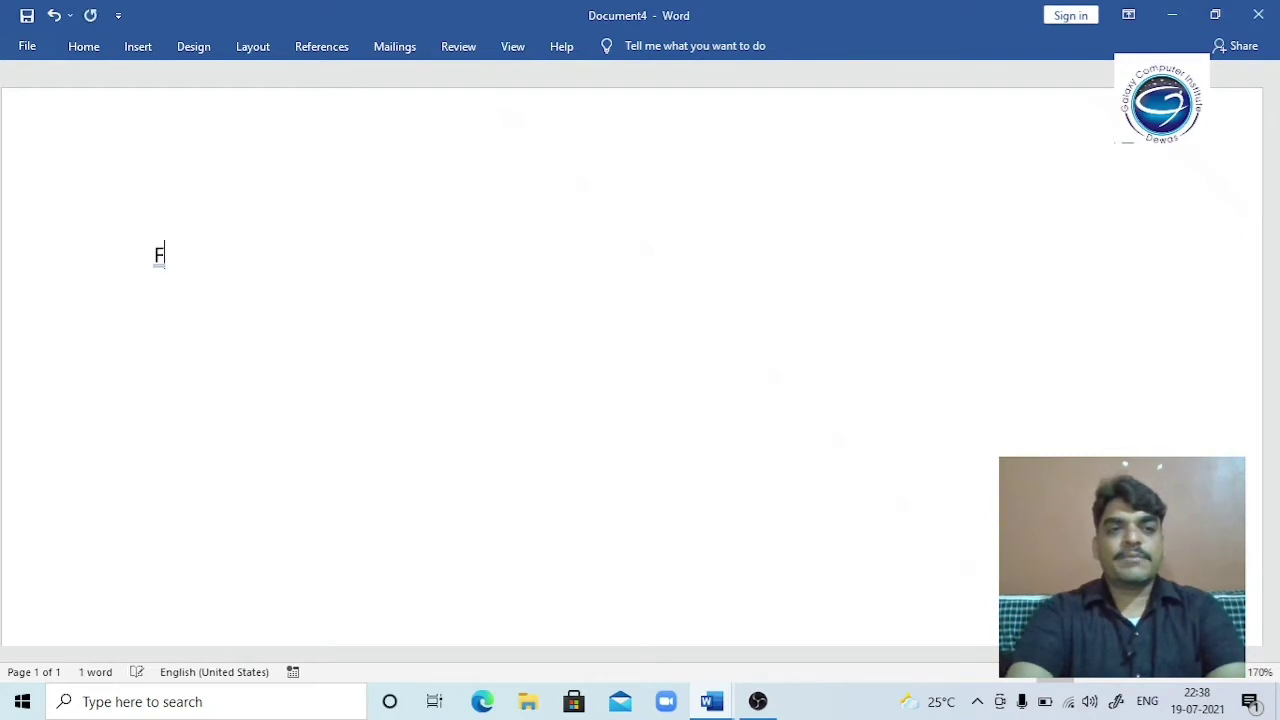
pyautogui.press('BackSpace')
pyautogui.hotkey('ctrl', 'v')
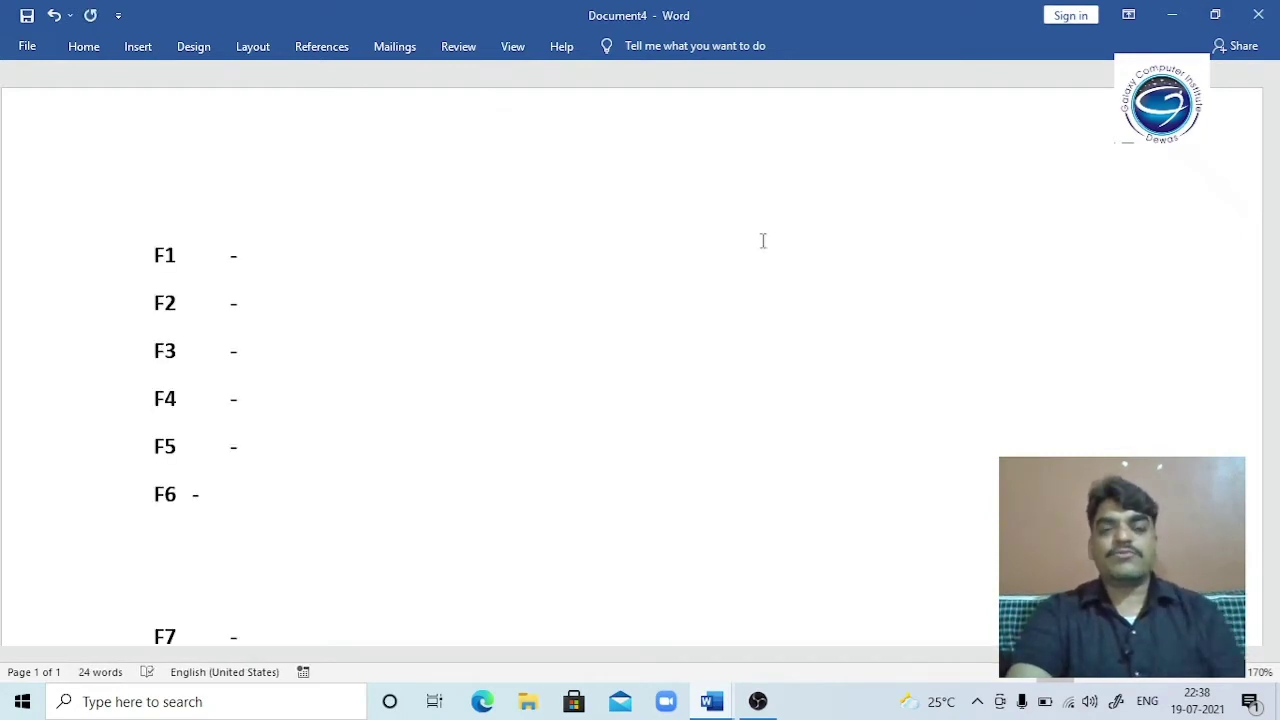
pyautogui.press('Down')
pyautogui.press('Down')
pyautogui.press('Down')
pyautogui.press('Down')
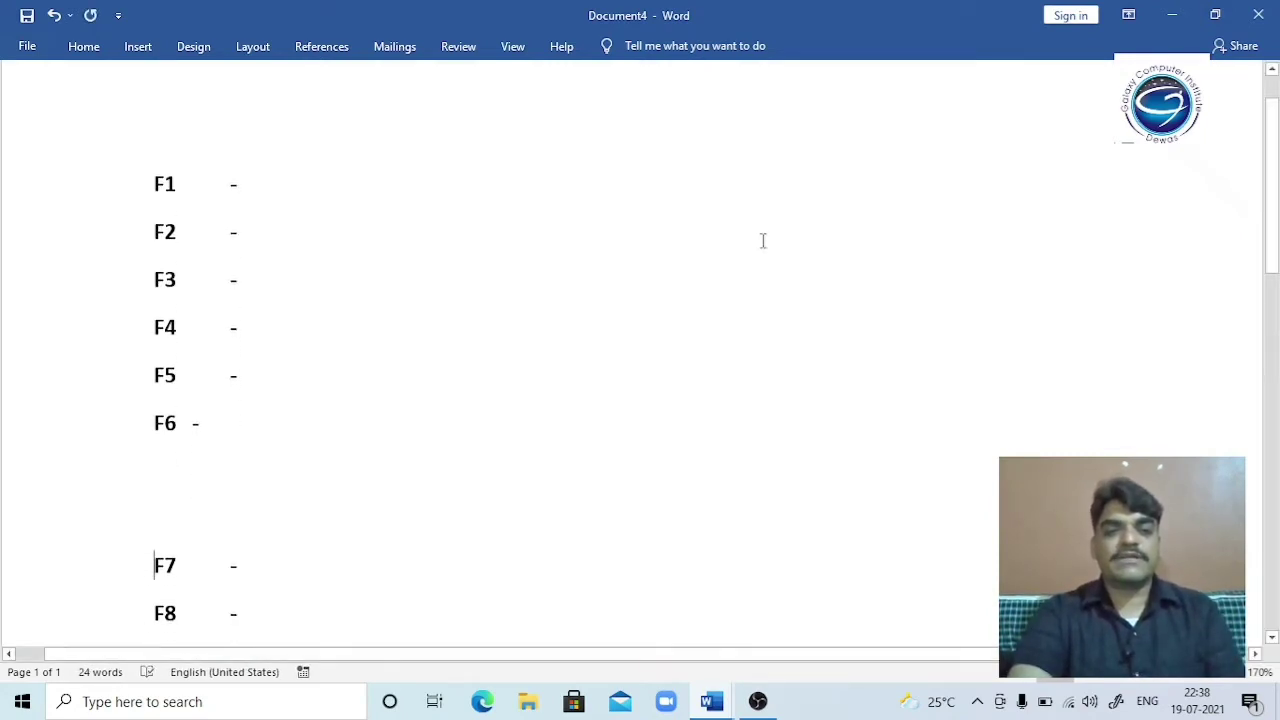
pyautogui.press('Delete')
pyautogui.press('BackSpace')
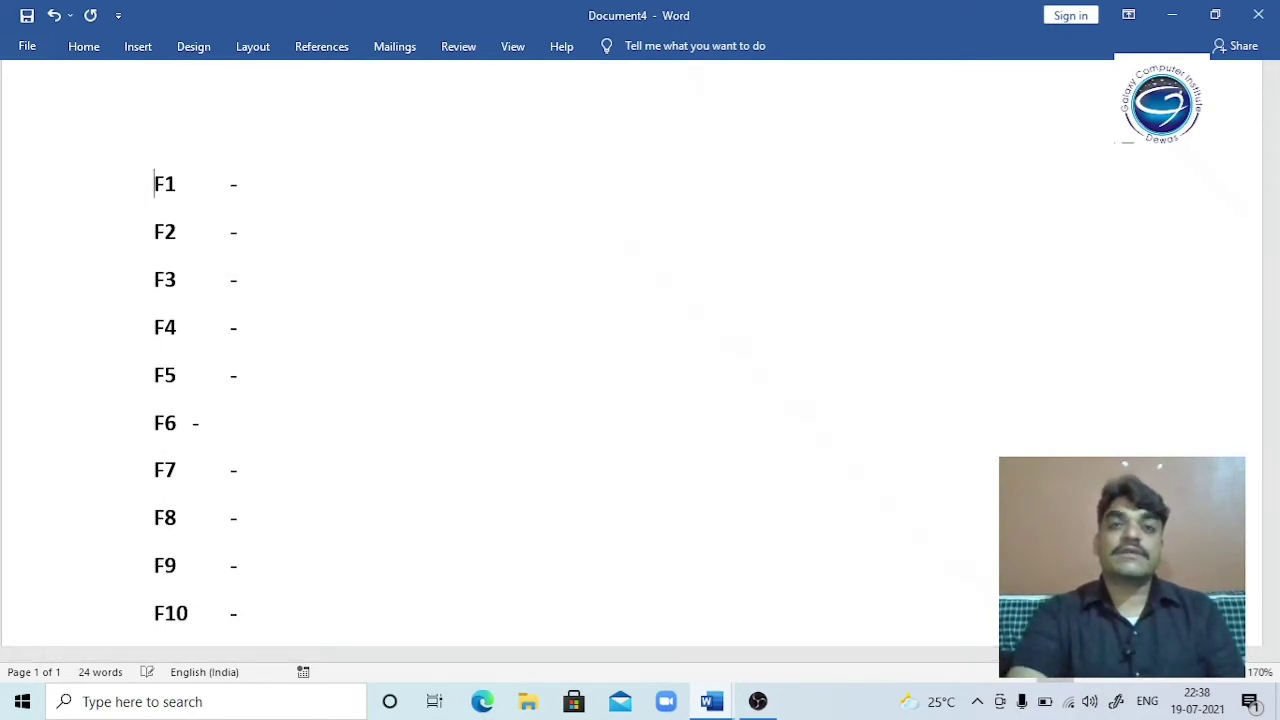
# - Close Document4 without saving its changes
pyautogui.hotkey('alt', 'F4')
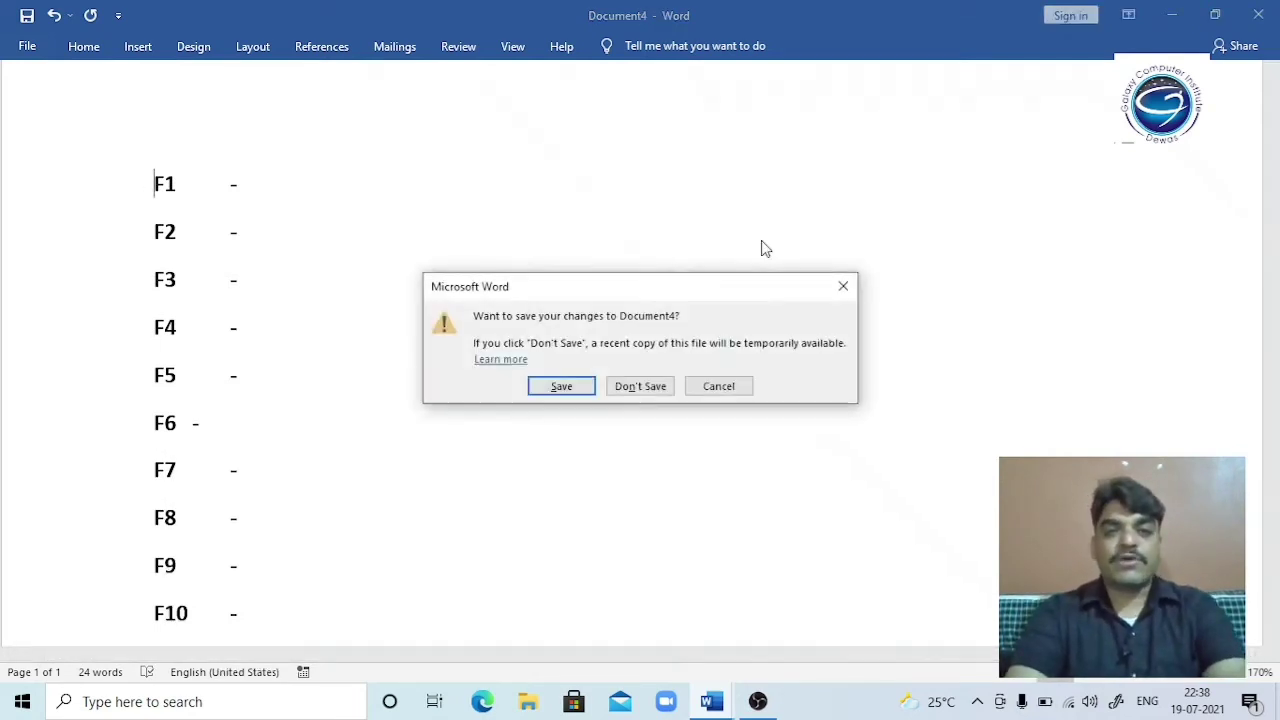
pyautogui.press('Tab')
pyautogui.press('Return')
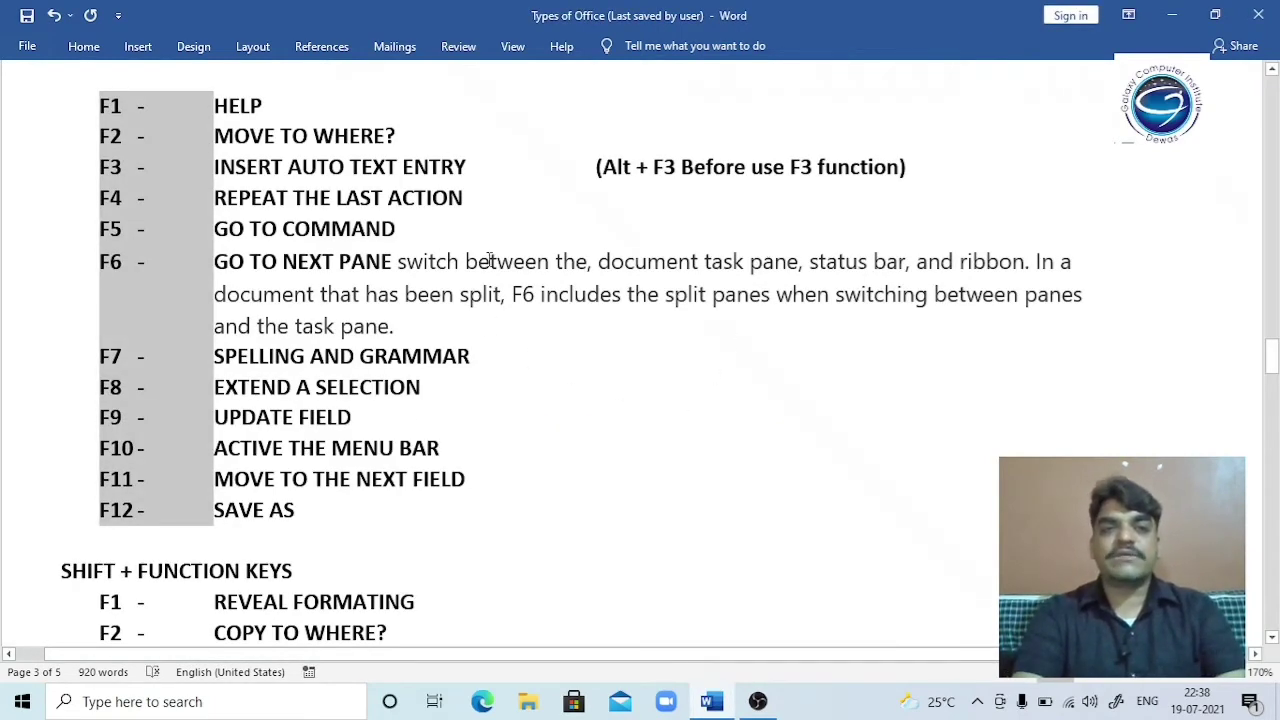
pyautogui.click(299, 122)
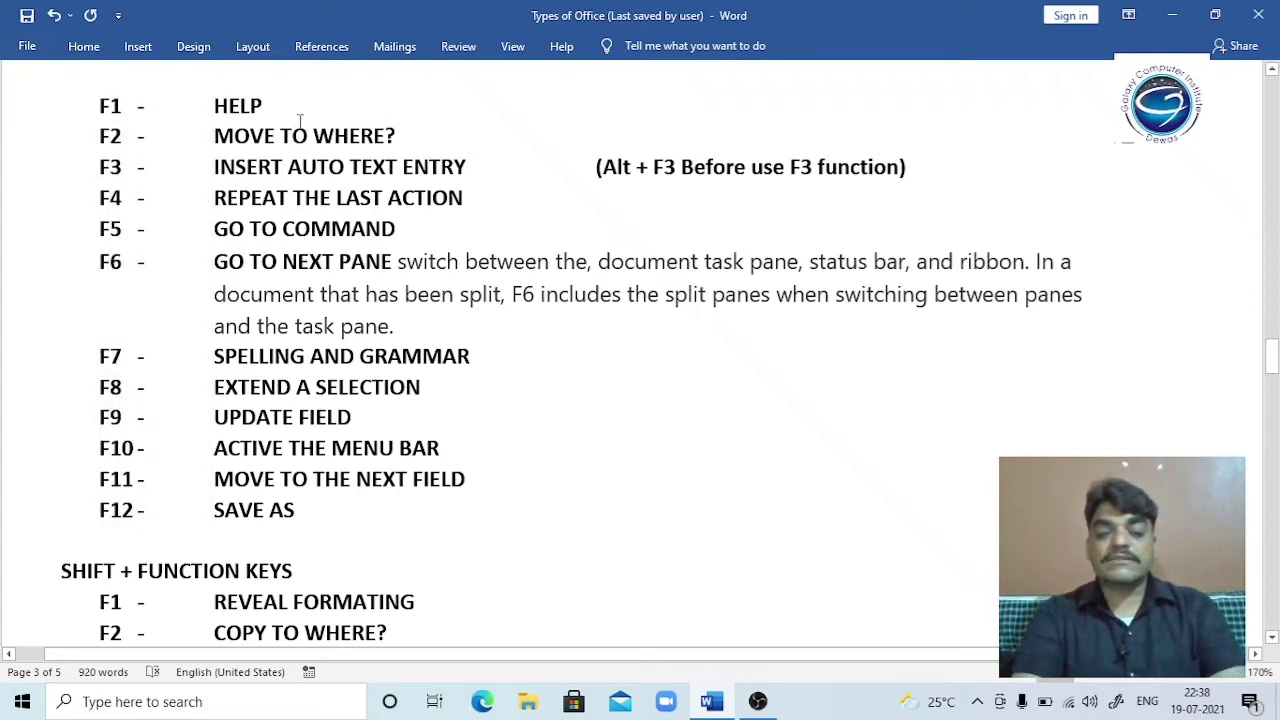
pyautogui.moveTo(299, 122)
pyautogui.mouseDown()
pyautogui.moveTo(491, 392)
pyautogui.moveTo(874, 505)
pyautogui.mouseUp()
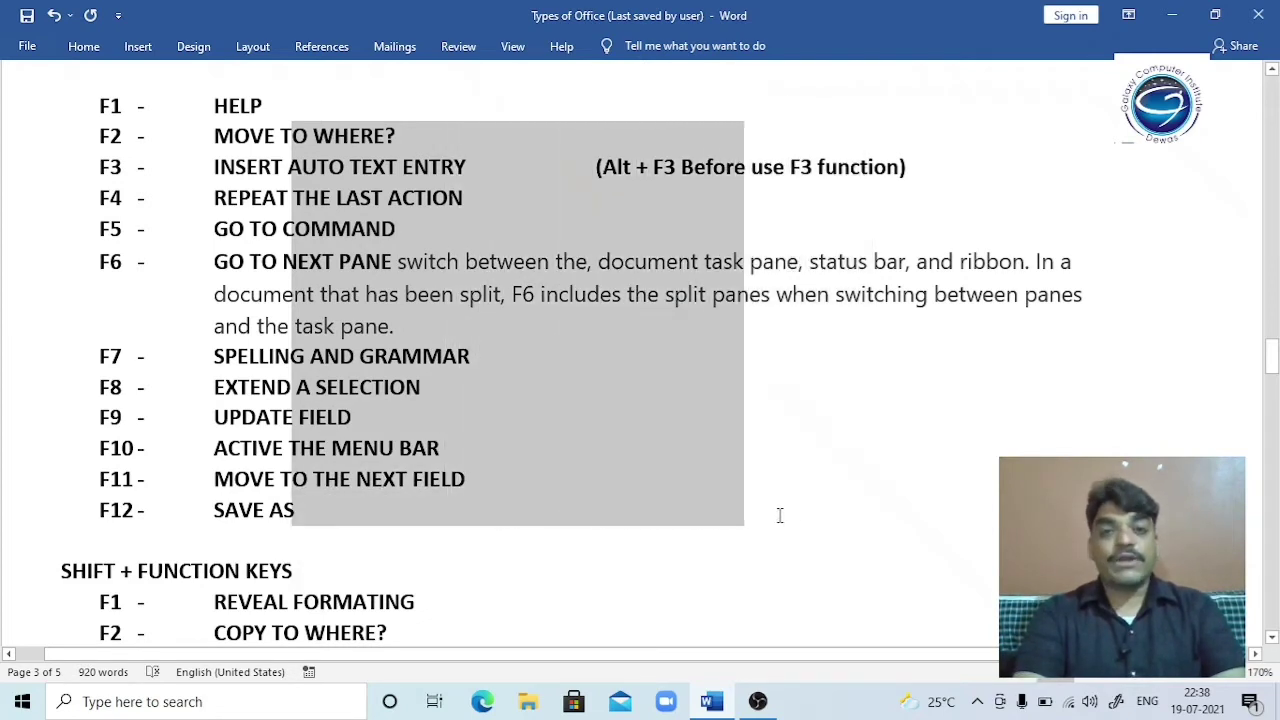
pyautogui.moveTo(874, 505); pyautogui.dragTo(813, 515)
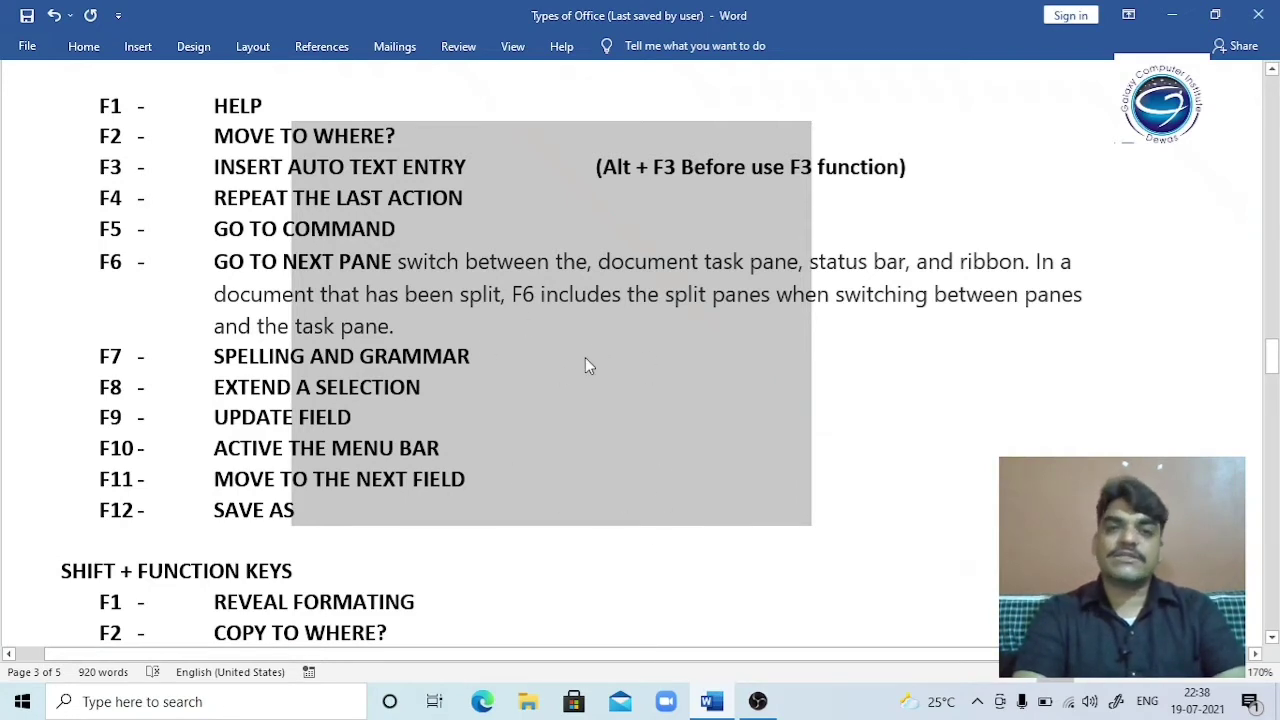
pyautogui.click(195, 320)
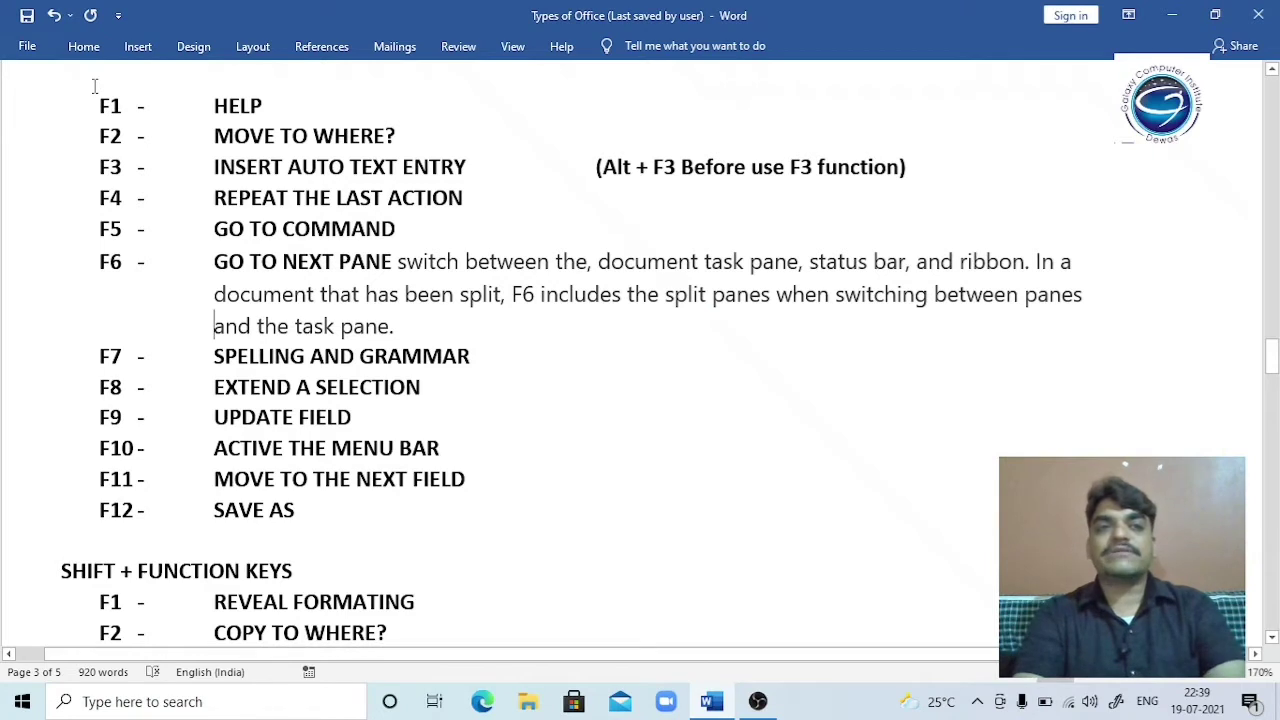
pyautogui.moveTo(95, 86)
pyautogui.mouseDown()
pyautogui.moveTo(167, 346)
pyautogui.moveTo(107, 545)
pyautogui.moveTo(100, 537)
pyautogui.moveTo(184, 539)
pyautogui.mouseUp()
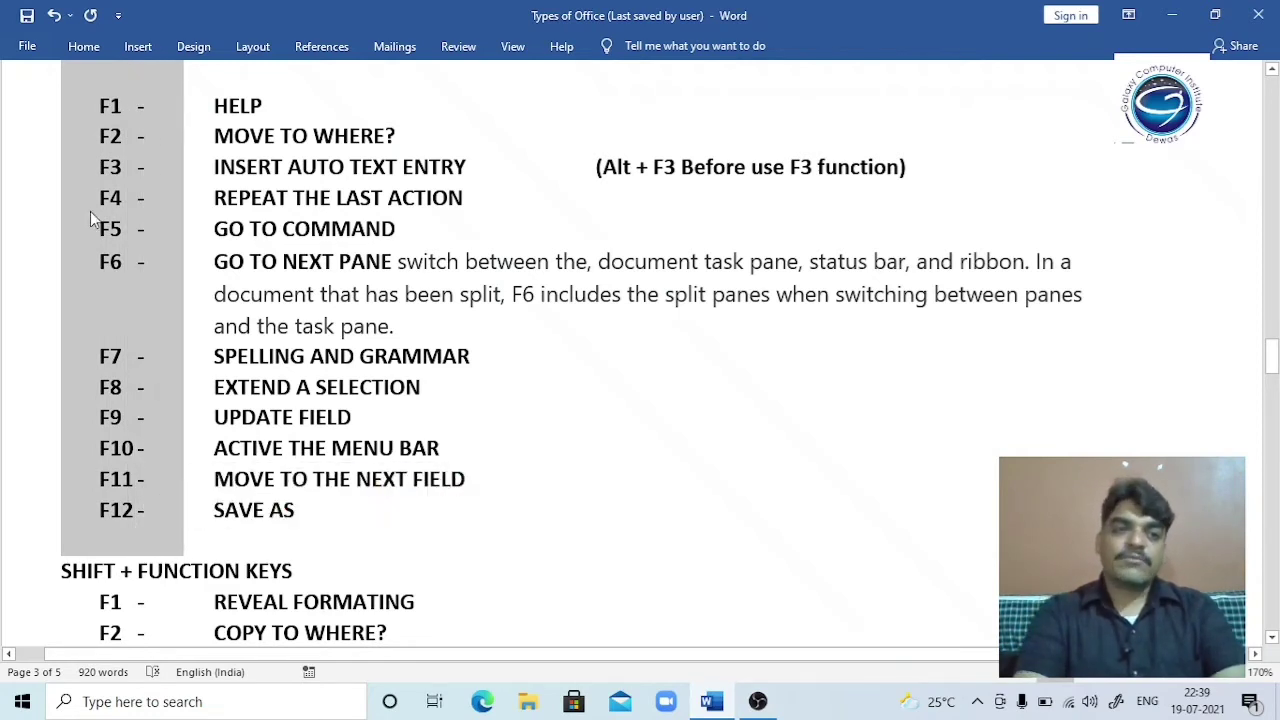
pyautogui.click(101, 110)
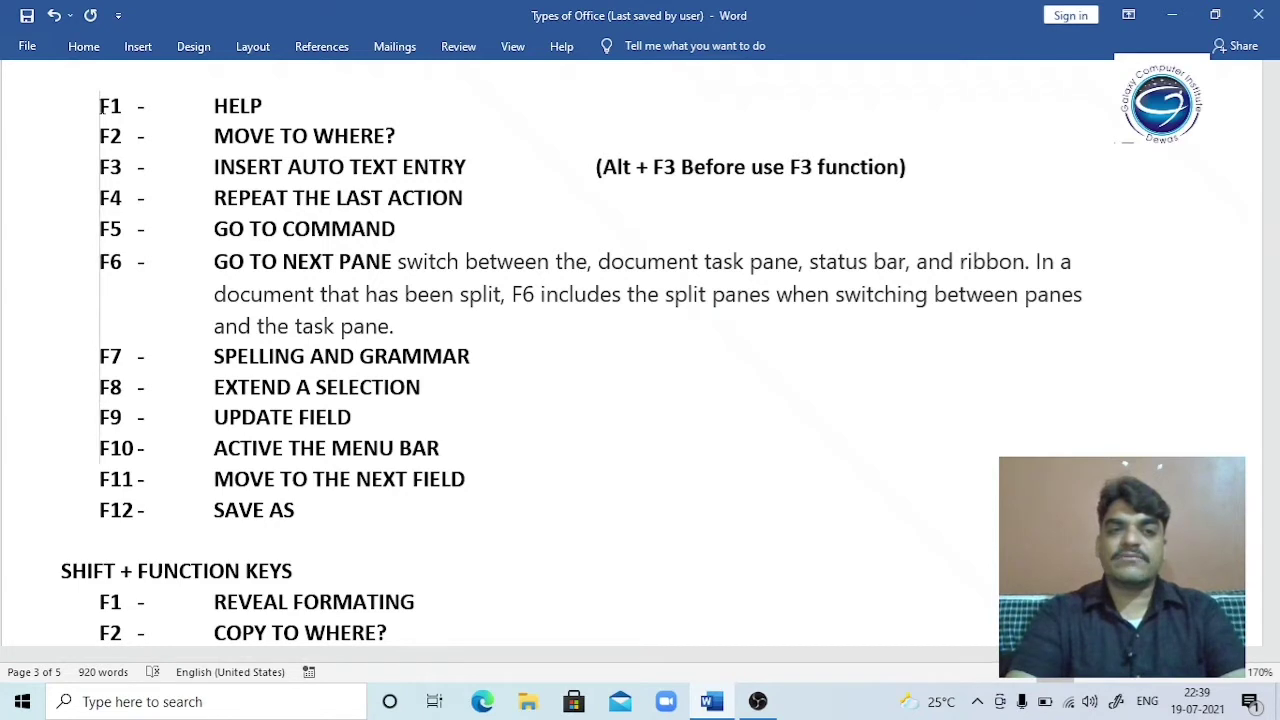
pyautogui.moveTo(101, 108)
pyautogui.mouseDown()
pyautogui.moveTo(214, 462)
pyautogui.moveTo(937, 462)
pyautogui.moveTo(438, 462)
pyautogui.mouseUp()
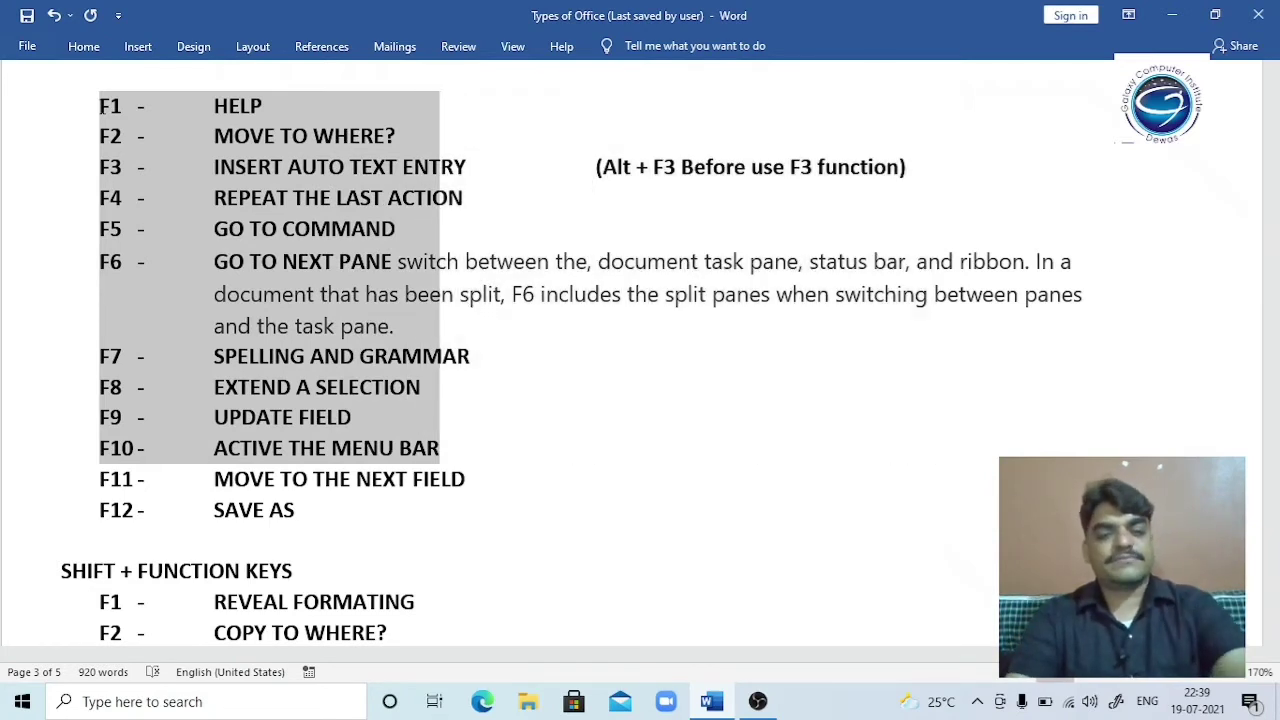
pyautogui.press('Left')
pyautogui.press('Down')
# - Move down to page 4 and put the caret on the F12 line of the Ctrl+Shift list
pyautogui.press('Down')
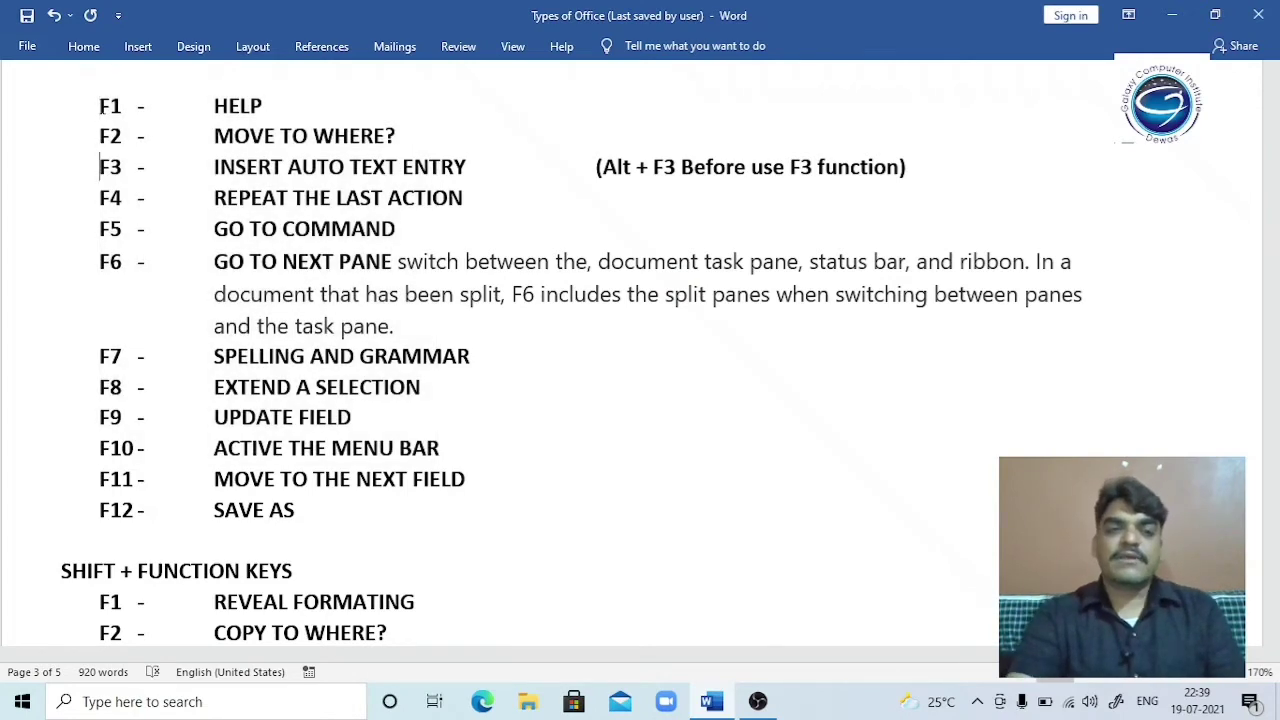
pyautogui.press('Down')
pyautogui.press('Down')
pyautogui.press('Down')
pyautogui.press('Down')
pyautogui.press('Down')
pyautogui.press('Down')
pyautogui.press('Down')
pyautogui.press('Down')
pyautogui.press('Down')
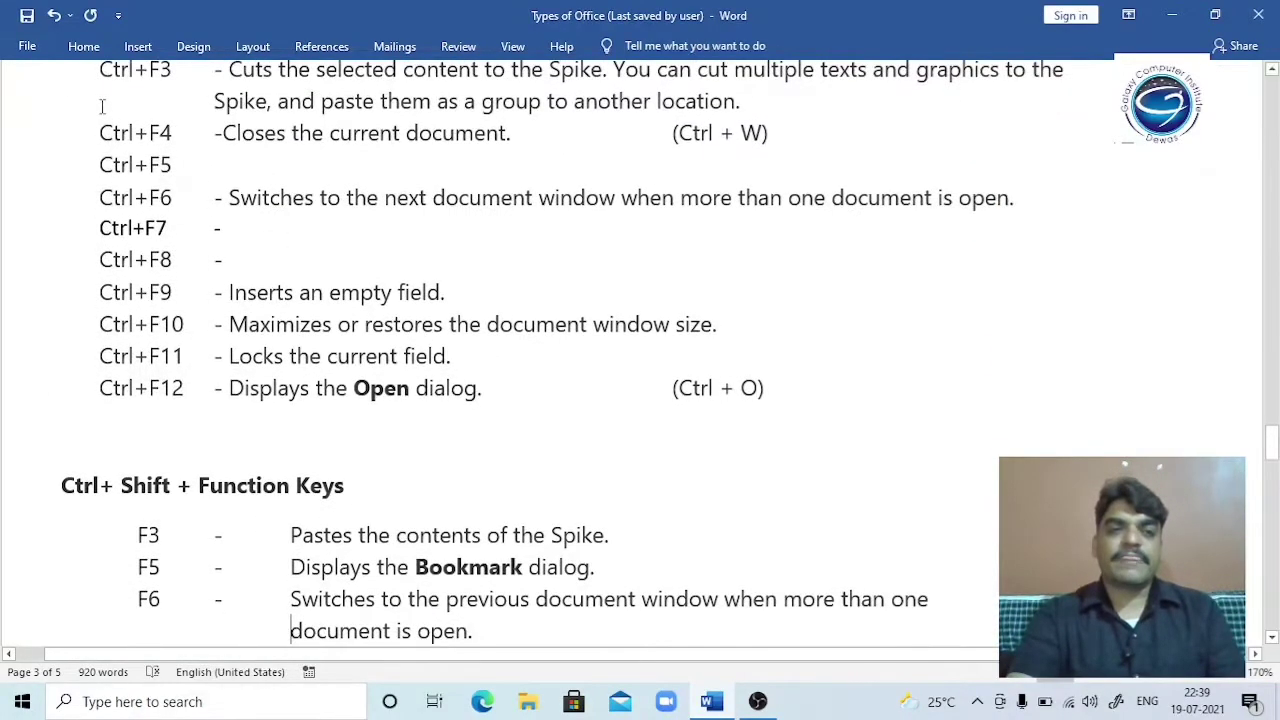
pyautogui.press('Down')
pyautogui.press('Down')
pyautogui.press('Down')
pyautogui.press('Down')
pyautogui.press('Down')
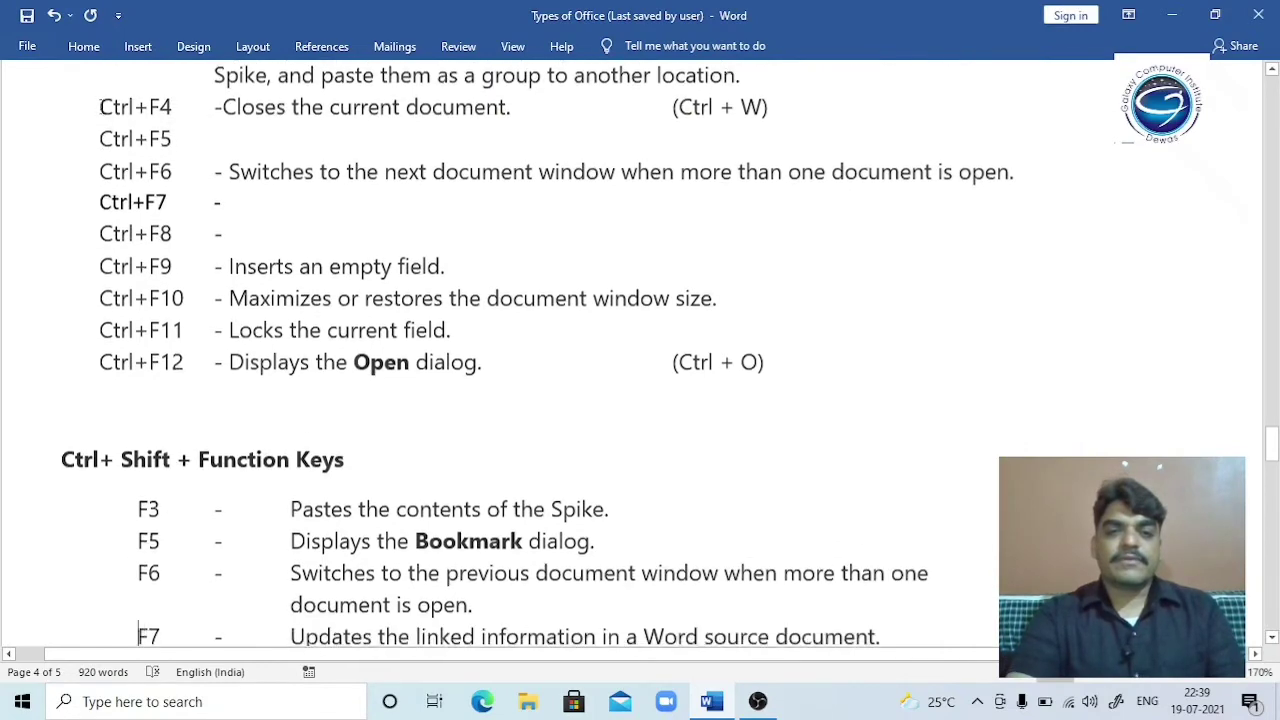
pyautogui.press('Down')
pyautogui.press('Down')
pyautogui.press('Down')
pyautogui.press('Down')
pyautogui.press('Down')
pyautogui.press('Down')
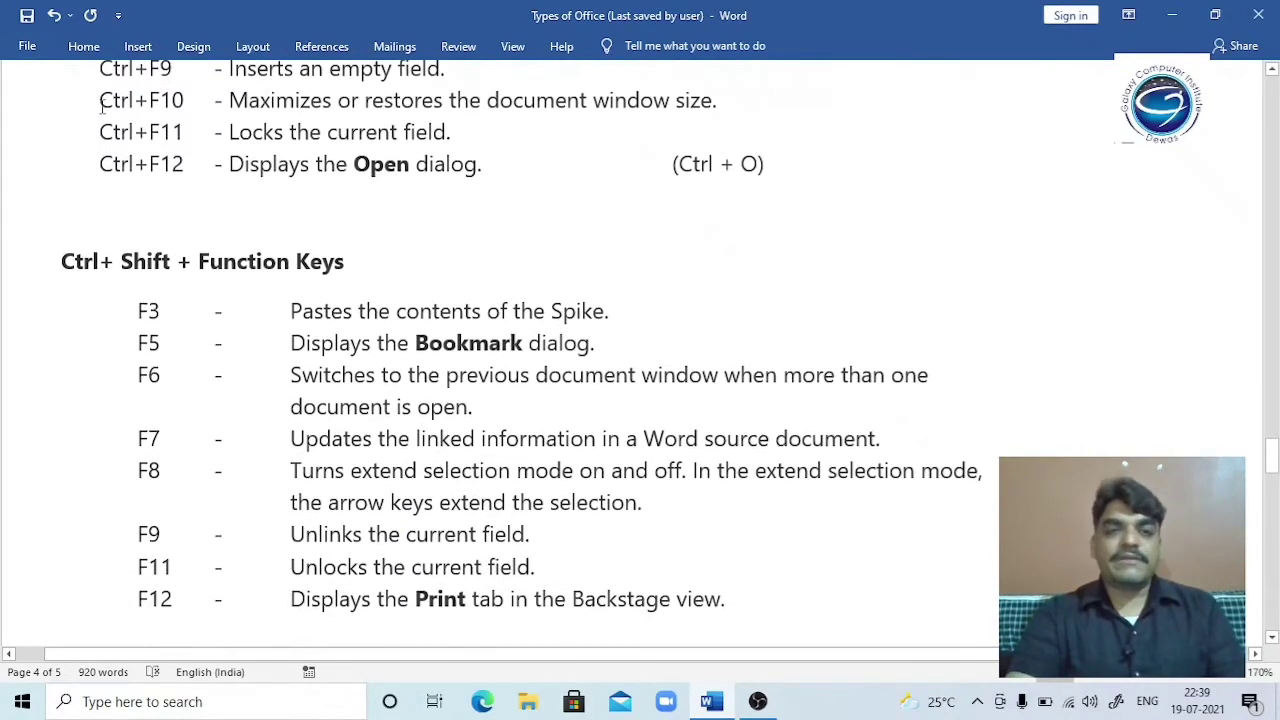
pyautogui.press('Down')
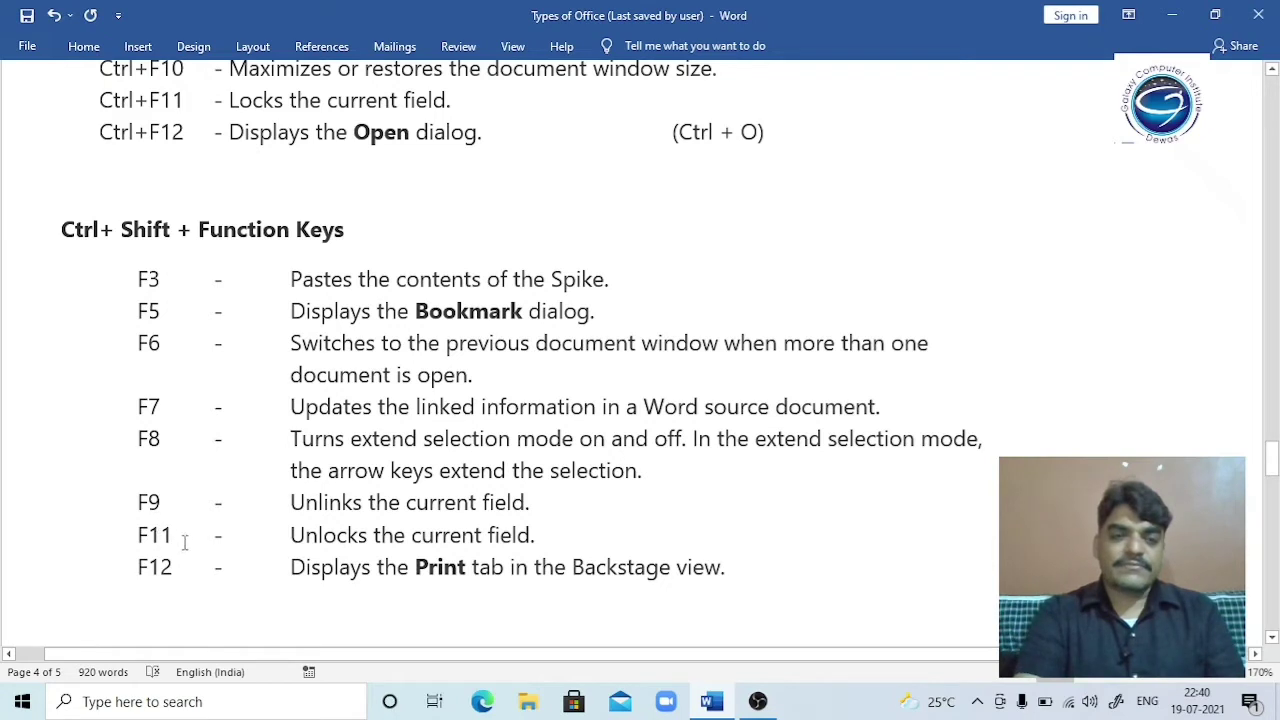
pyautogui.click(202, 569)
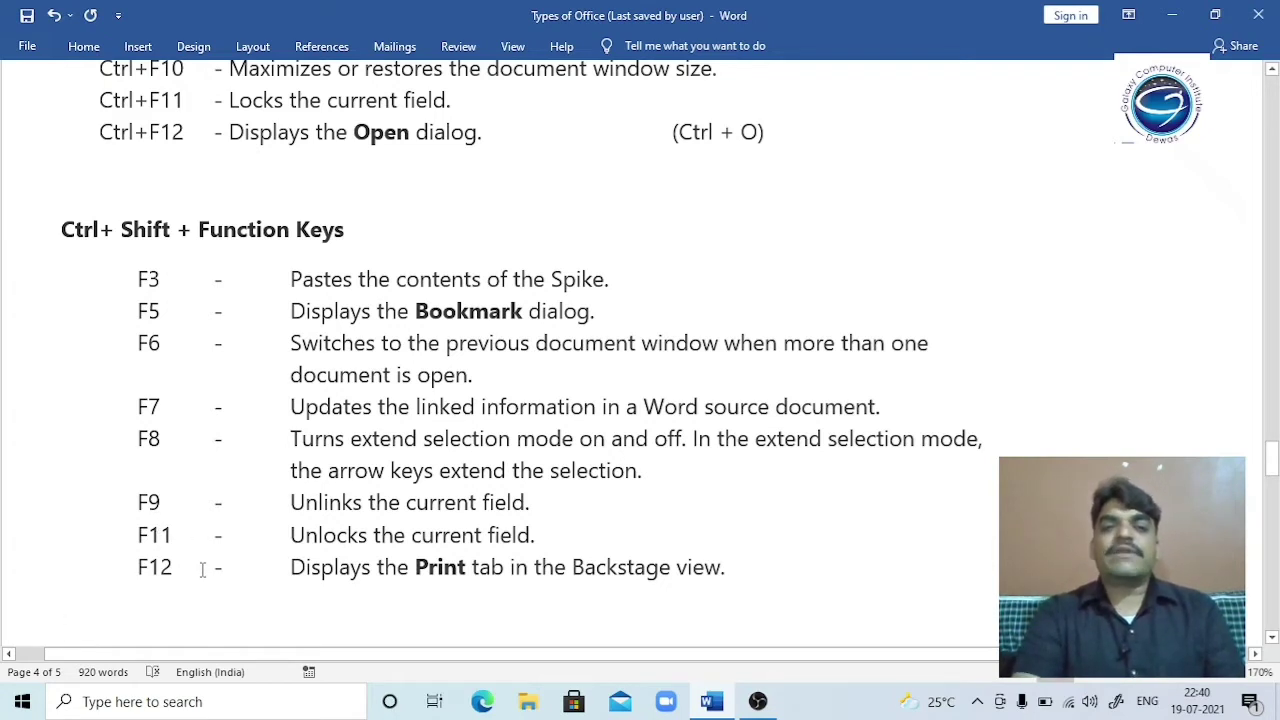
pyautogui.click(456, 569)
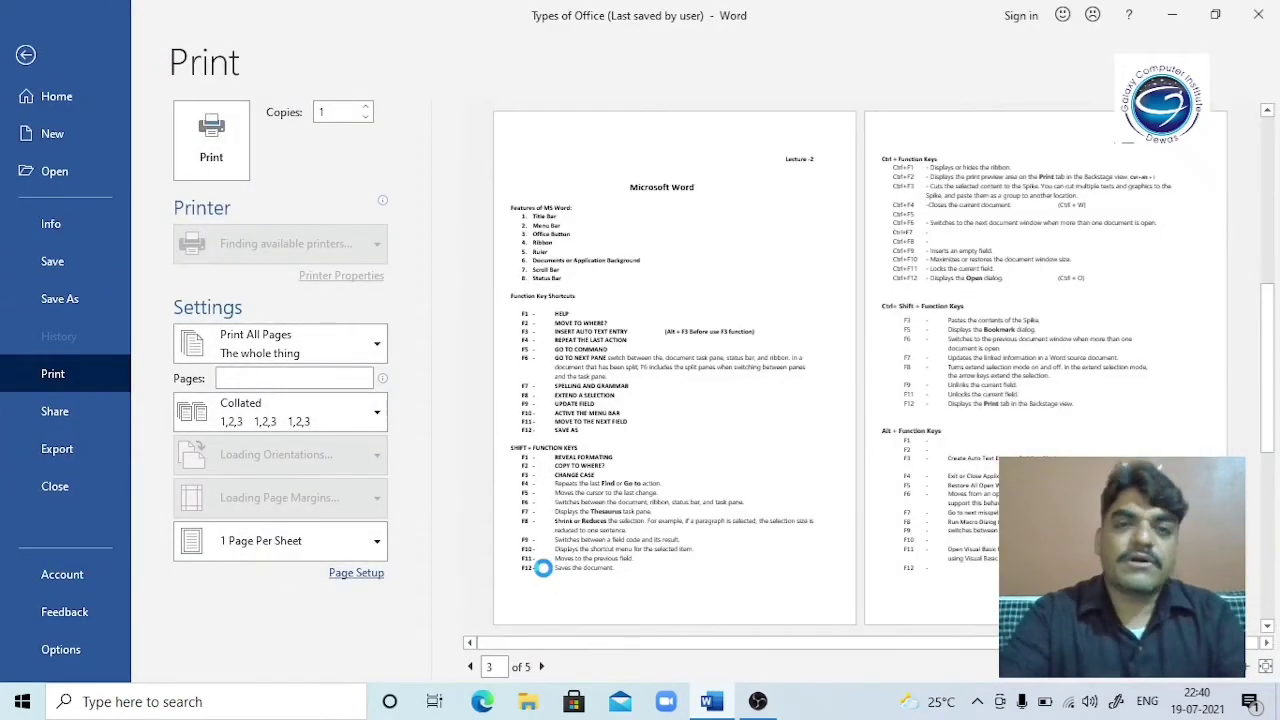
pyautogui.hotkey('ctrl', 'F12')
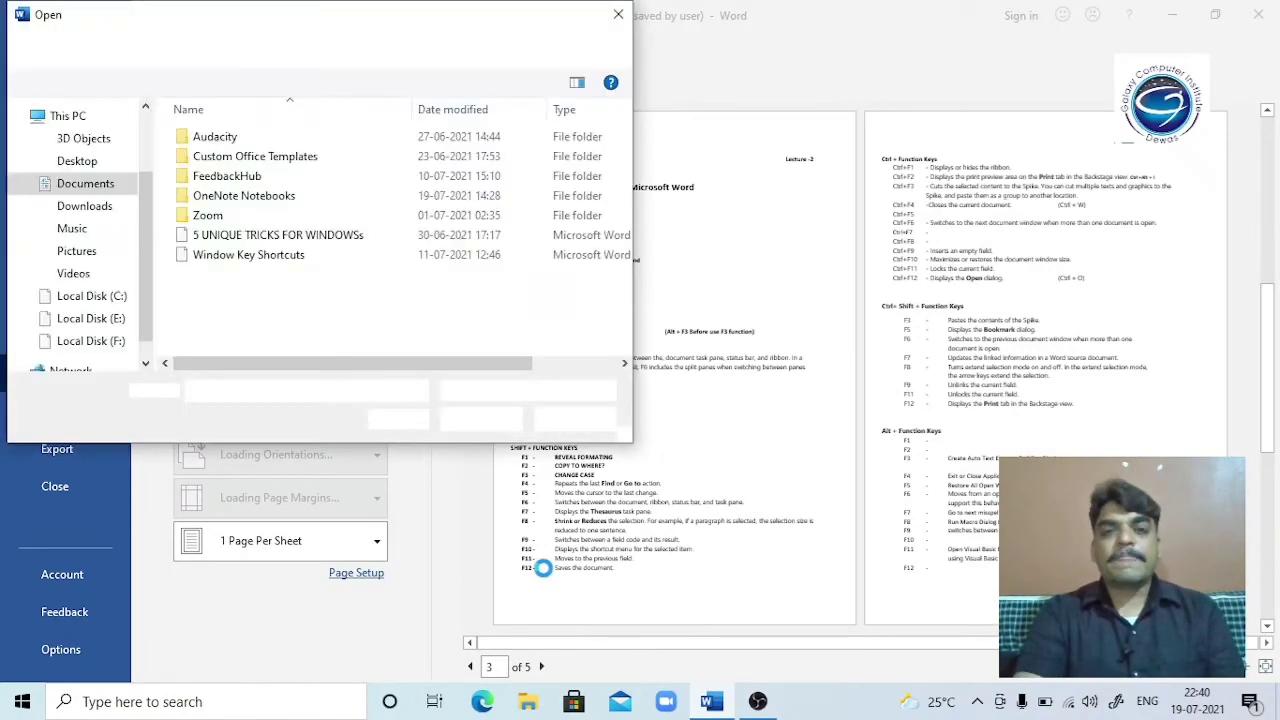
pyautogui.click(566, 426)
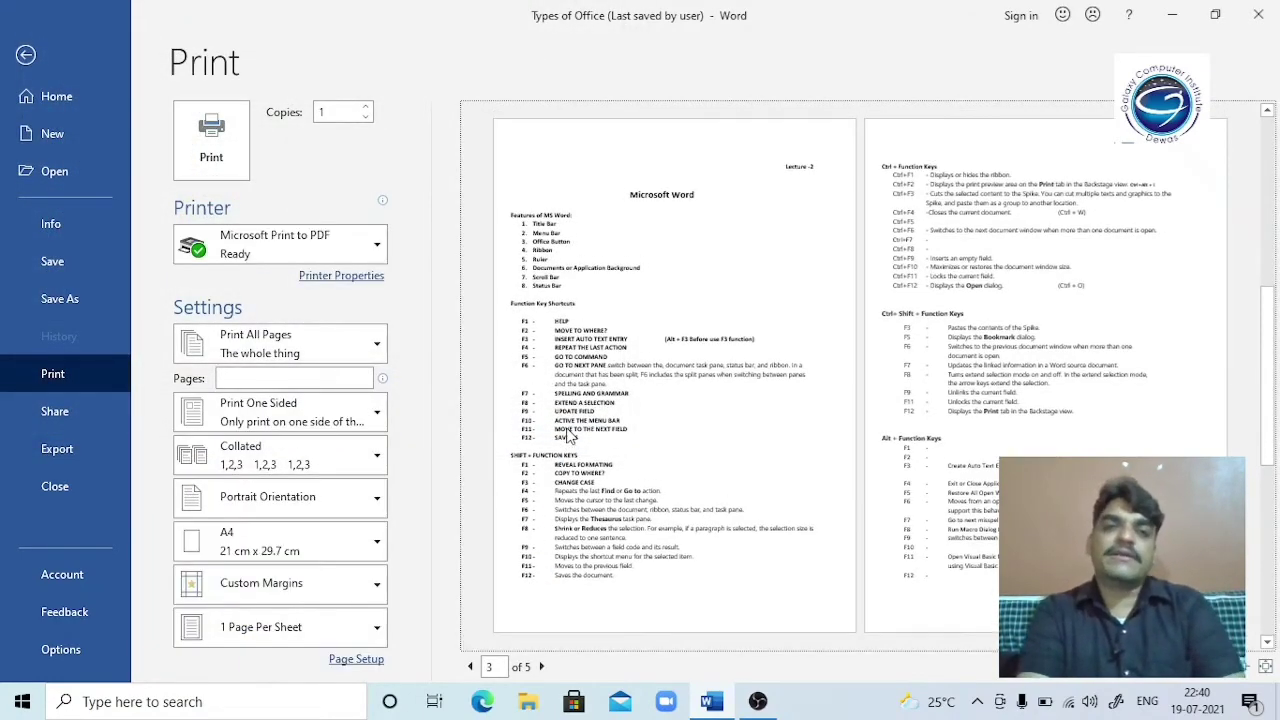
pyautogui.press('Escape')
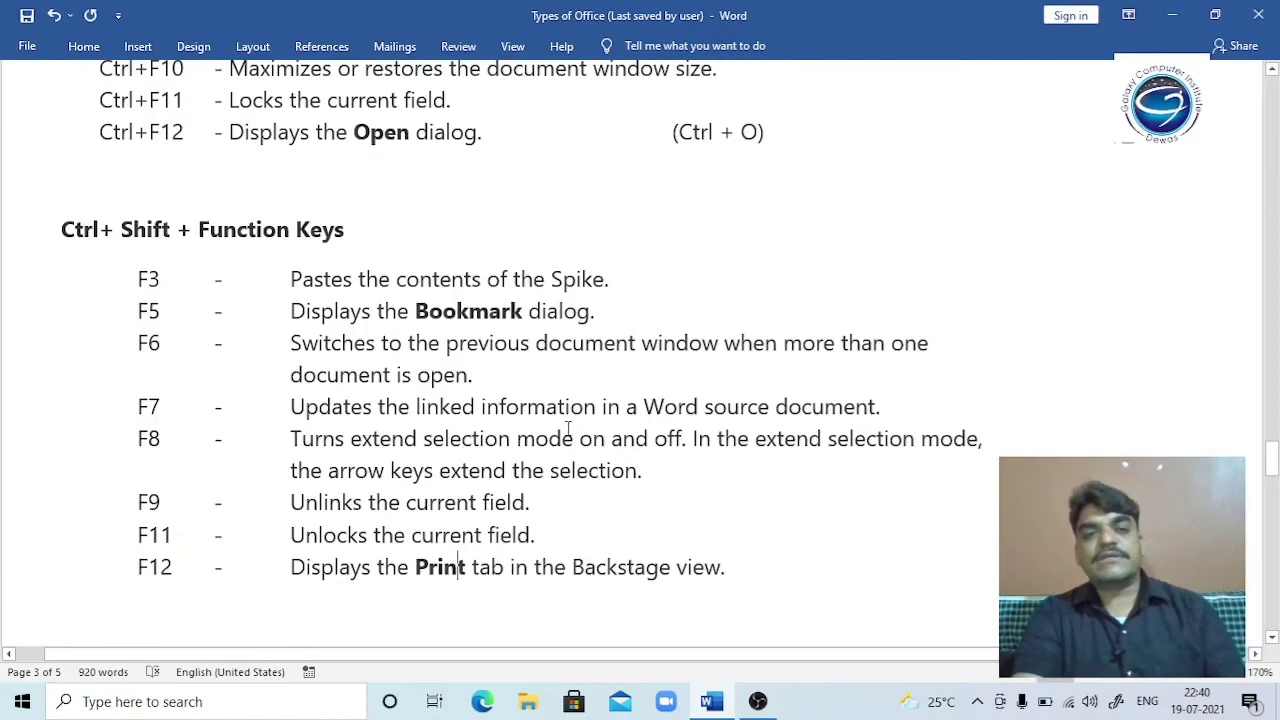
# - Delete part of the F12 line by mistake, then undo twice to restore it
pyautogui.keyDown('shift'); pyautogui.click(775, 571); pyautogui.keyUp('shift')
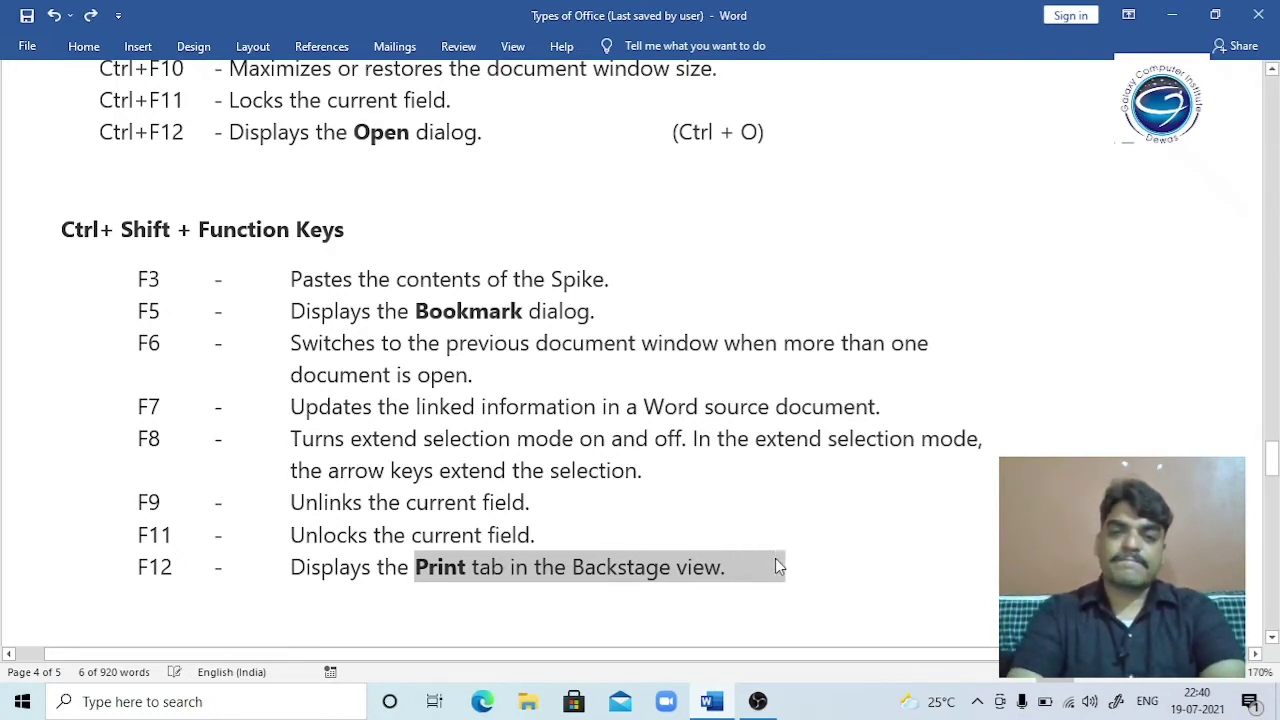
pyautogui.click(618, 532)
pyautogui.press('alt')
pyautogui.press('Escape')
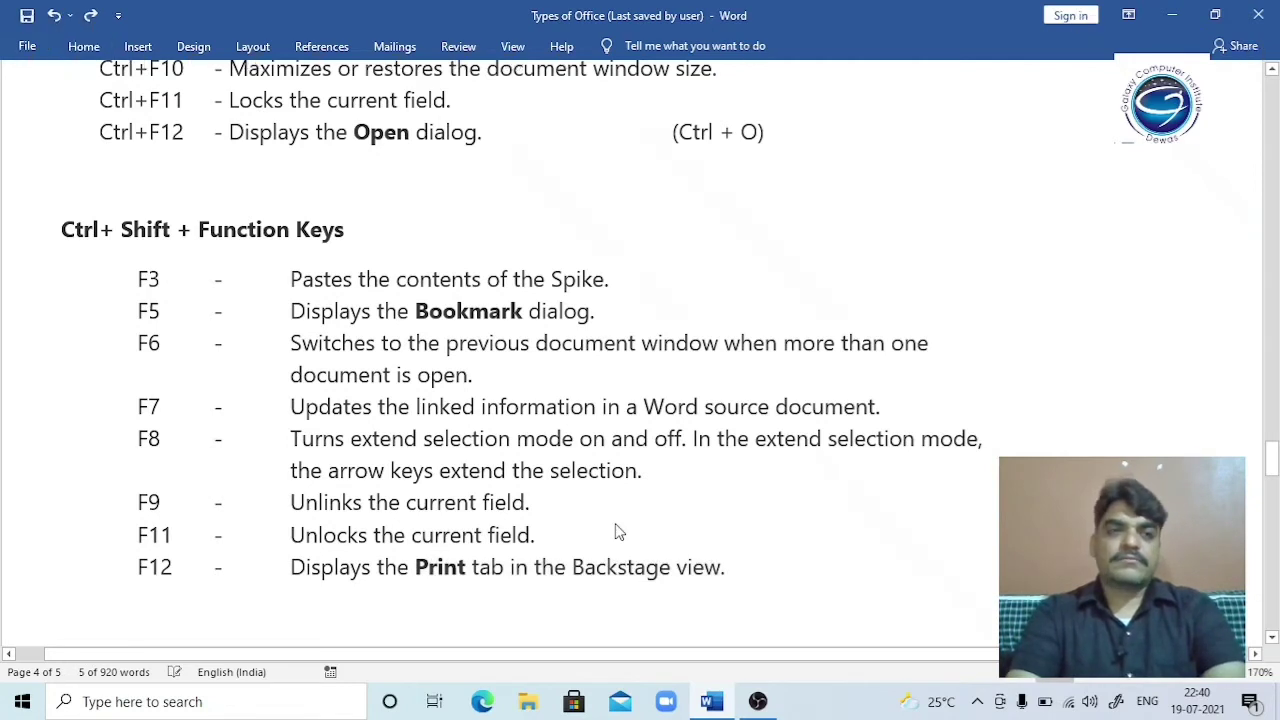
pyautogui.press('Delete')
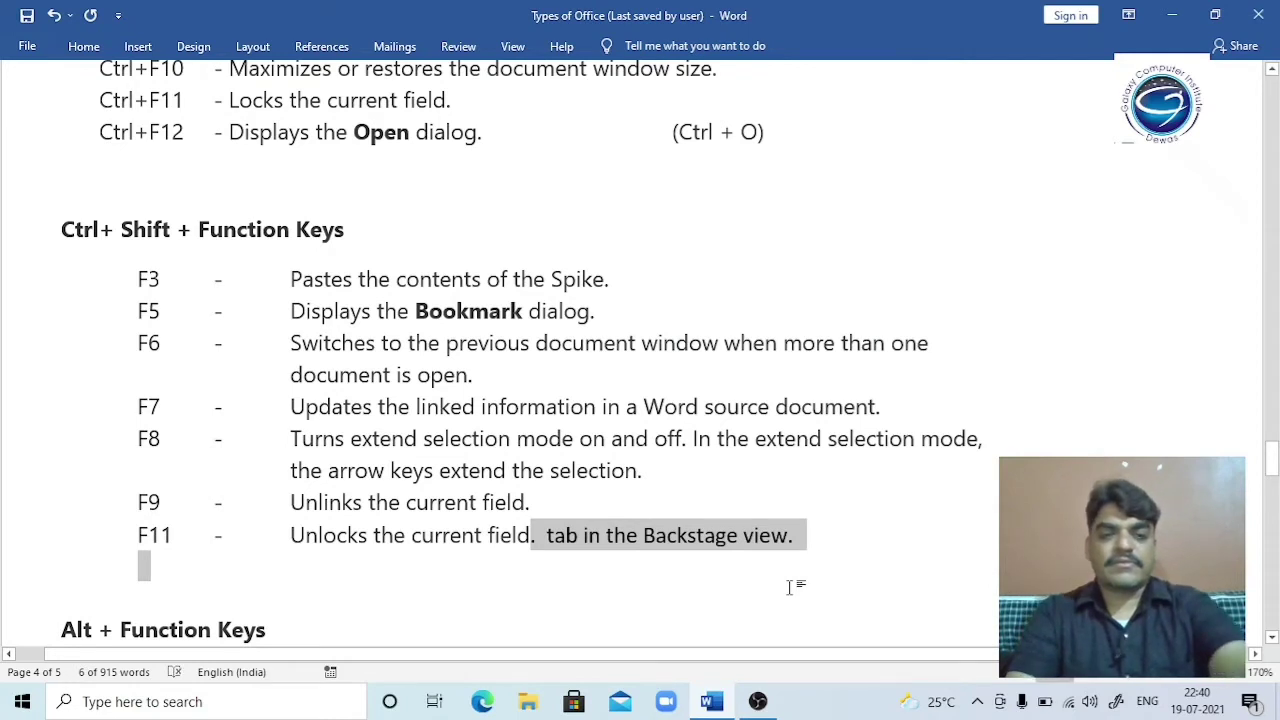
pyautogui.press('alt')
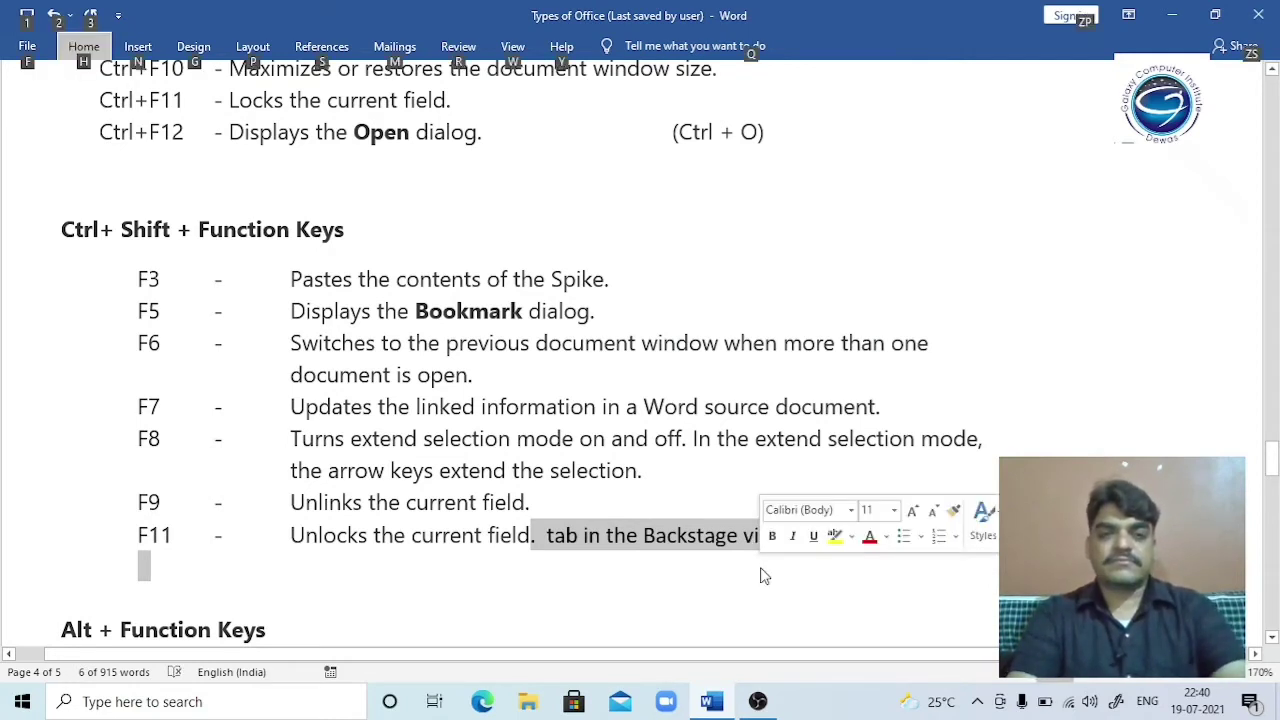
pyautogui.press('Escape')
pyautogui.click(760, 575)
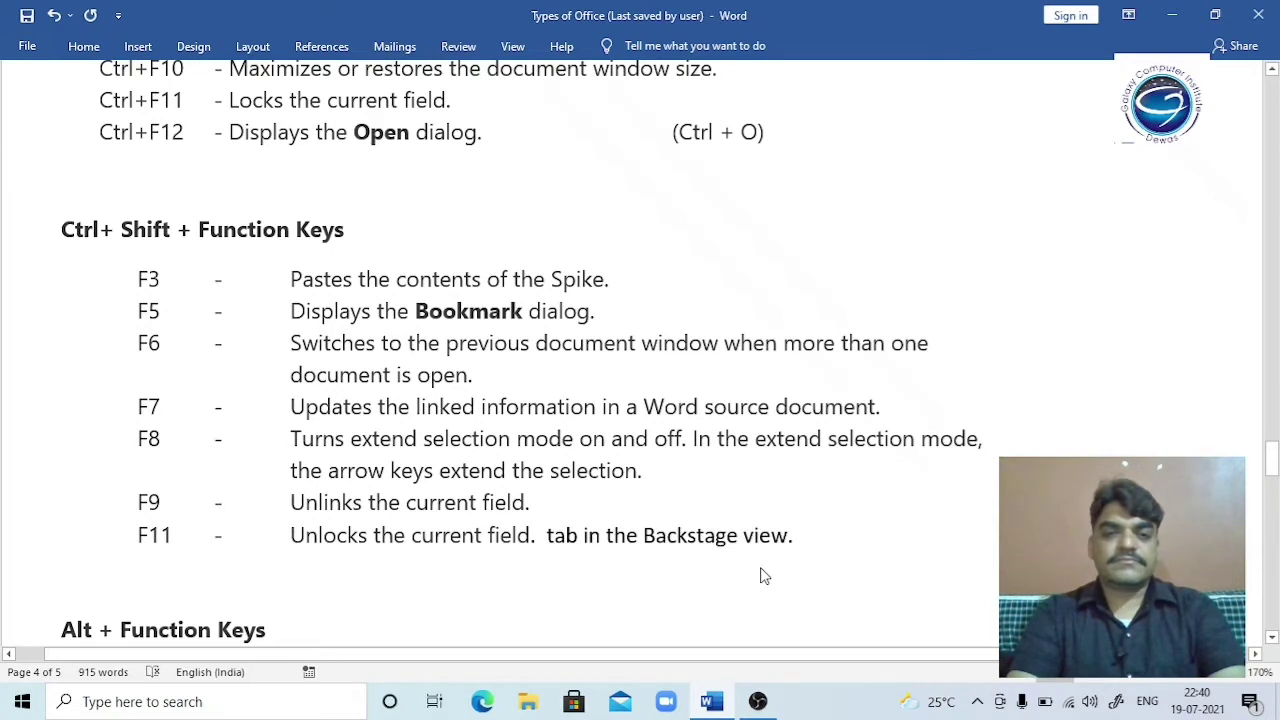
pyautogui.hotkey('ctrl', 'z')
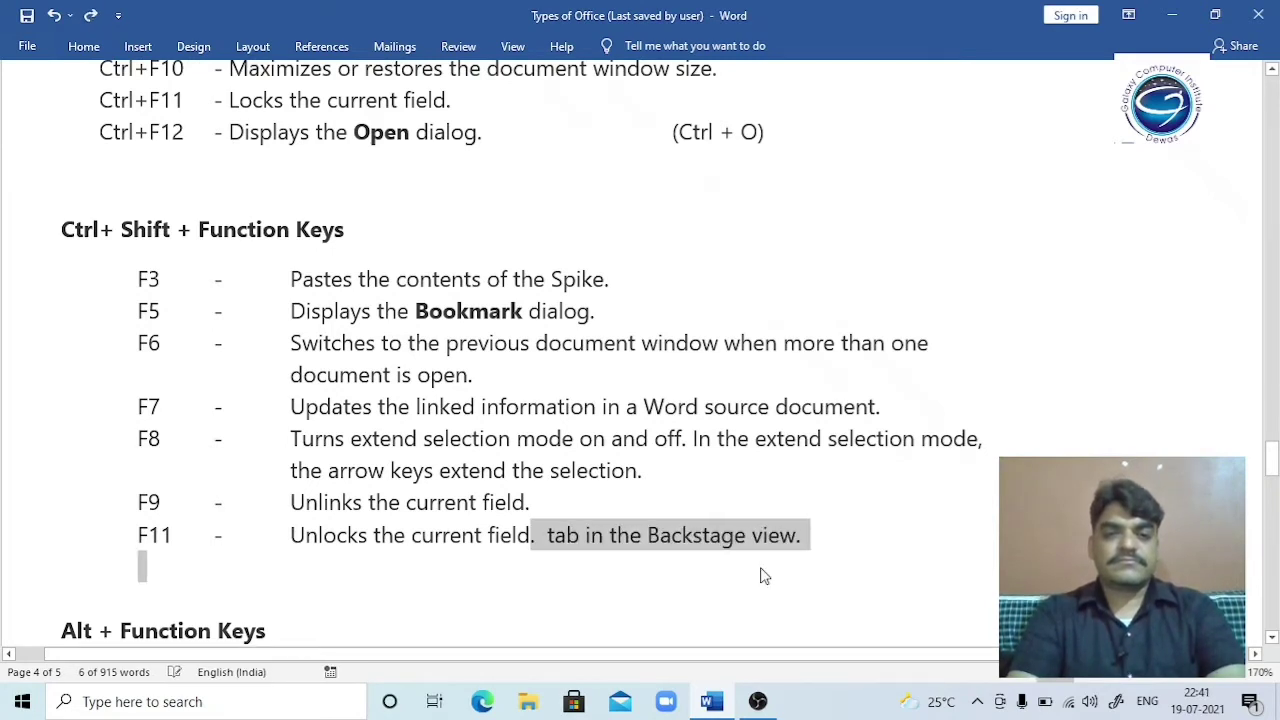
pyautogui.hotkey('ctrl', 'z')
# - Append '(Ctrl + P)' to the F12 description, tab it apart, and show the print preview
pyautogui.click(788, 579)
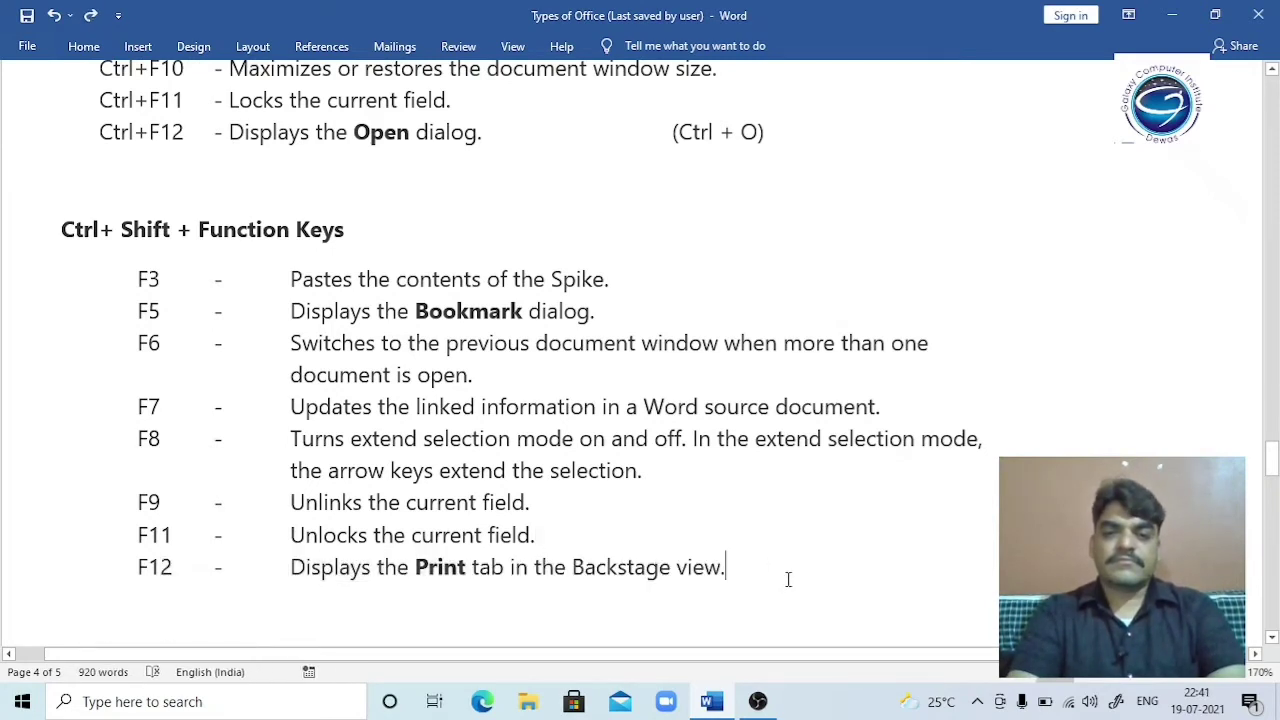
pyautogui.write('()')
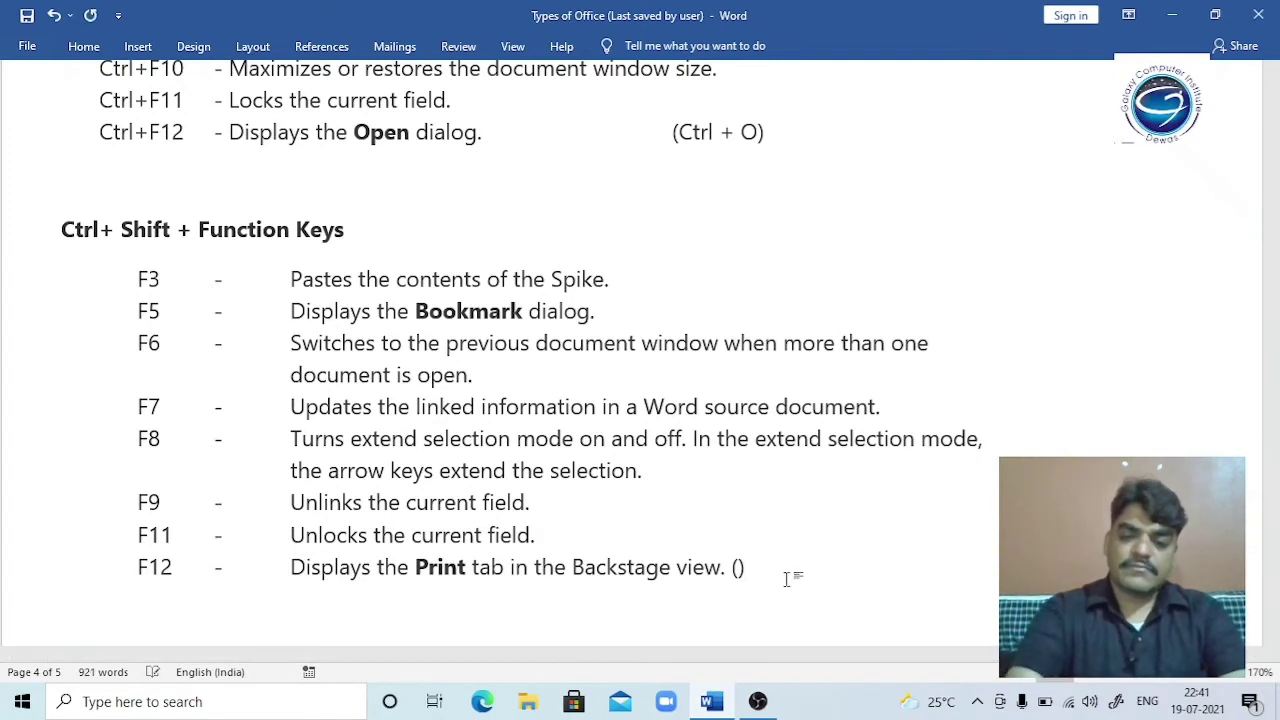
pyautogui.write('Ctr')
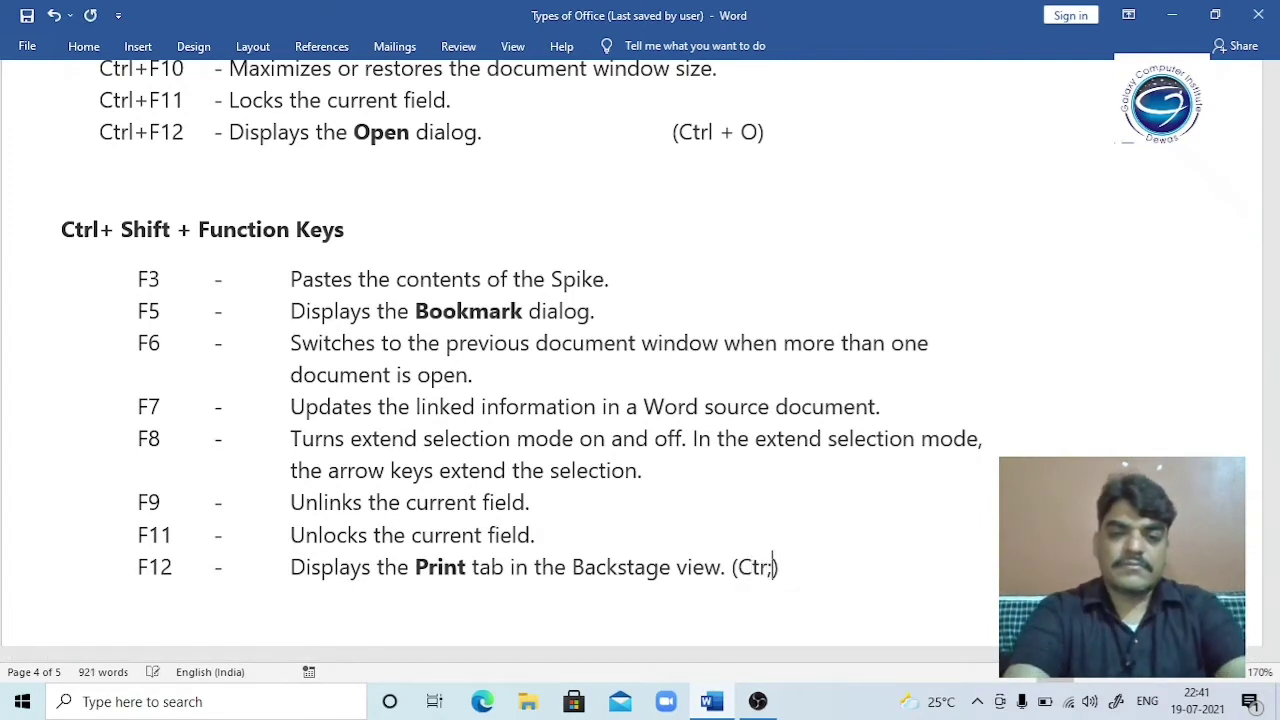
pyautogui.write(';')
pyautogui.press('BackSpace')
pyautogui.write('l ')
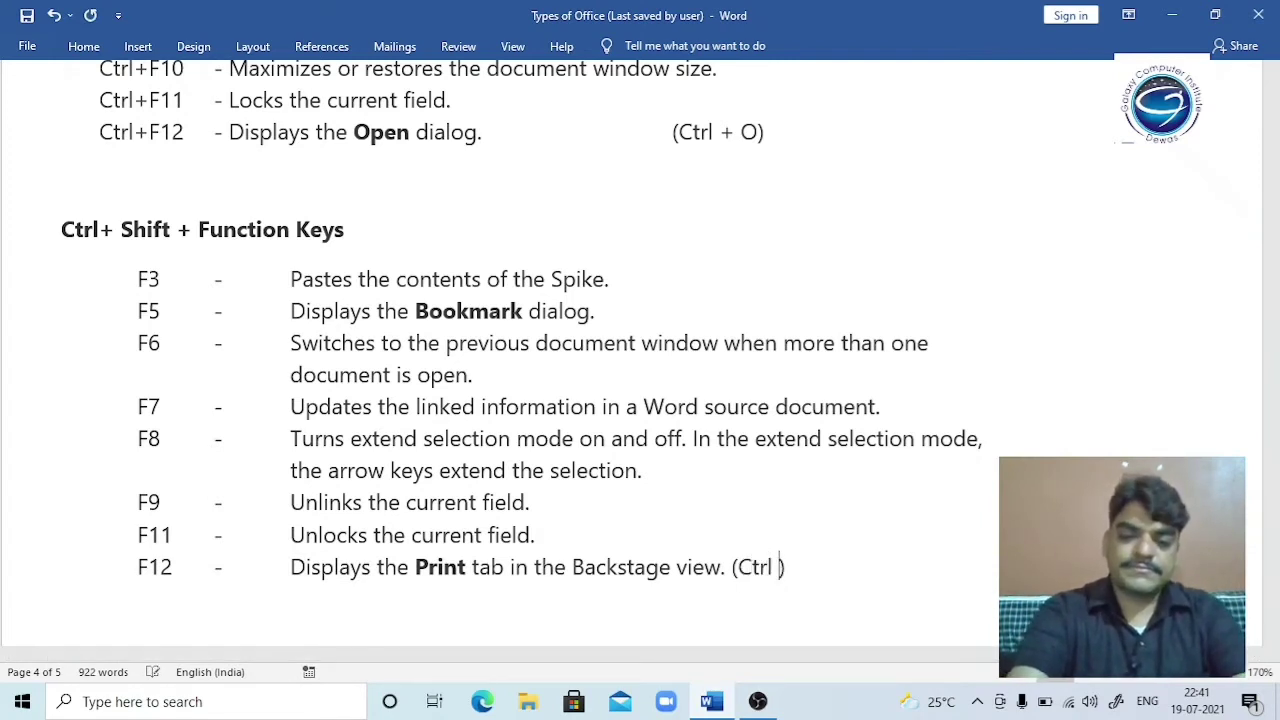
pyautogui.write('+ P')
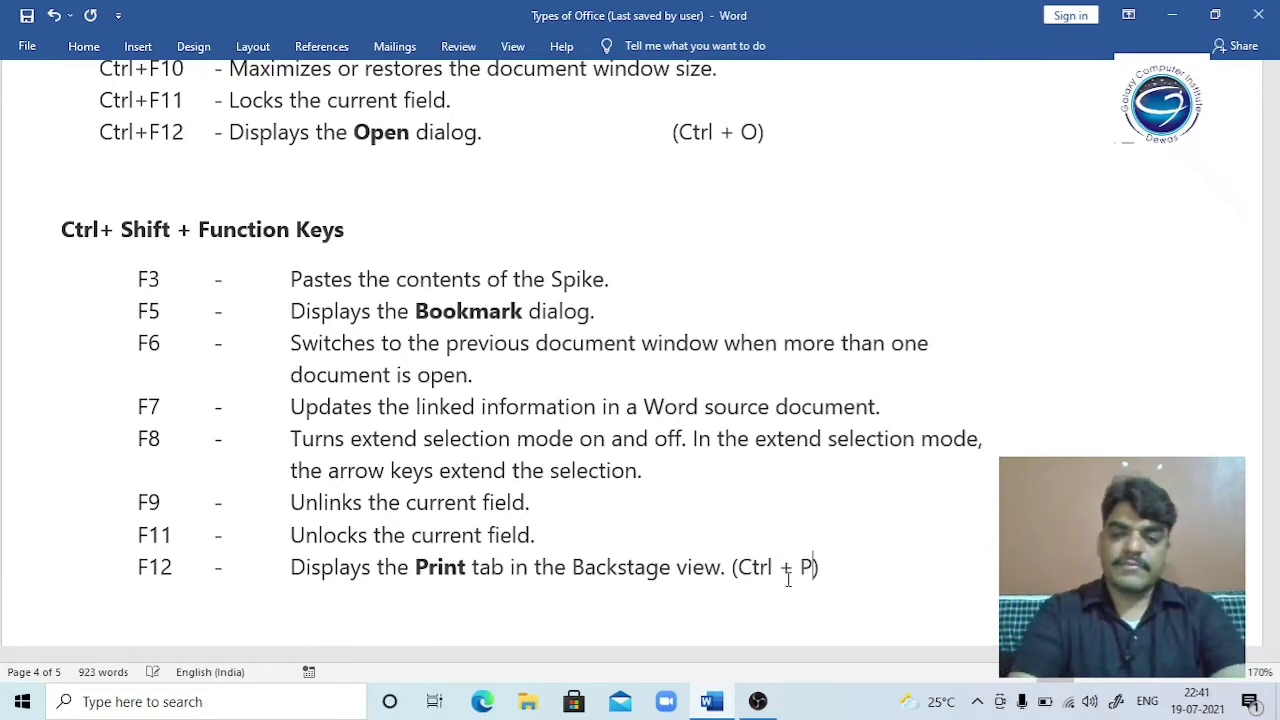
pyautogui.click(737, 566)
pyautogui.press('Tab')
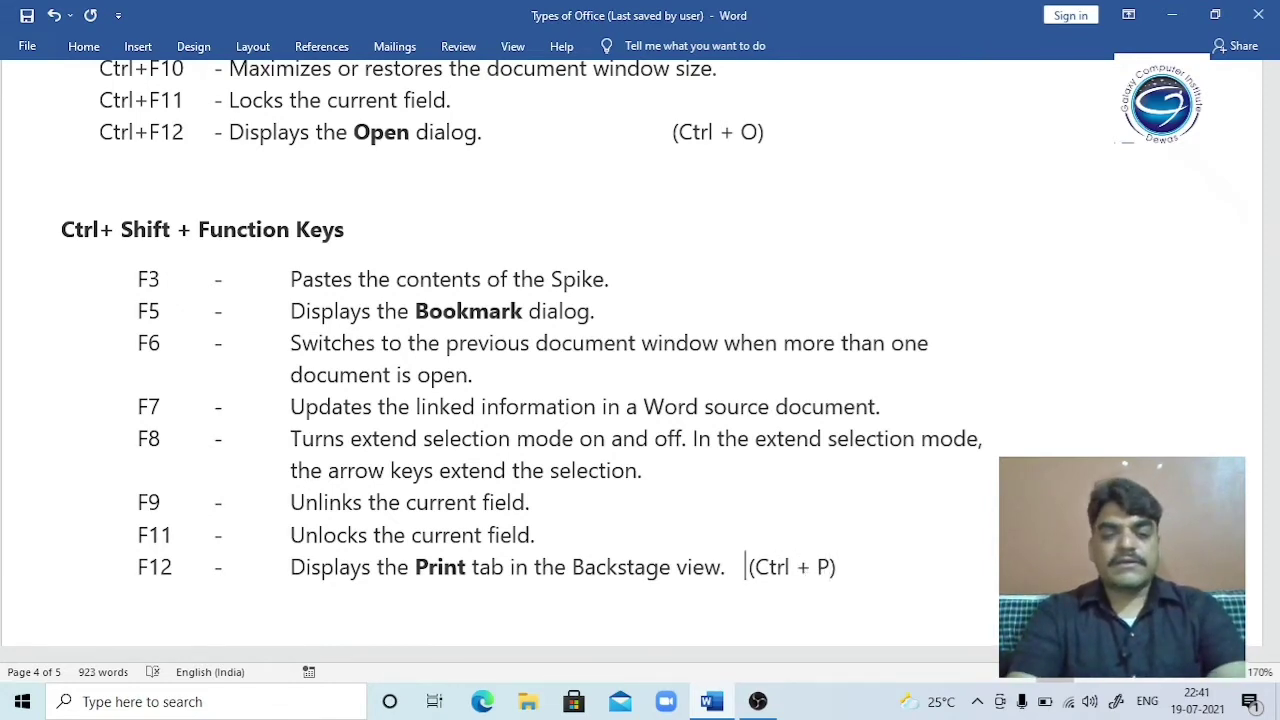
pyautogui.hotkey('ctrl', 'p')
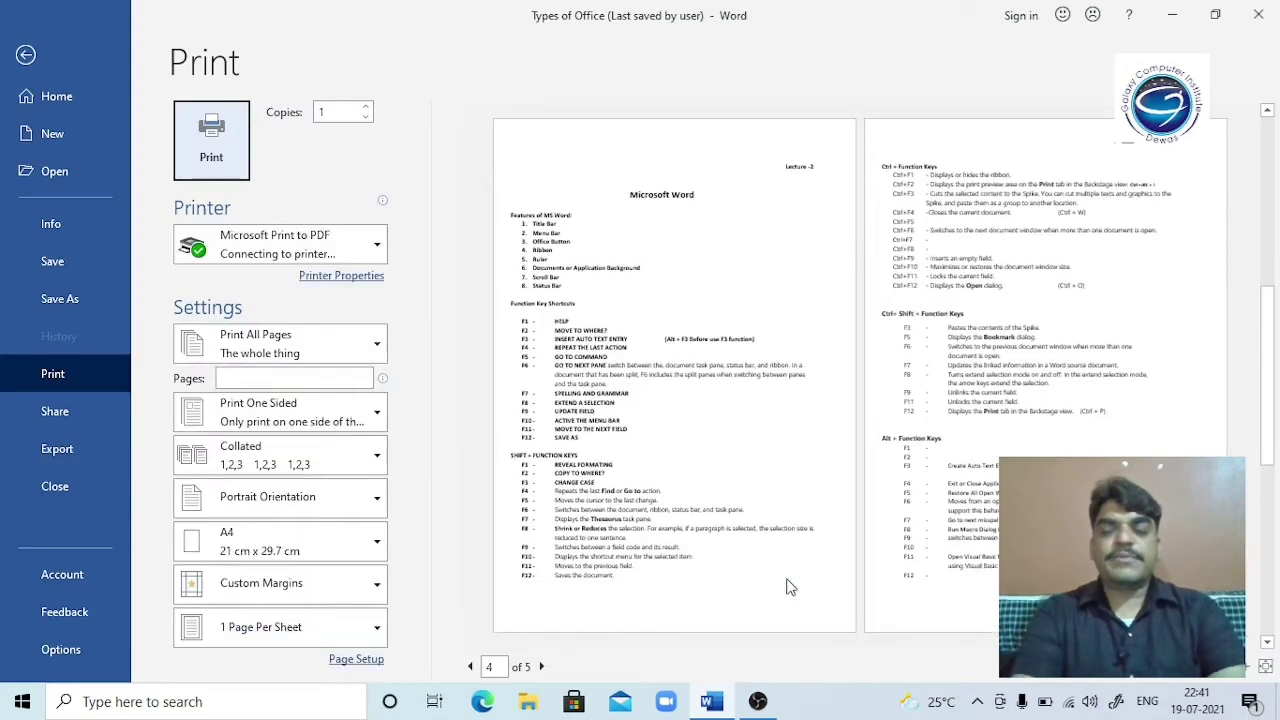
# - Exit the Print page back to page 4 of the document
pyautogui.press('Escape')
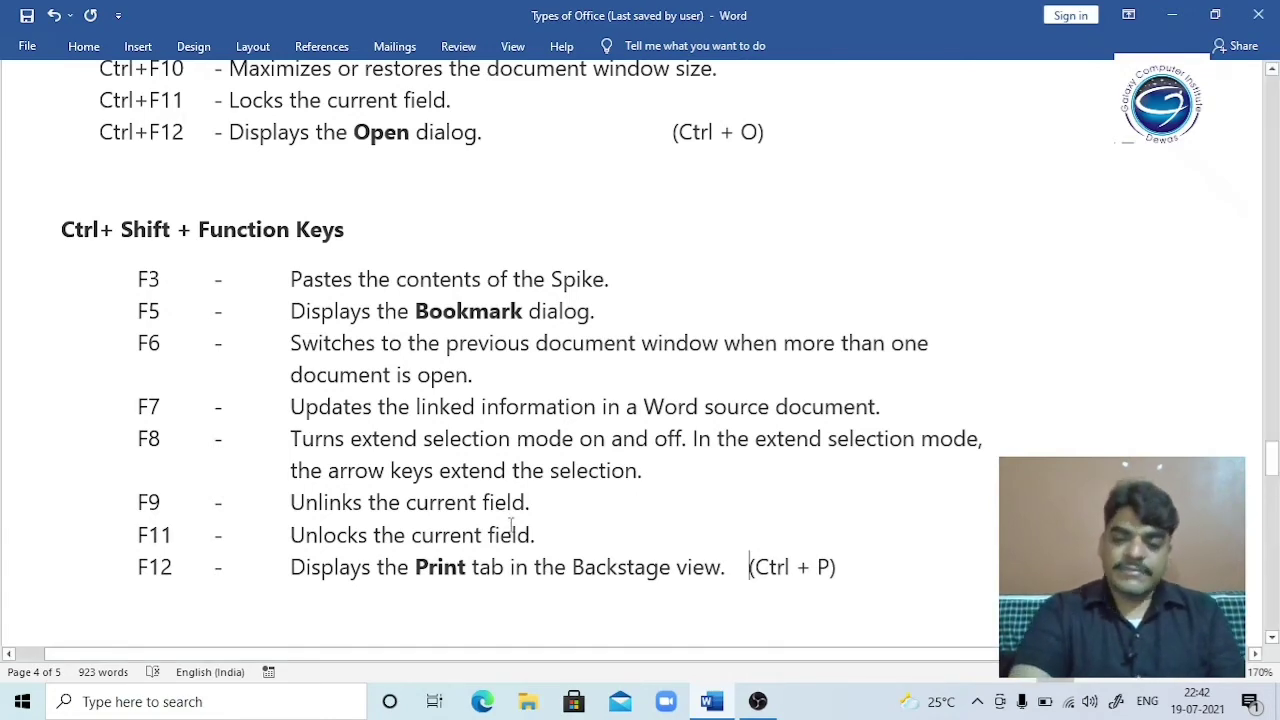
pyautogui.press('Down')
pyautogui.press('Down')
pyautogui.press('Down')
pyautogui.press('Down')
pyautogui.press('Down')
pyautogui.press('Down')
pyautogui.press('Down')
pyautogui.press('Down')
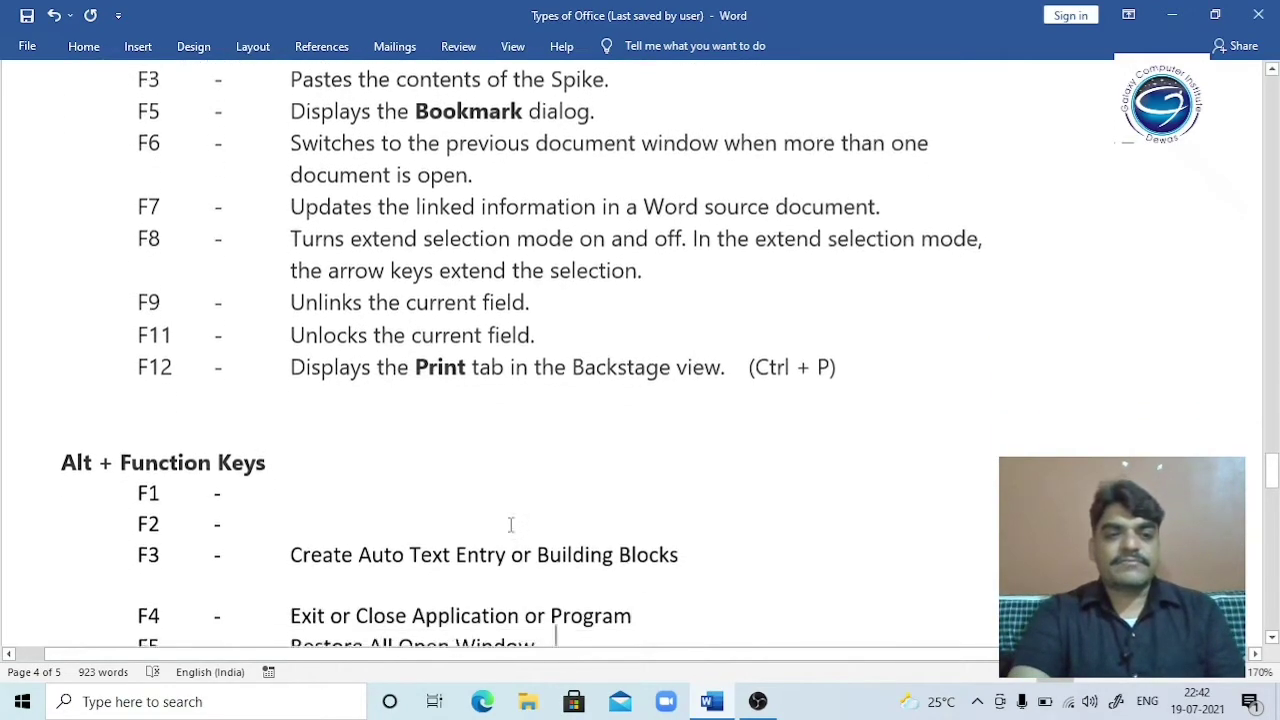
pyautogui.press('Down')
pyautogui.press('Down')
pyautogui.press('Down')
pyautogui.press('Down')
pyautogui.press('Down')
pyautogui.press('Down')
pyautogui.press('Down')
pyautogui.press('Down')
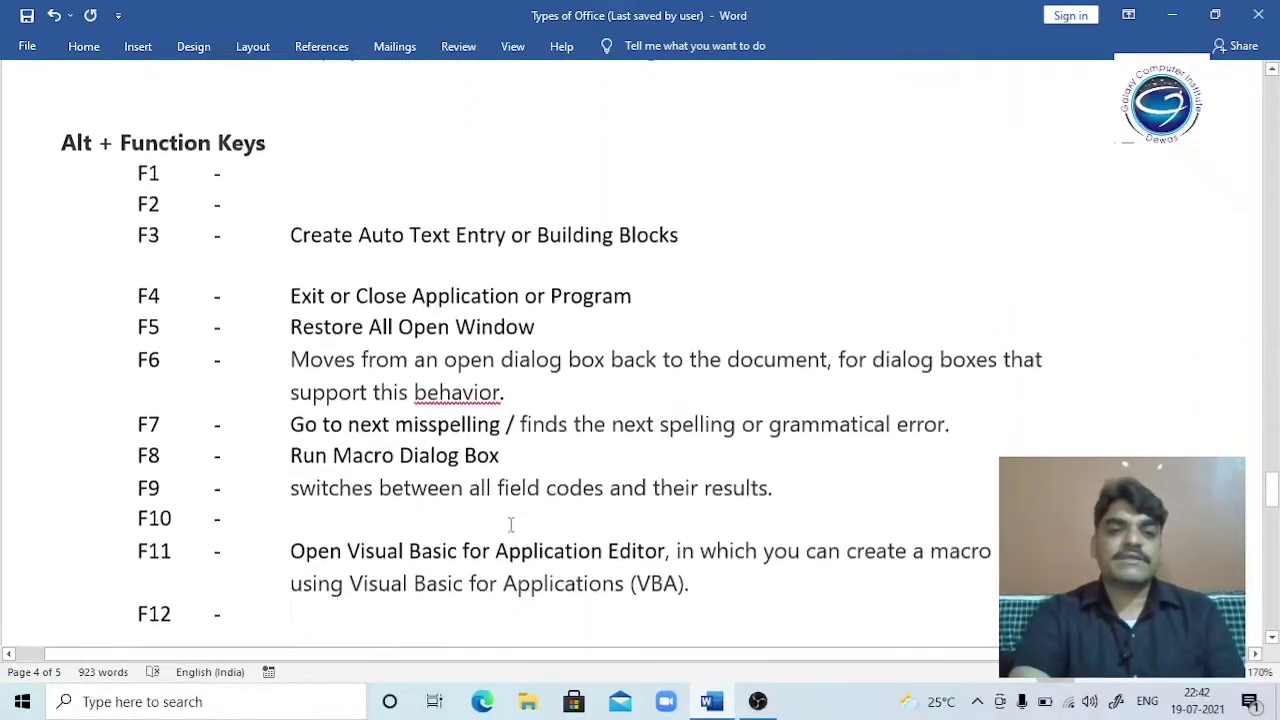
pyautogui.press('Down')
pyautogui.press('Down')
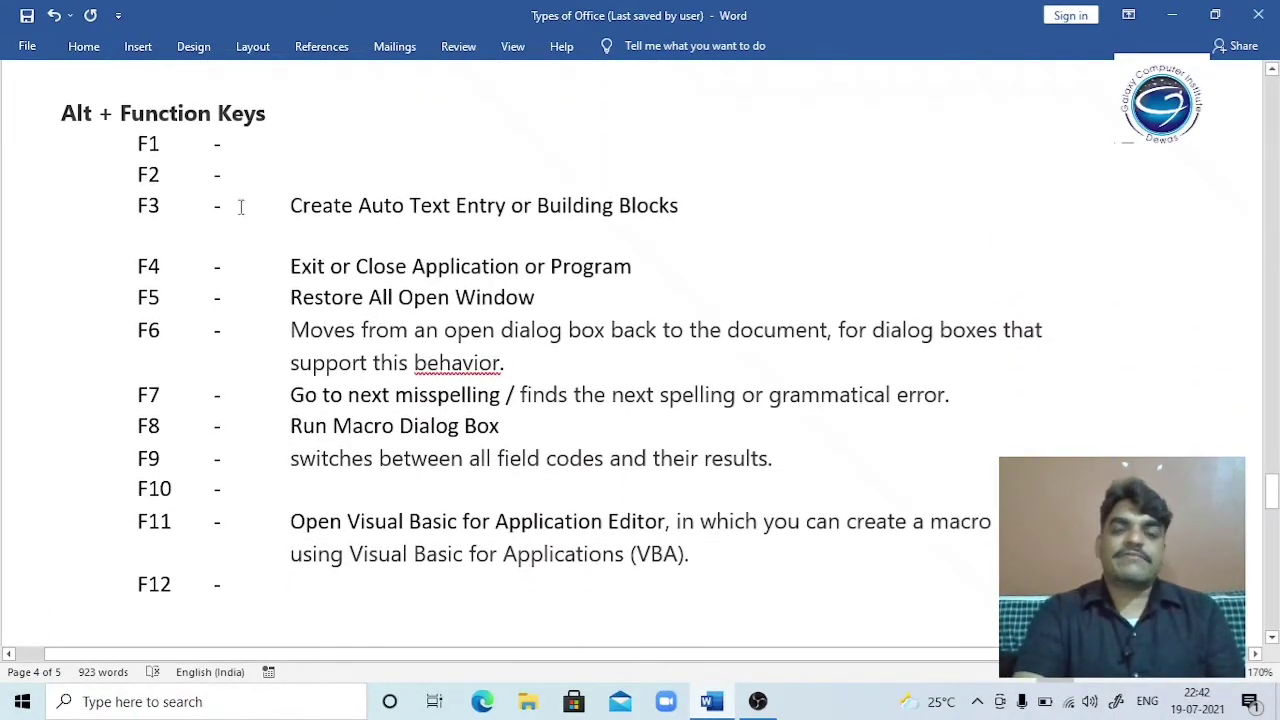
pyautogui.click(291, 205)
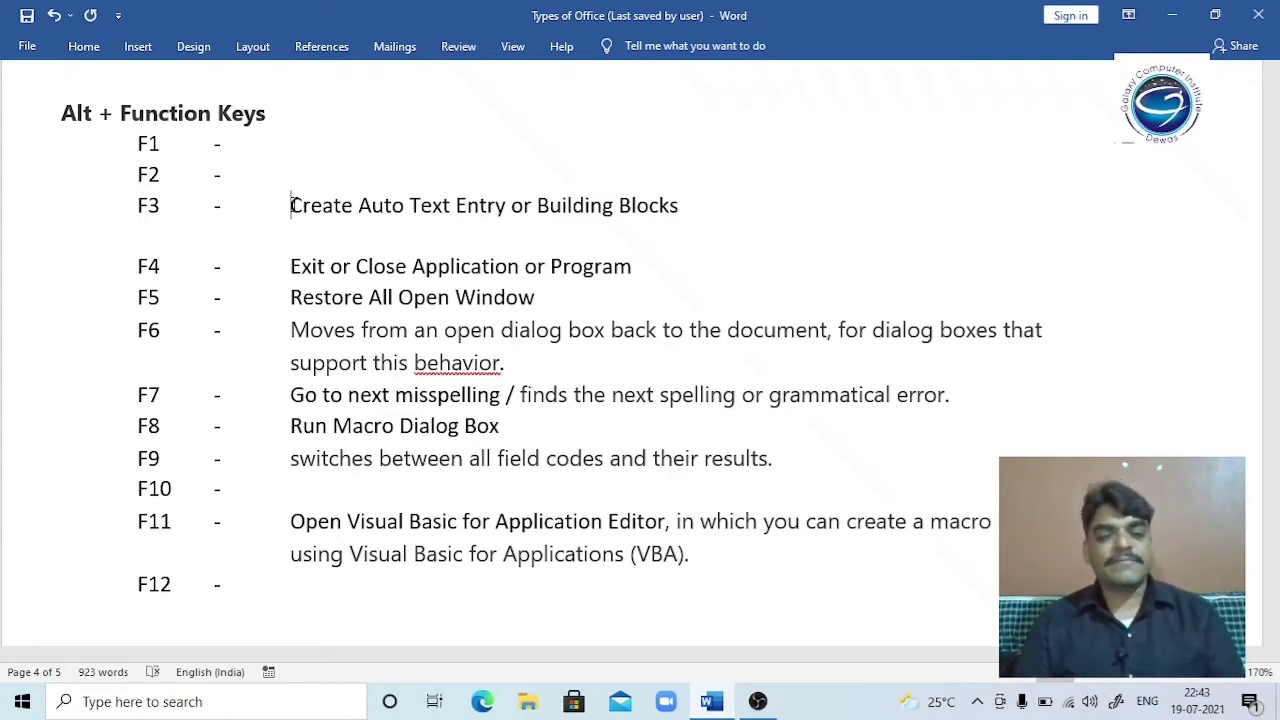
pyautogui.hotkey('alt', 'F3')
pyautogui.press('super+e')
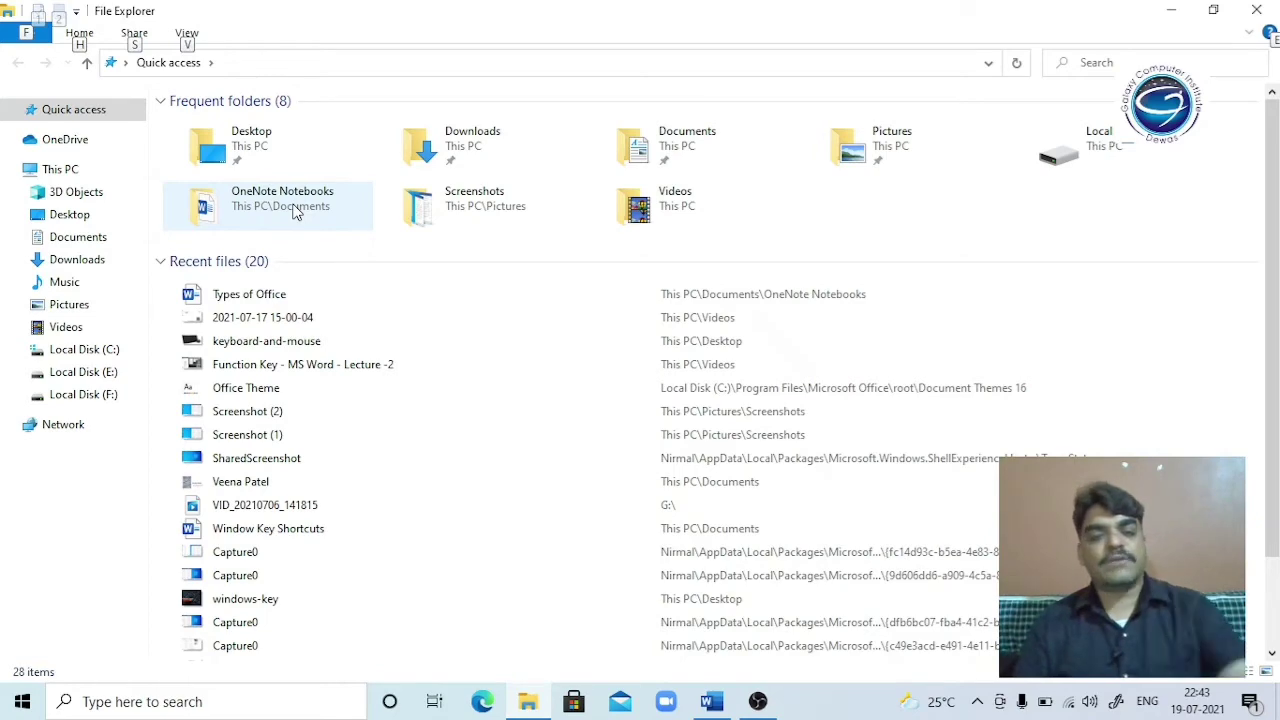
pyautogui.press('alt')
pyautogui.press('alt')
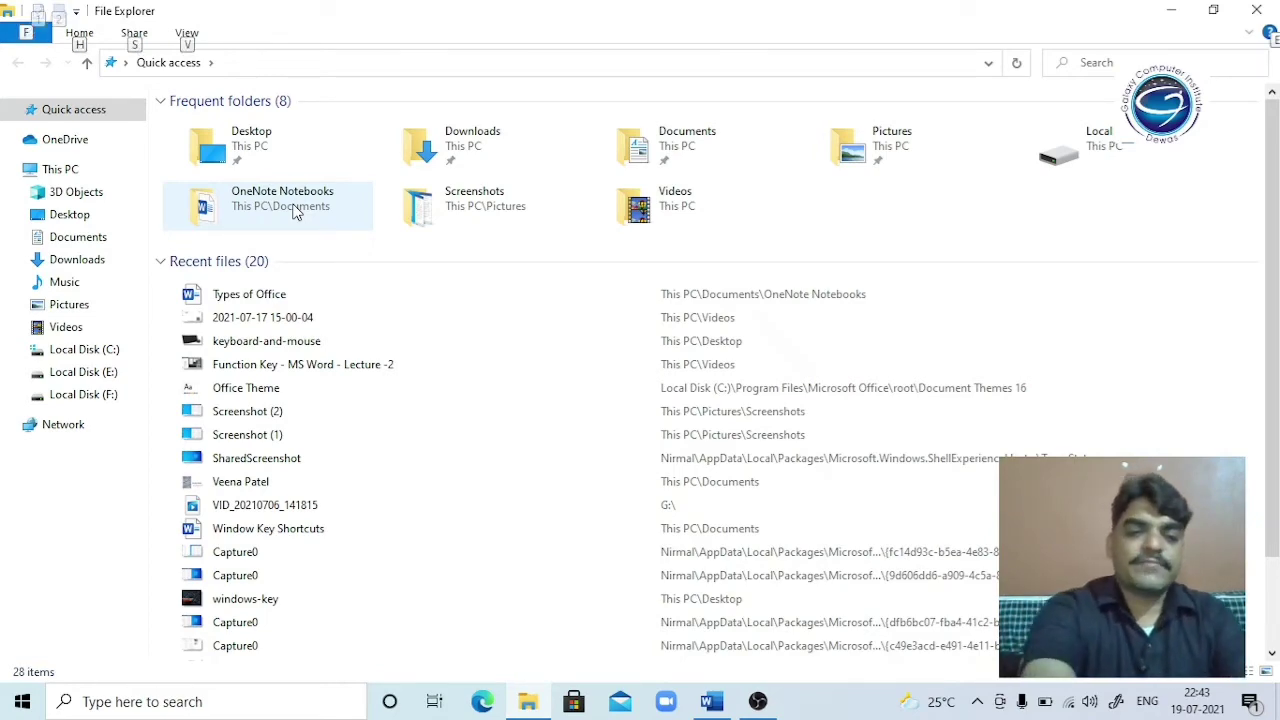
pyautogui.hotkey('alt', 'Tab')
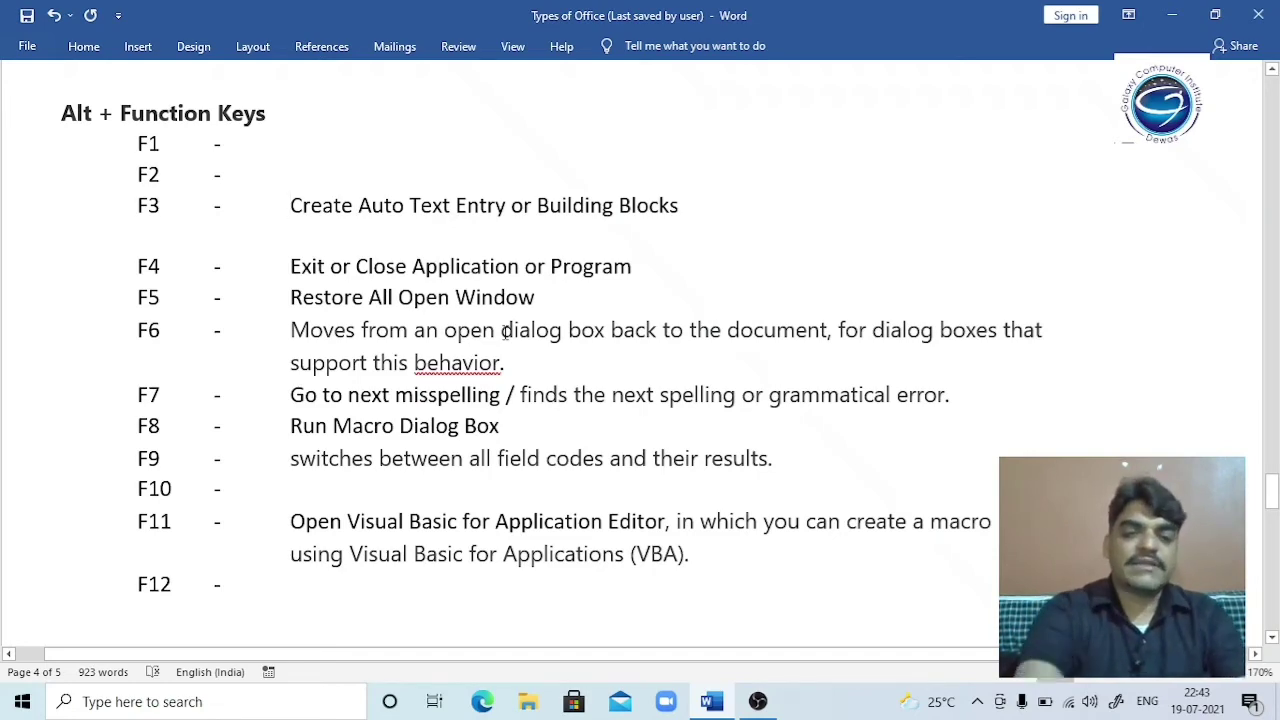
# - Toggle the Word window between restored and maximized using Alt+F5, Alt+F10 and Windows+Up/Down
pyautogui.press('alt')
pyautogui.hotkey('alt', 'F5')
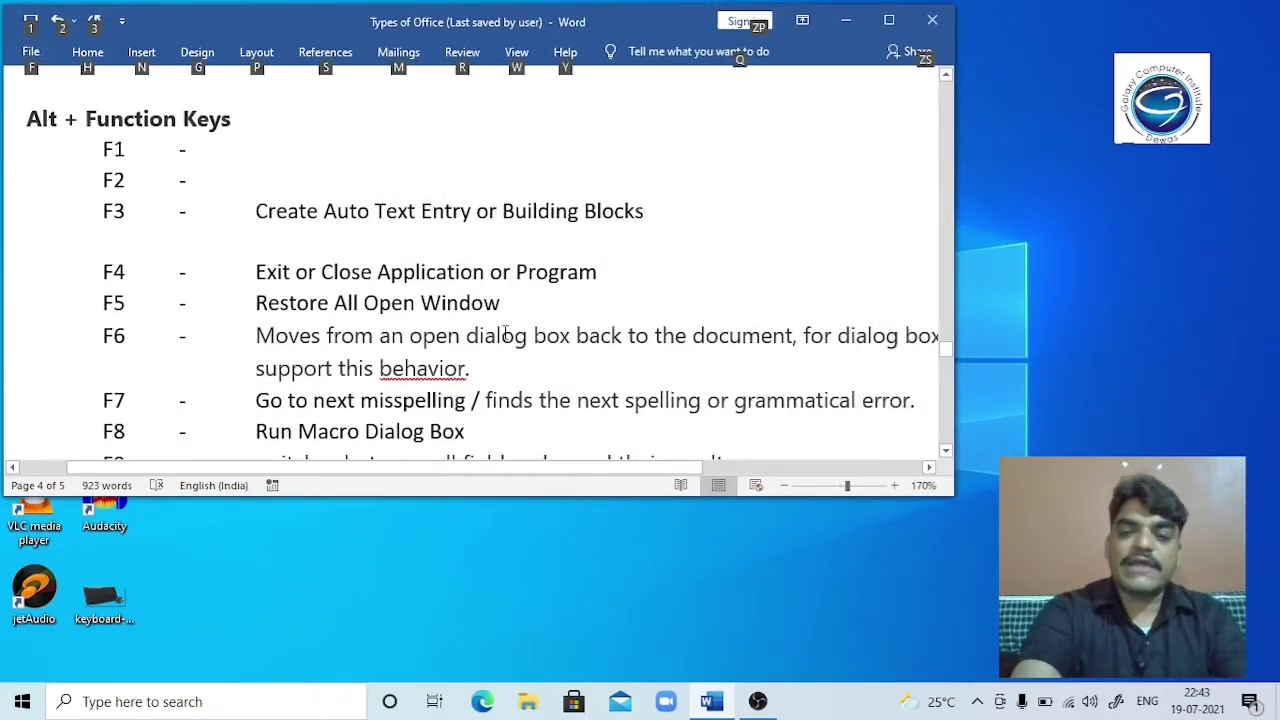
pyautogui.hotkey('alt', 'F10')
pyautogui.hotkey('alt', 'F10')
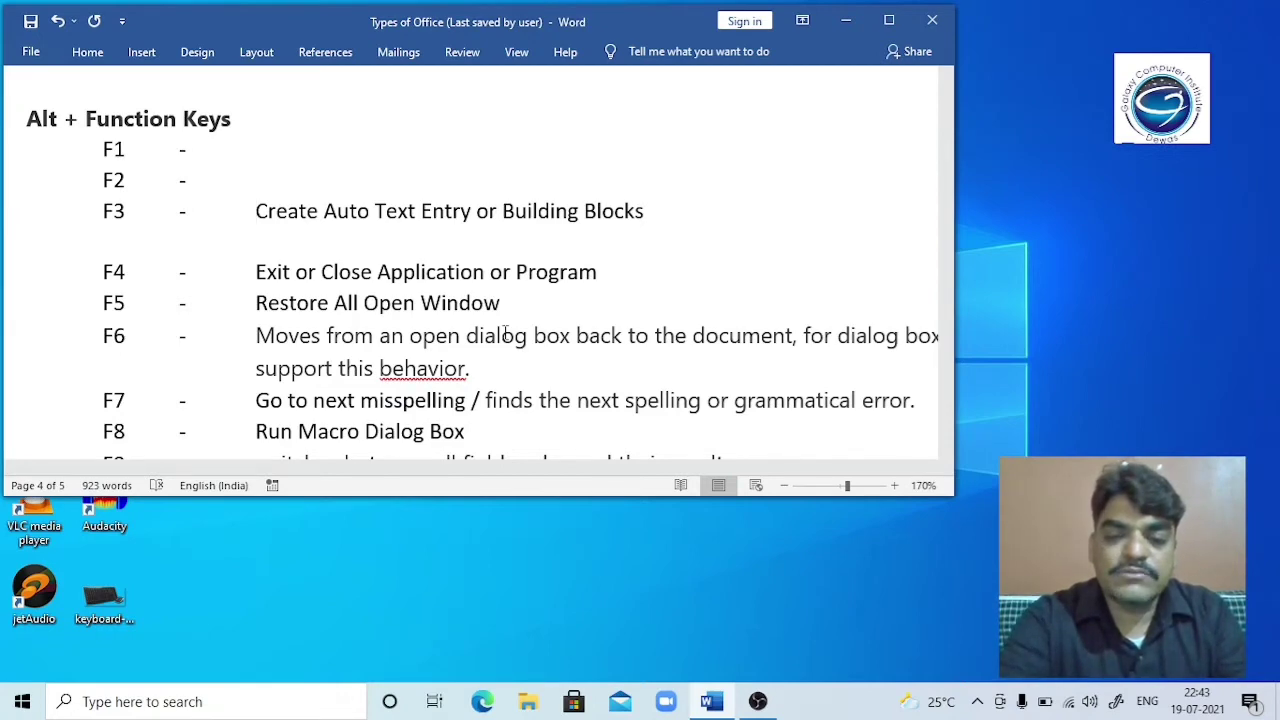
pyautogui.press('super+Up')
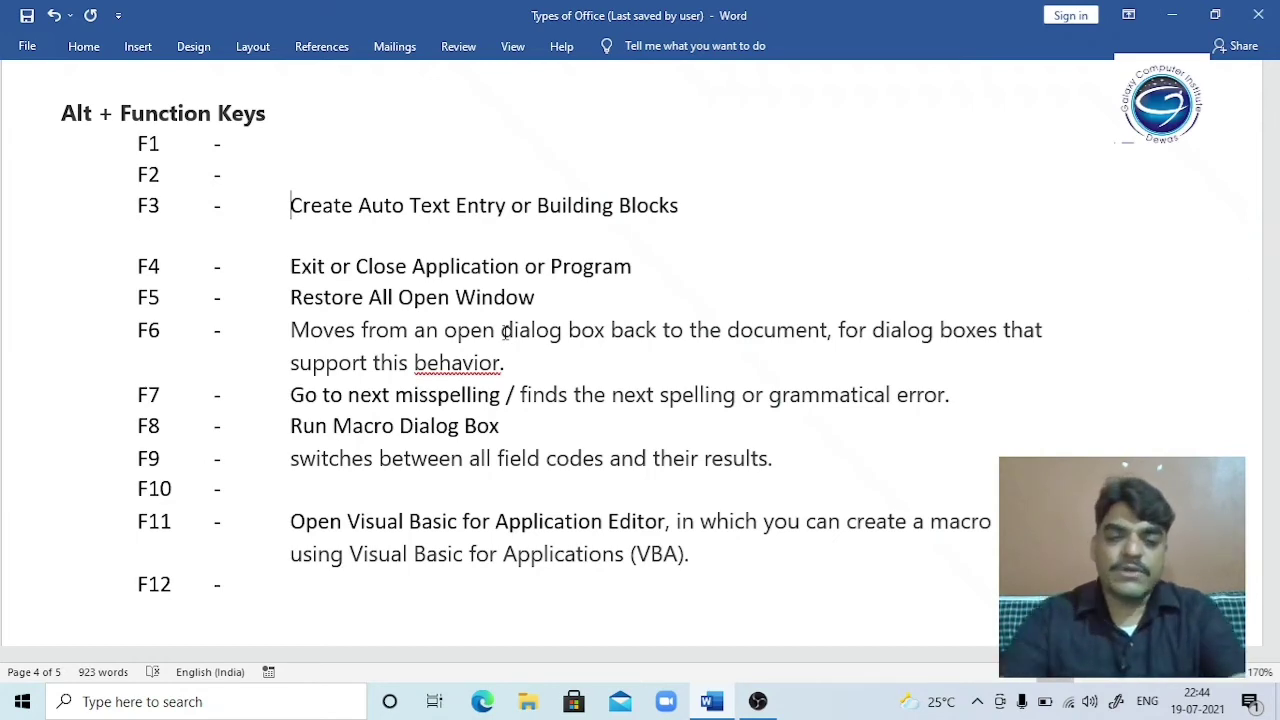
pyautogui.press('super+Down')
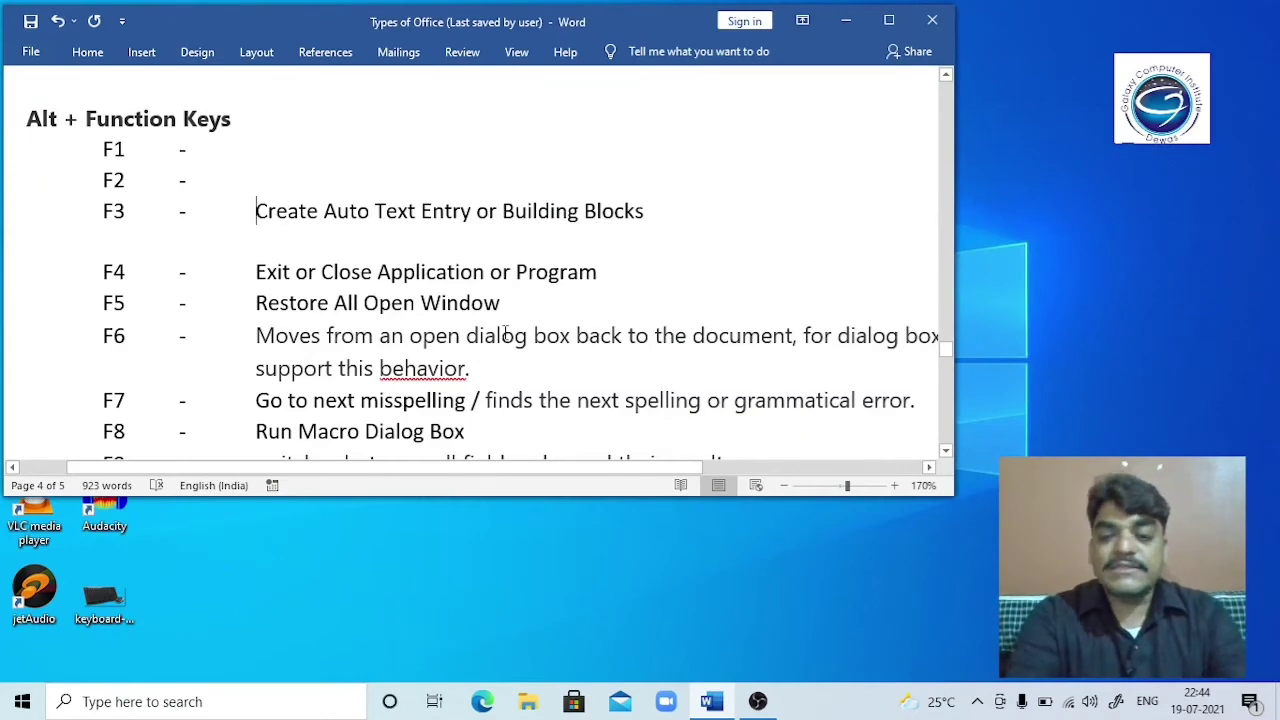
pyautogui.hotkey('alt', 'F10')
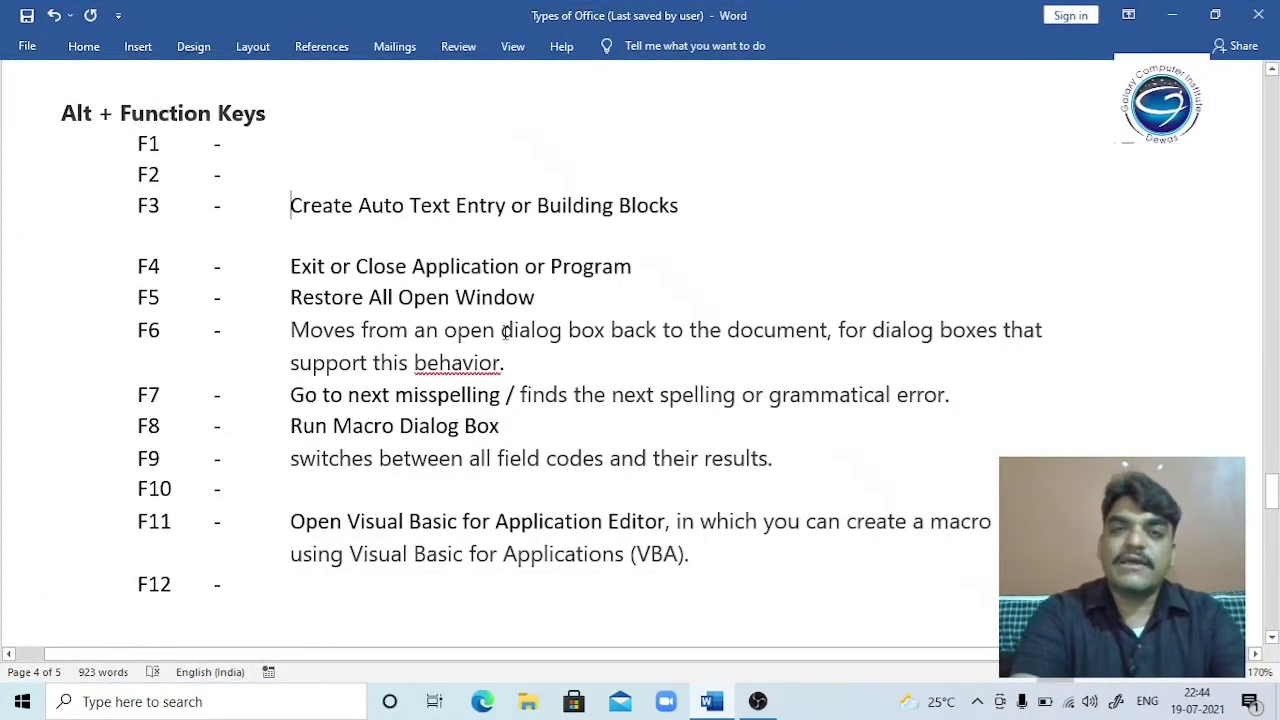
pyautogui.hotkey('alt', 'F5')
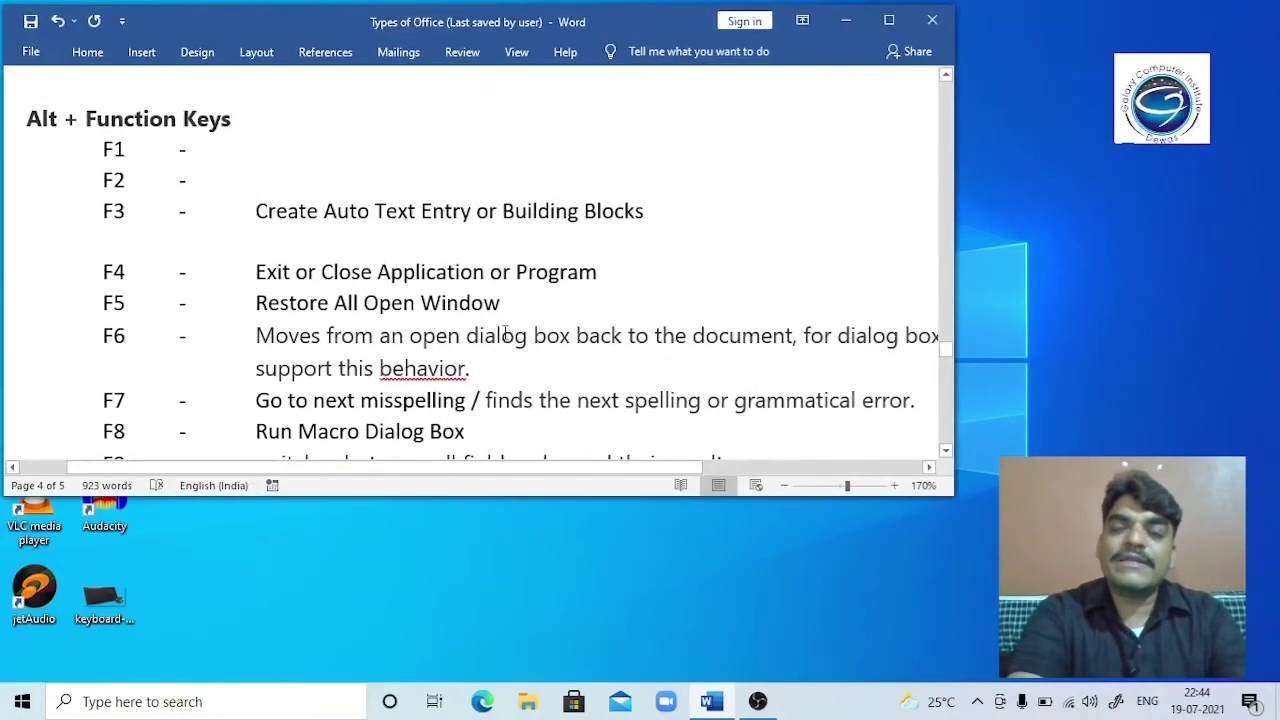
pyautogui.hotkey('alt', 'F10')
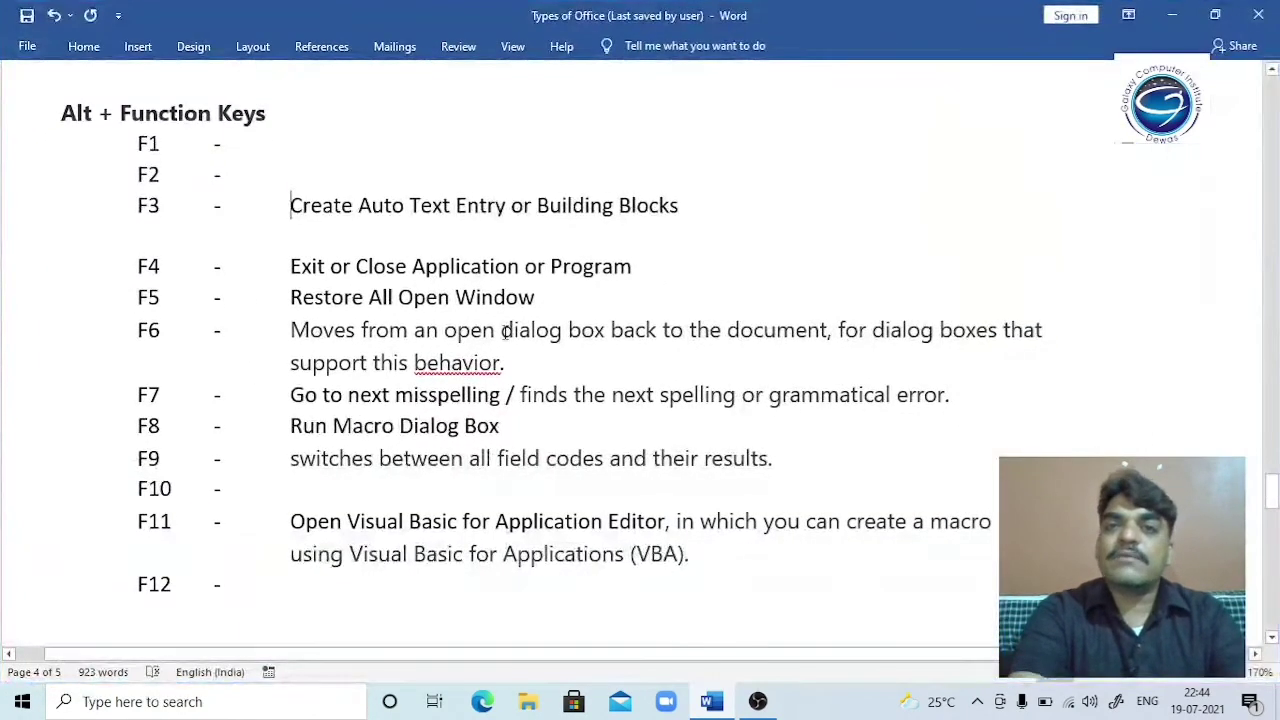
pyautogui.hotkey('alt', 'F5')
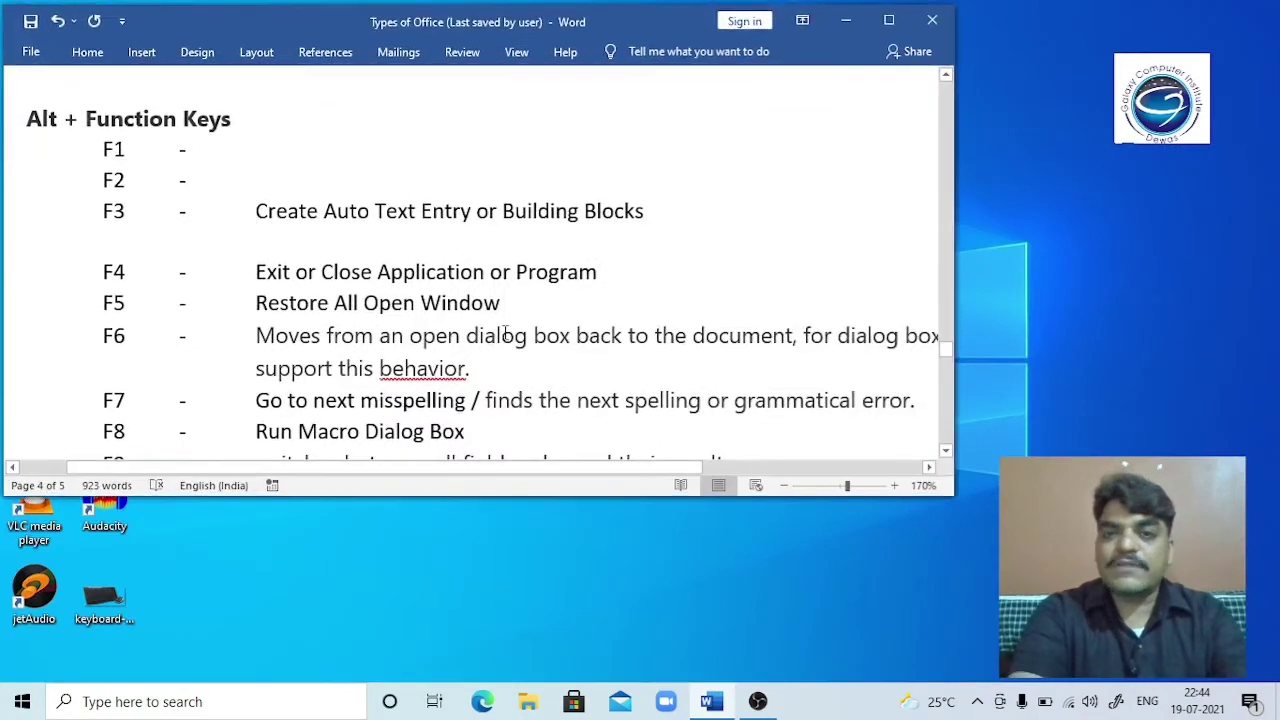
pyautogui.hotkey('alt', 'F10')
pyautogui.hotkey('alt', 'F5')
pyautogui.hotkey('alt', 'F10')
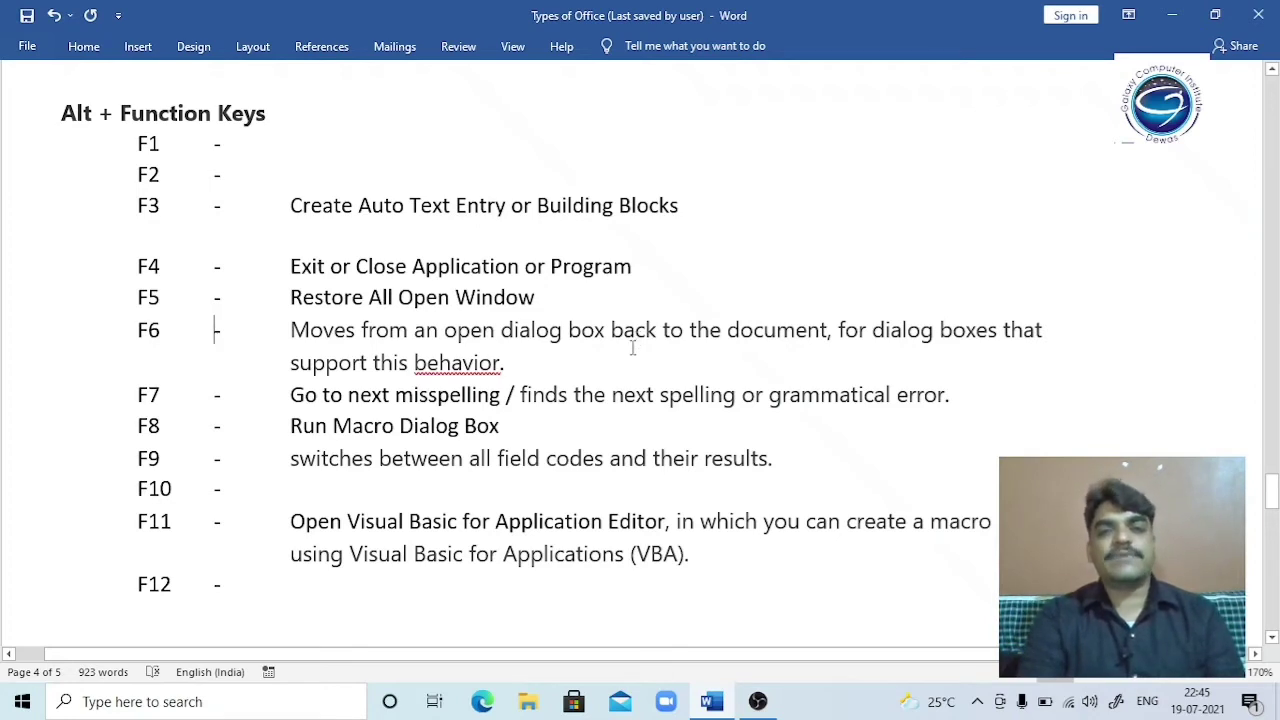
pyautogui.click(537, 366)
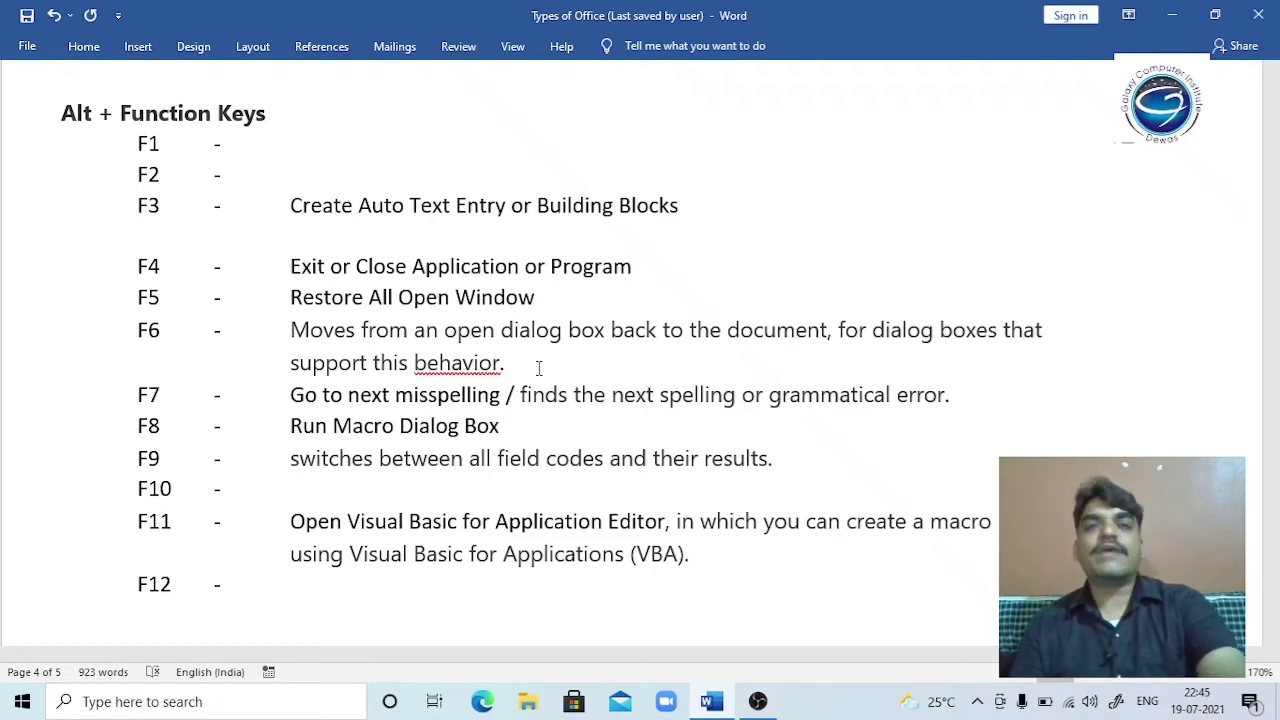
# - Open the Navigation search pane with Ctrl+F, then close it
pyautogui.hotkey('ctrl', 'f')
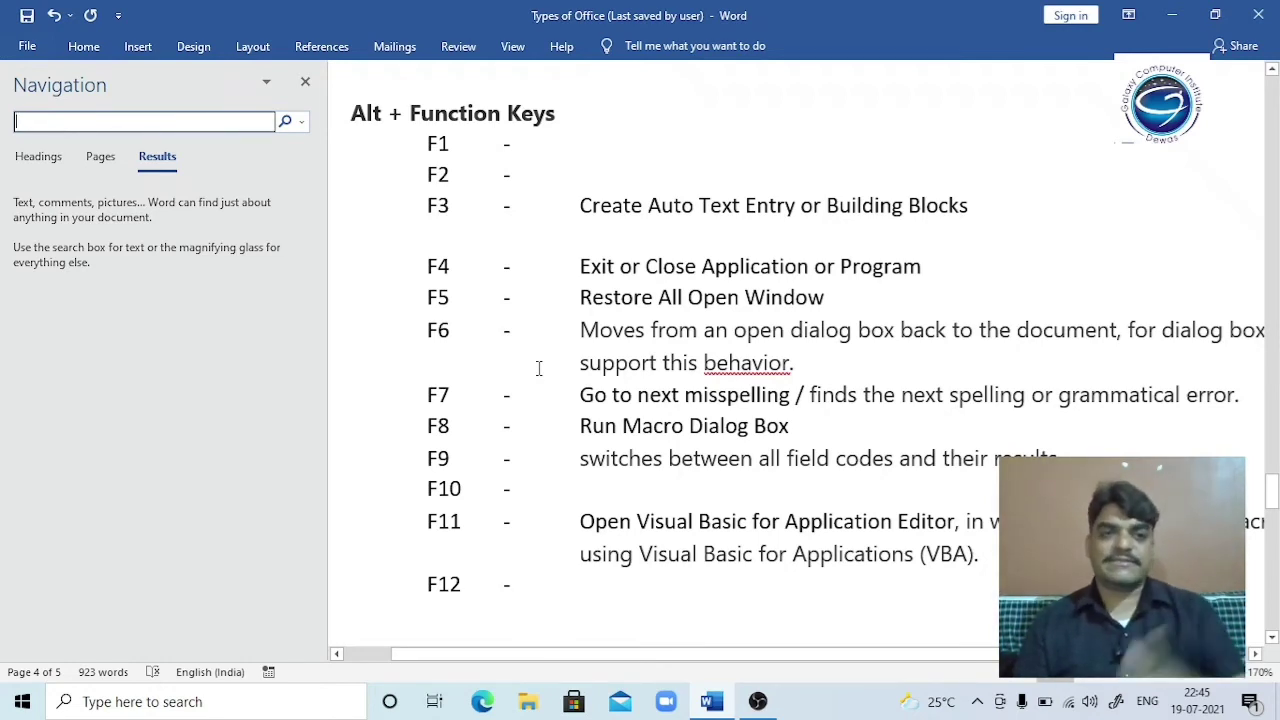
pyautogui.press('Escape')
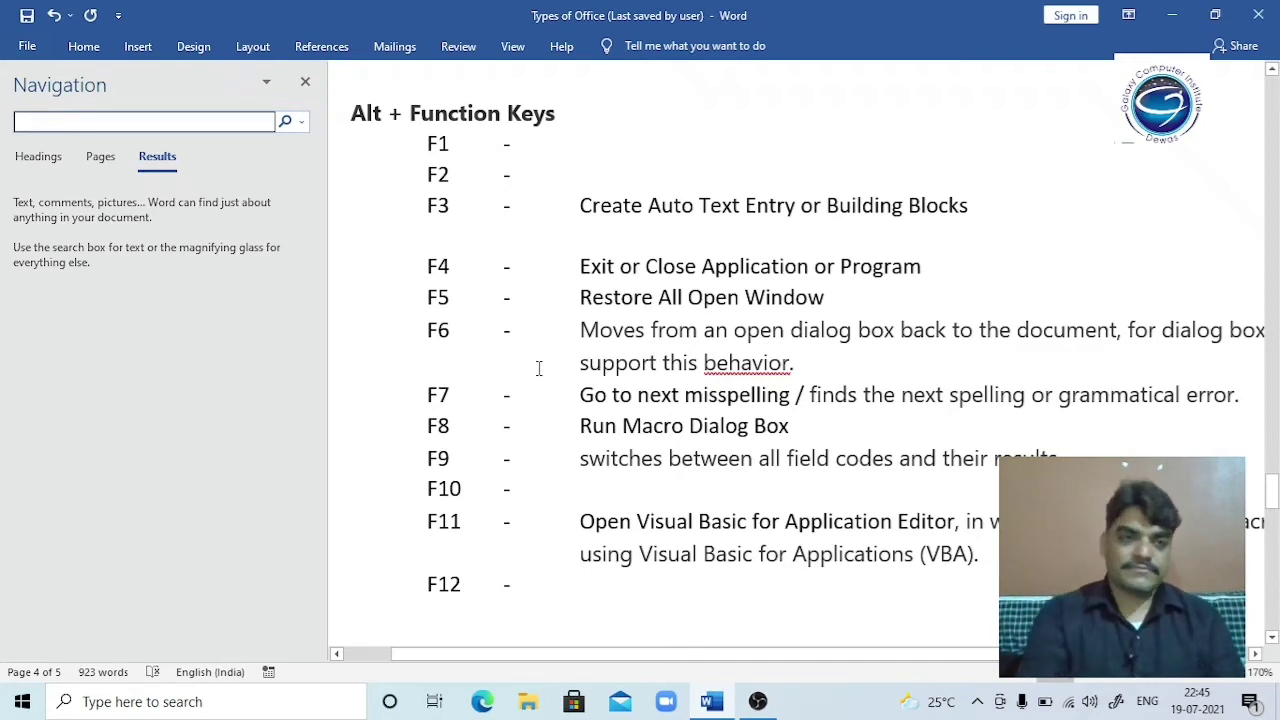
pyautogui.click(305, 83)
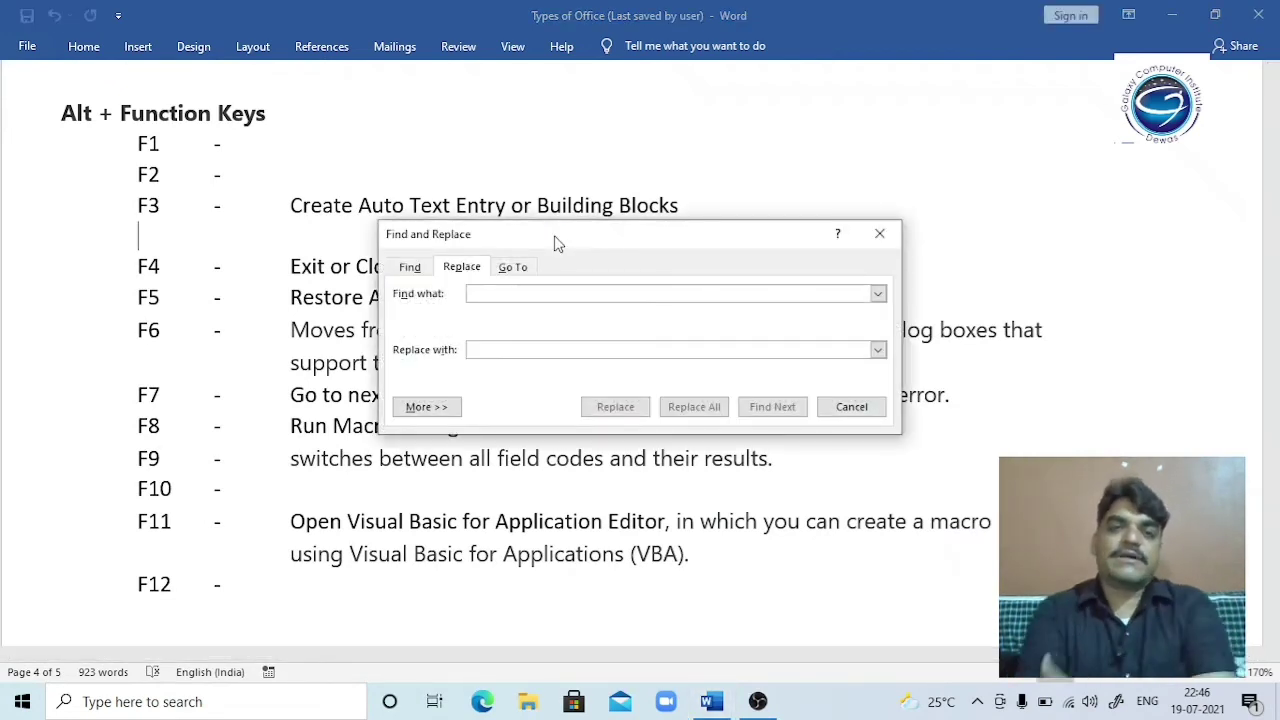
# - Look through the Find, Replace and Go To tabs, then close the Find and Replace dialog
pyautogui.click(418, 270)
pyautogui.click(452, 271)
pyautogui.click(507, 276)
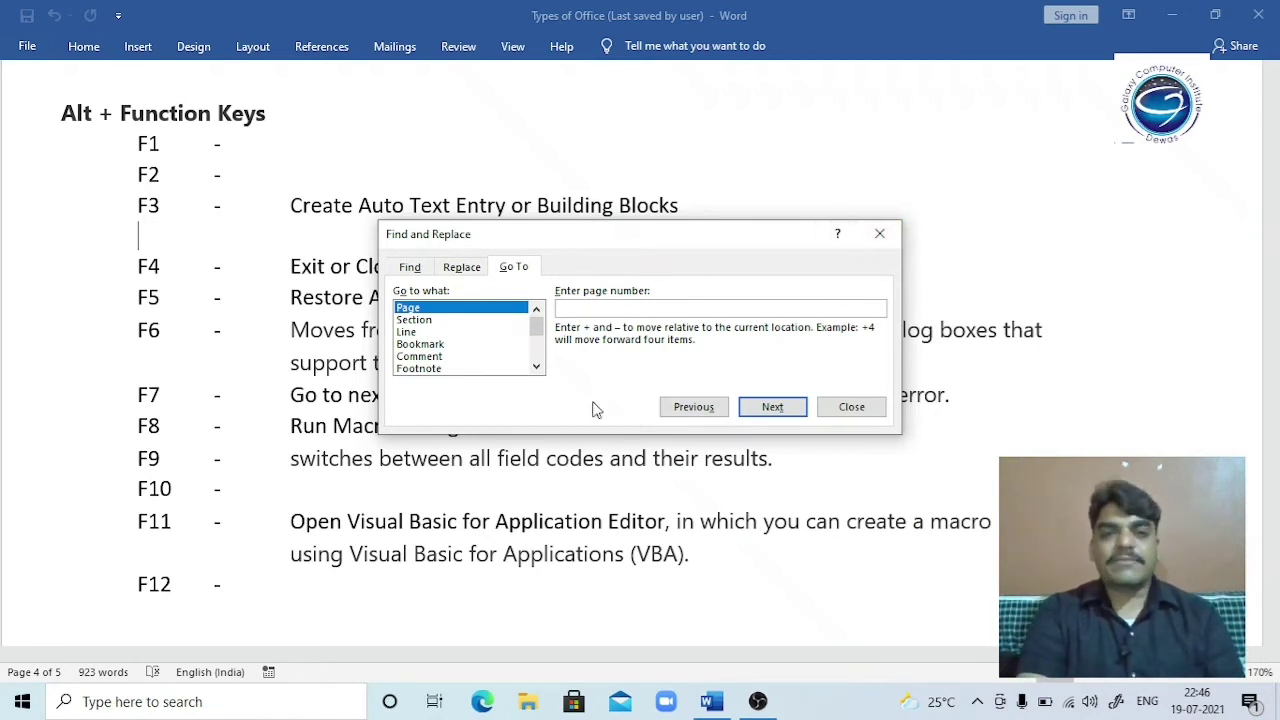
pyautogui.click(417, 276)
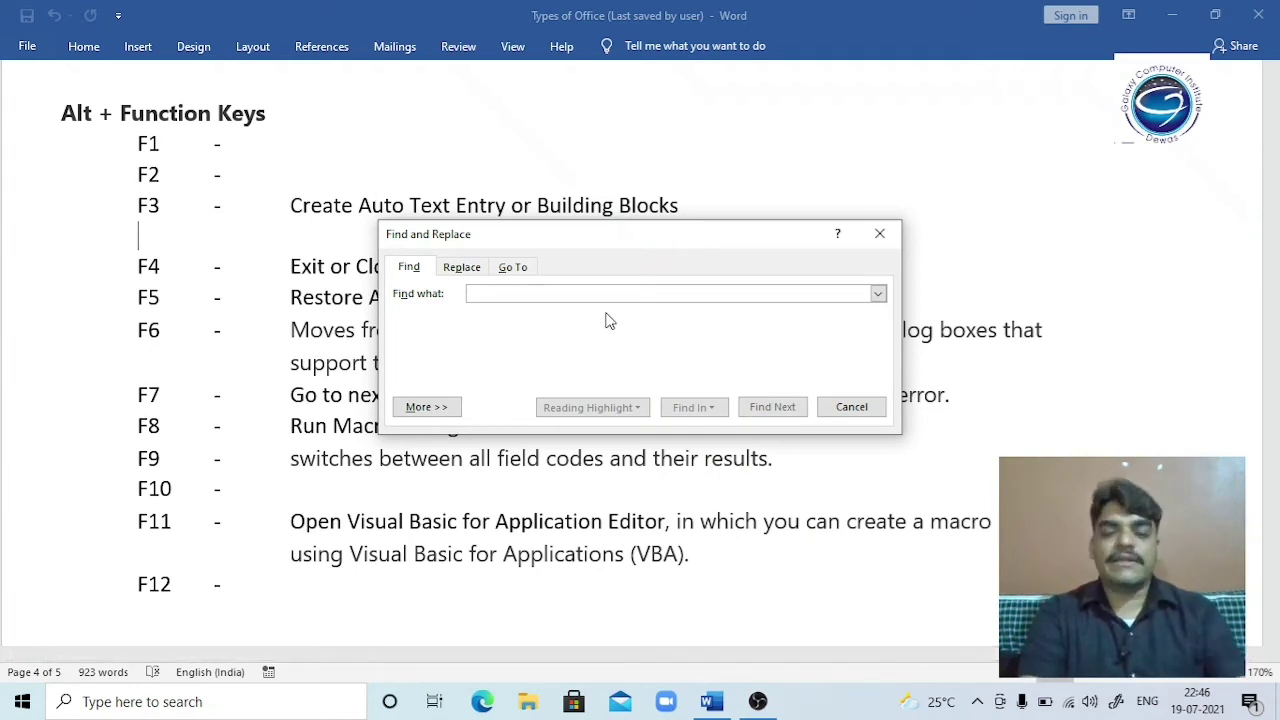
pyautogui.click(880, 234)
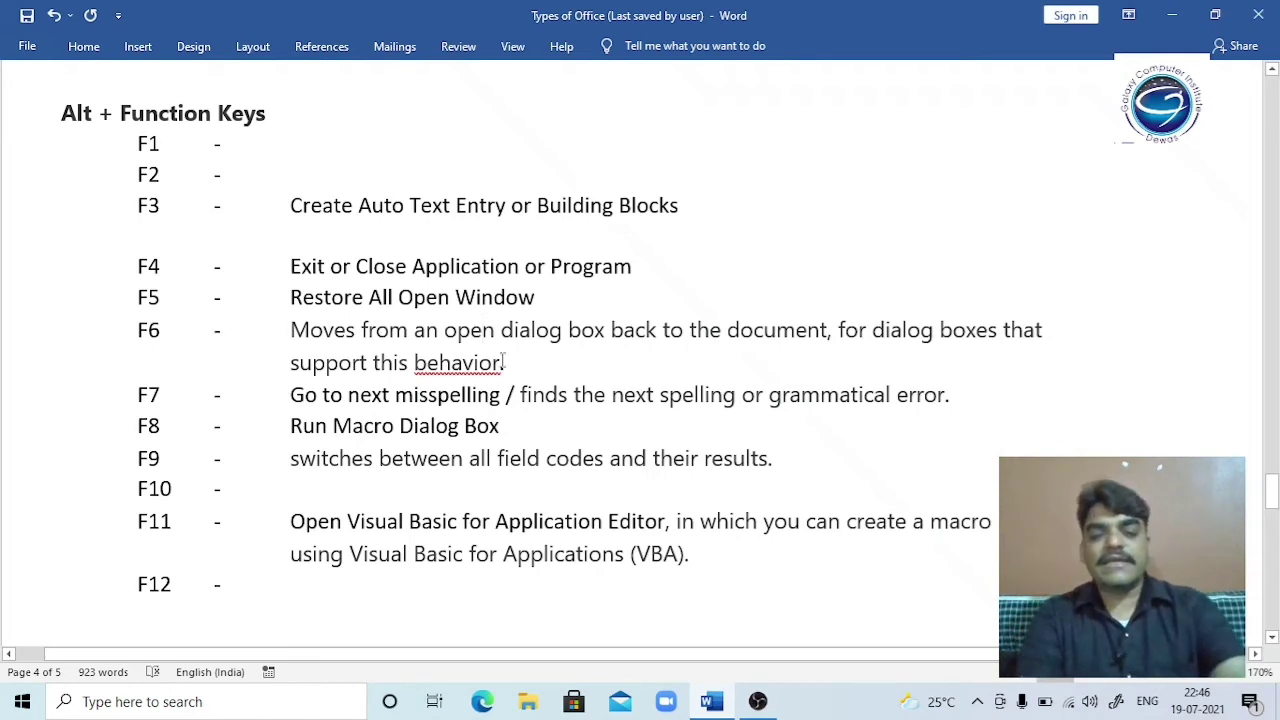
pyautogui.hotkey('ctrl', 'h')
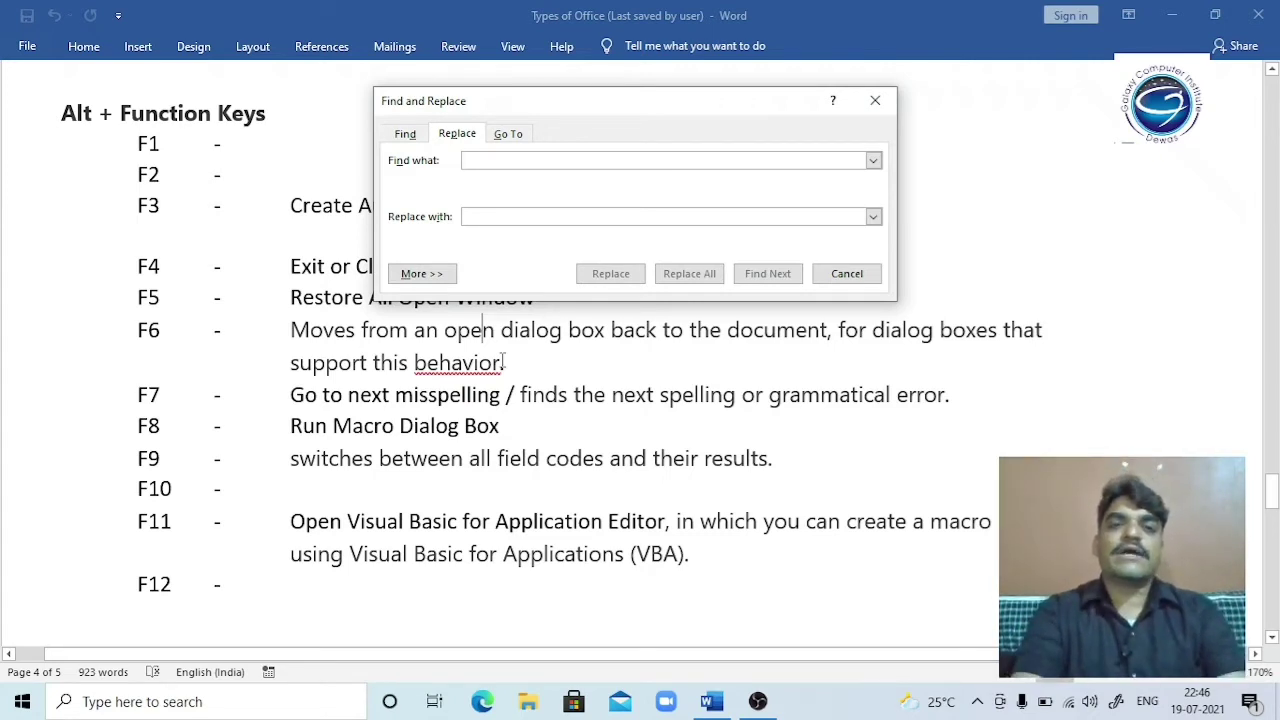
pyautogui.click(448, 332)
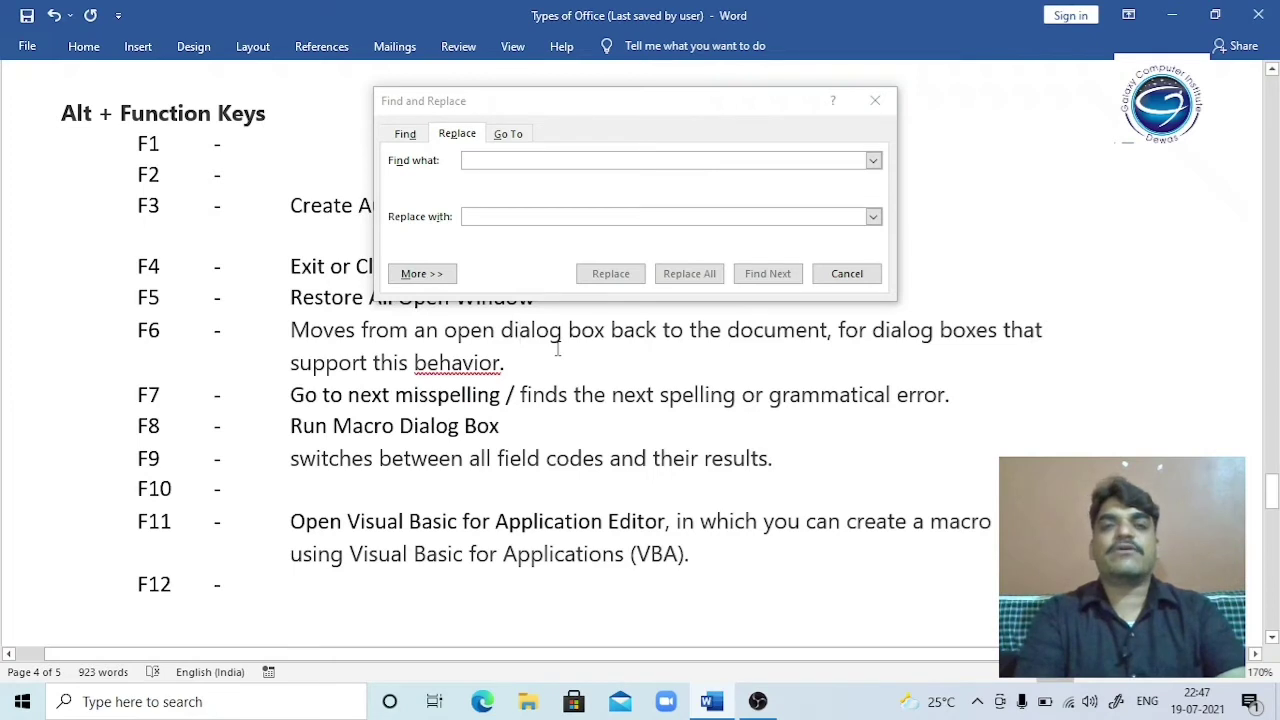
pyautogui.write('gdfgdfg')
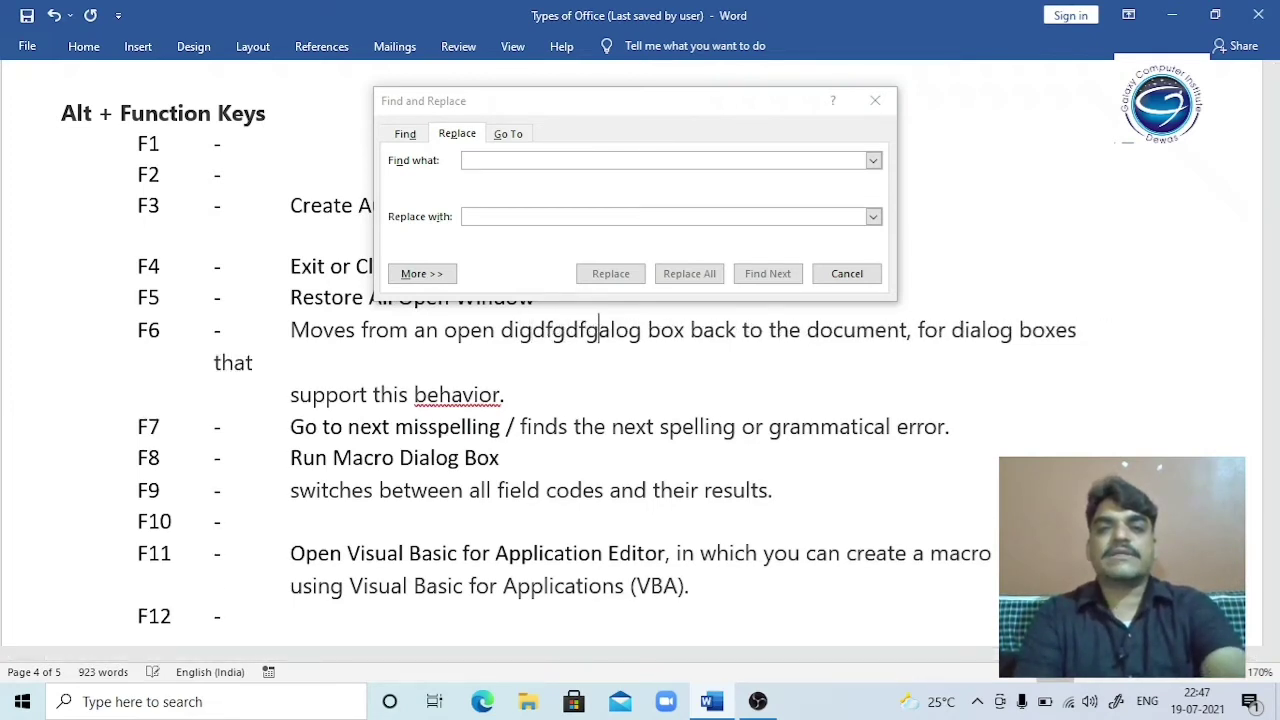
pyautogui.write('dfg')
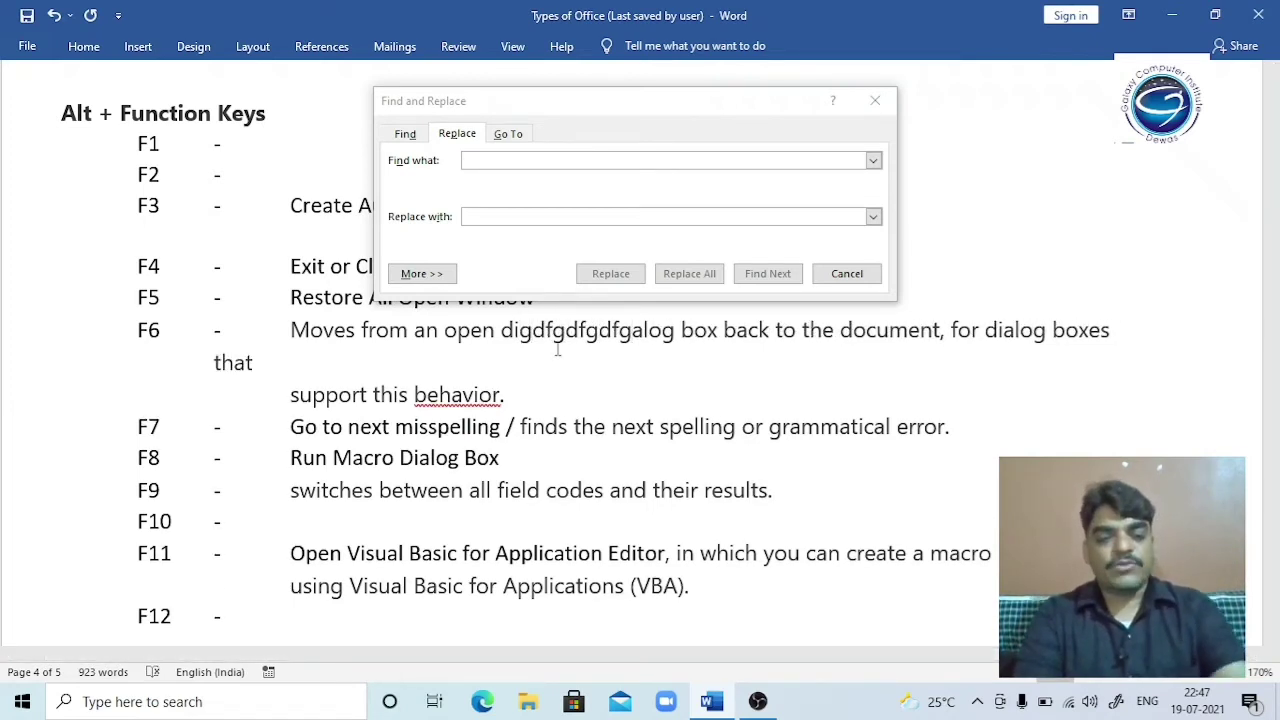
pyautogui.hotkey('ctrl', 'z')
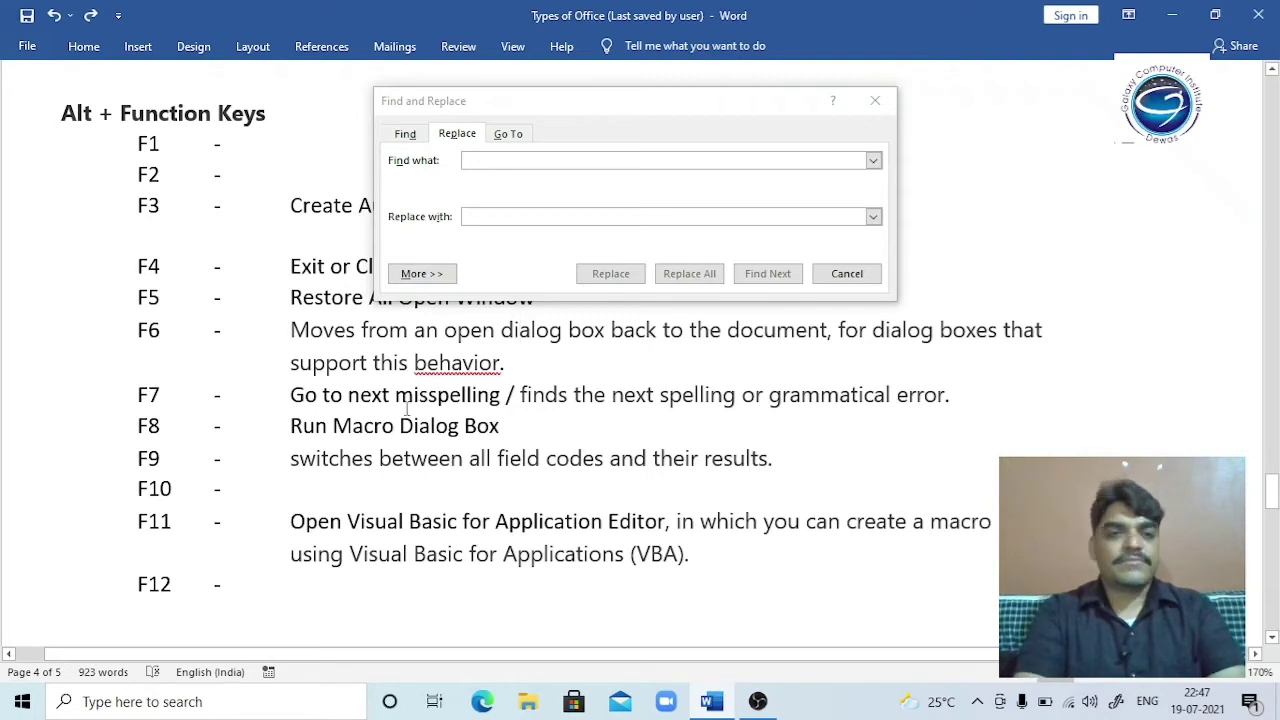
pyautogui.click(846, 274)
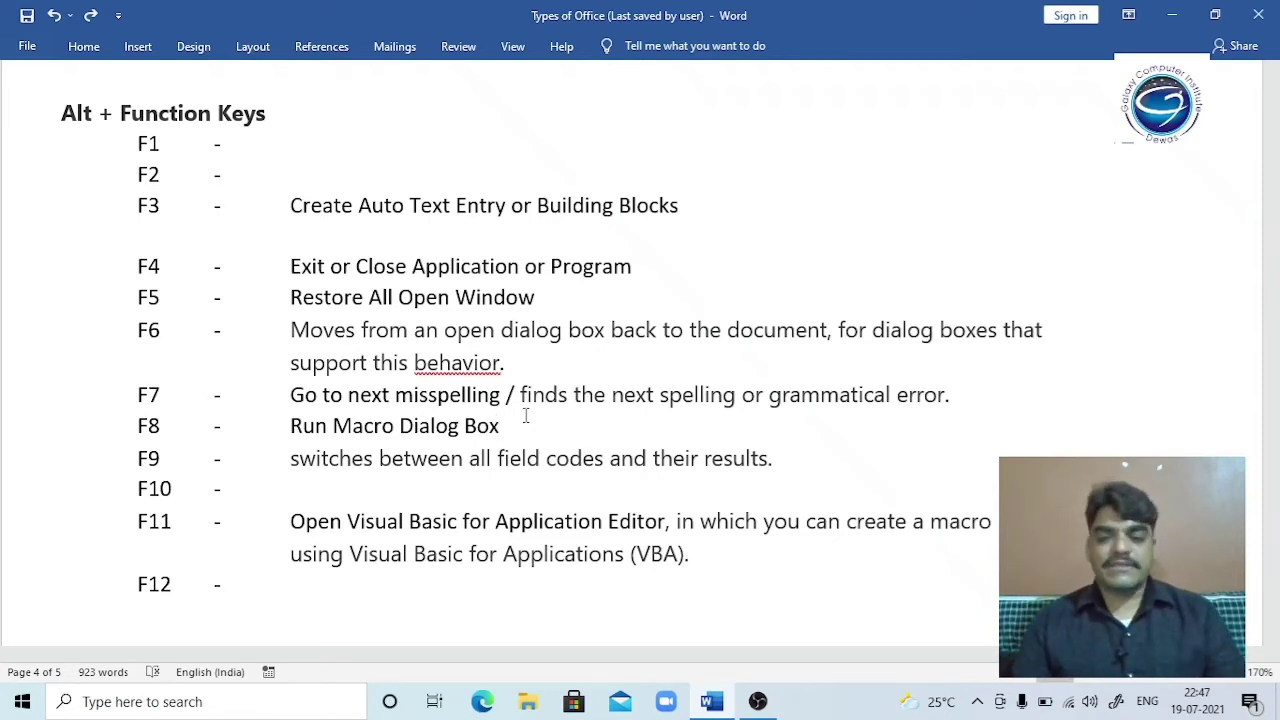
# - Start a new blank document and type the institute's name and address on two lines
pyautogui.hotkey('ctrl', 'n')
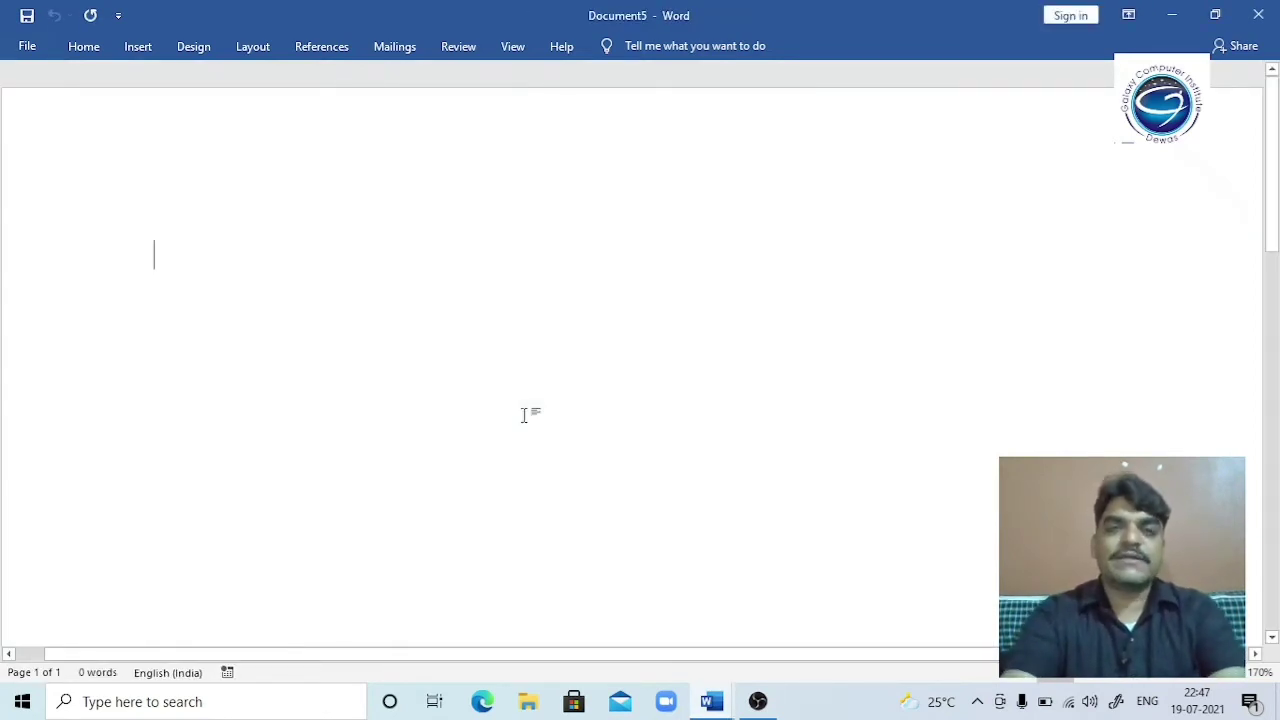
pyautogui.write('galaxy')
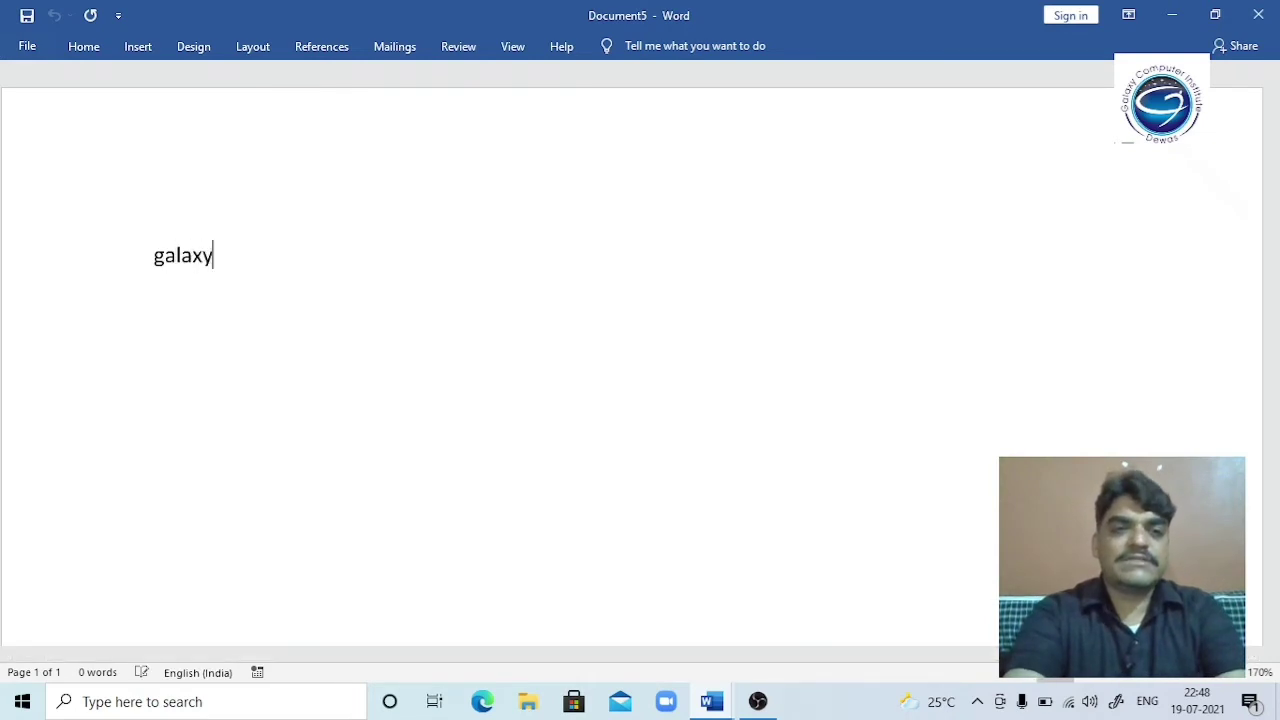
pyautogui.write(' computer instiute,')
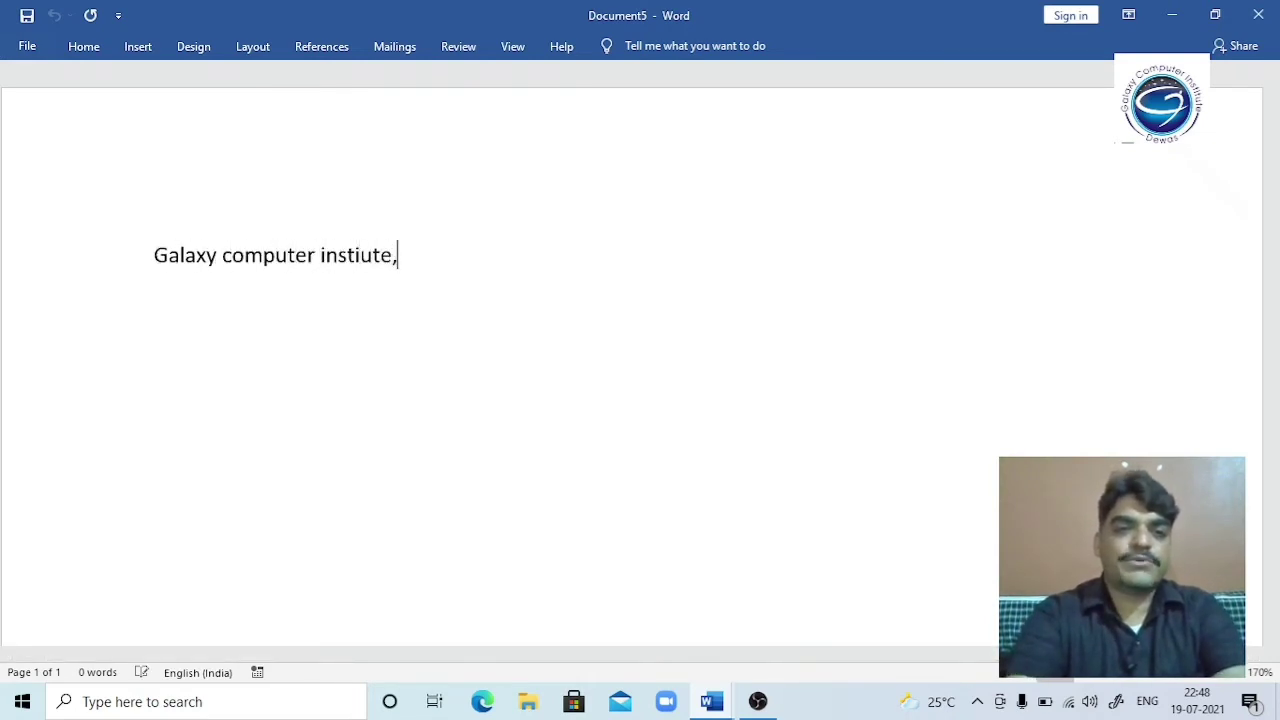
pyautogui.press('BackSpace')
pyautogui.press('BackSpace')
pyautogui.press('BackSpace')
pyautogui.press('BackSpace')
pyautogui.write('tute, dewas')
pyautogui.press('Return')
pyautogui.write('32')
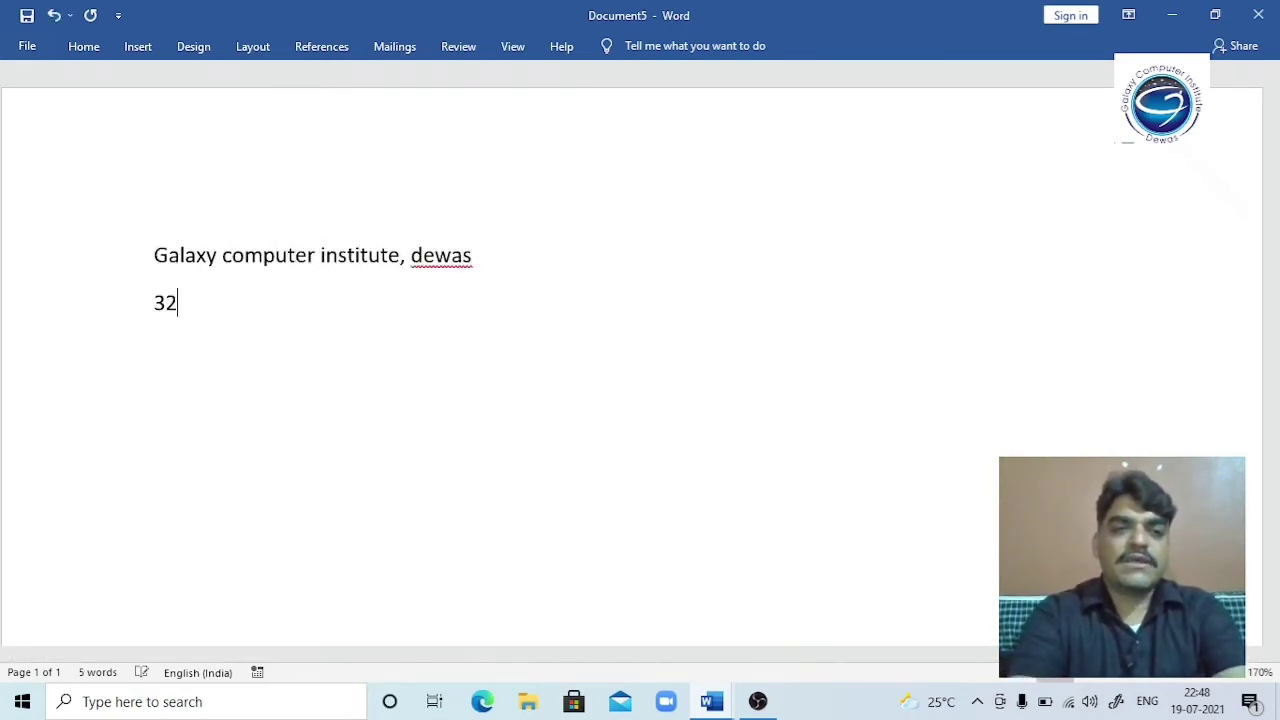
pyautogui.write(', moti bu ')
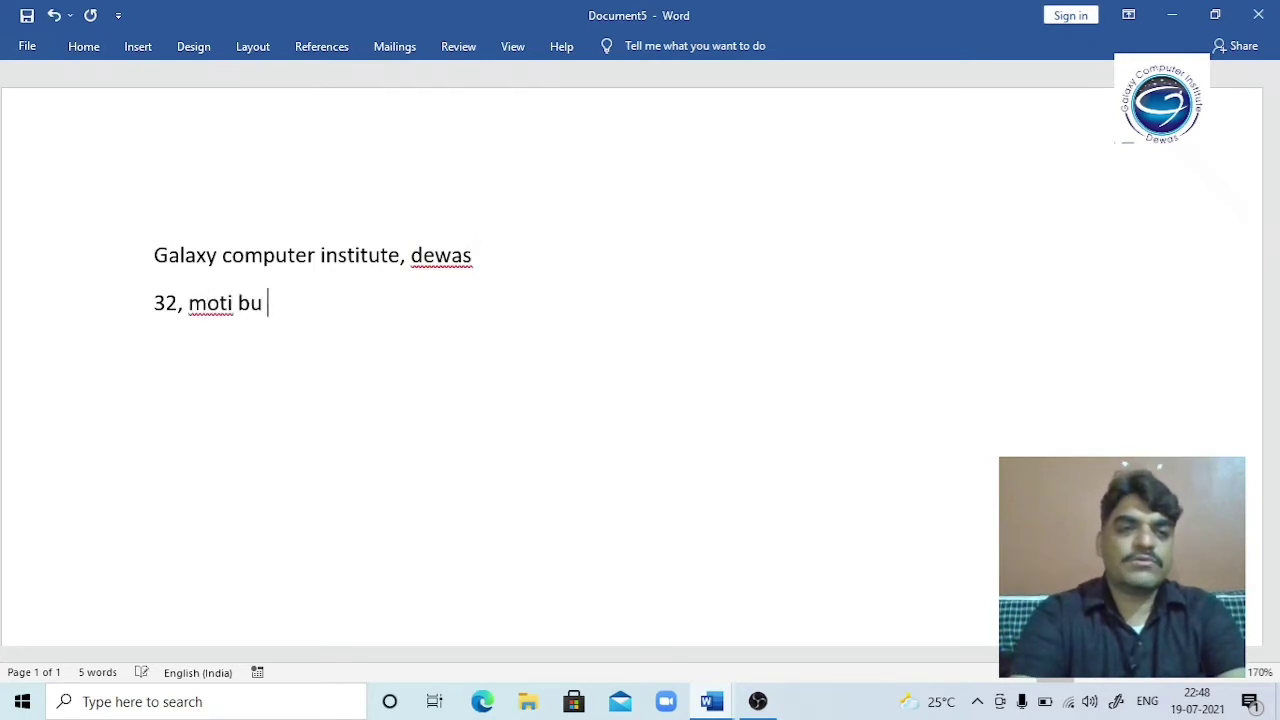
pyautogui.write('glwom ma')
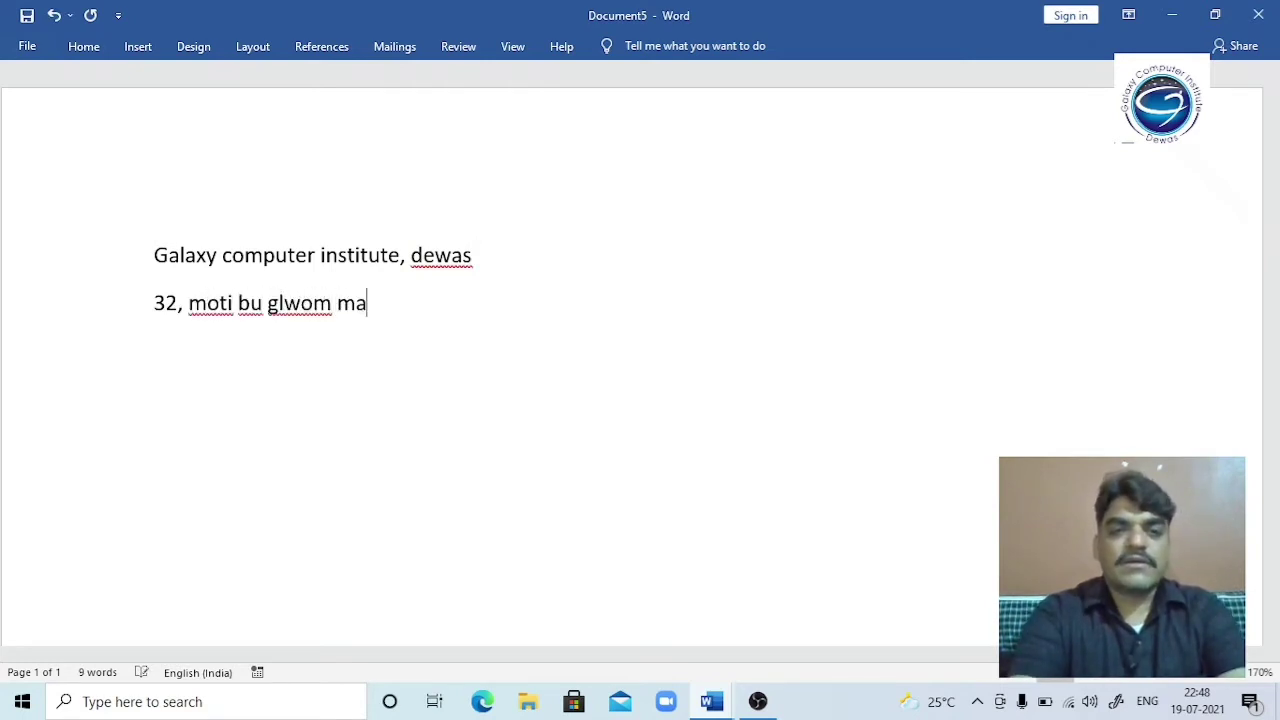
pyautogui.write('in road dewas')
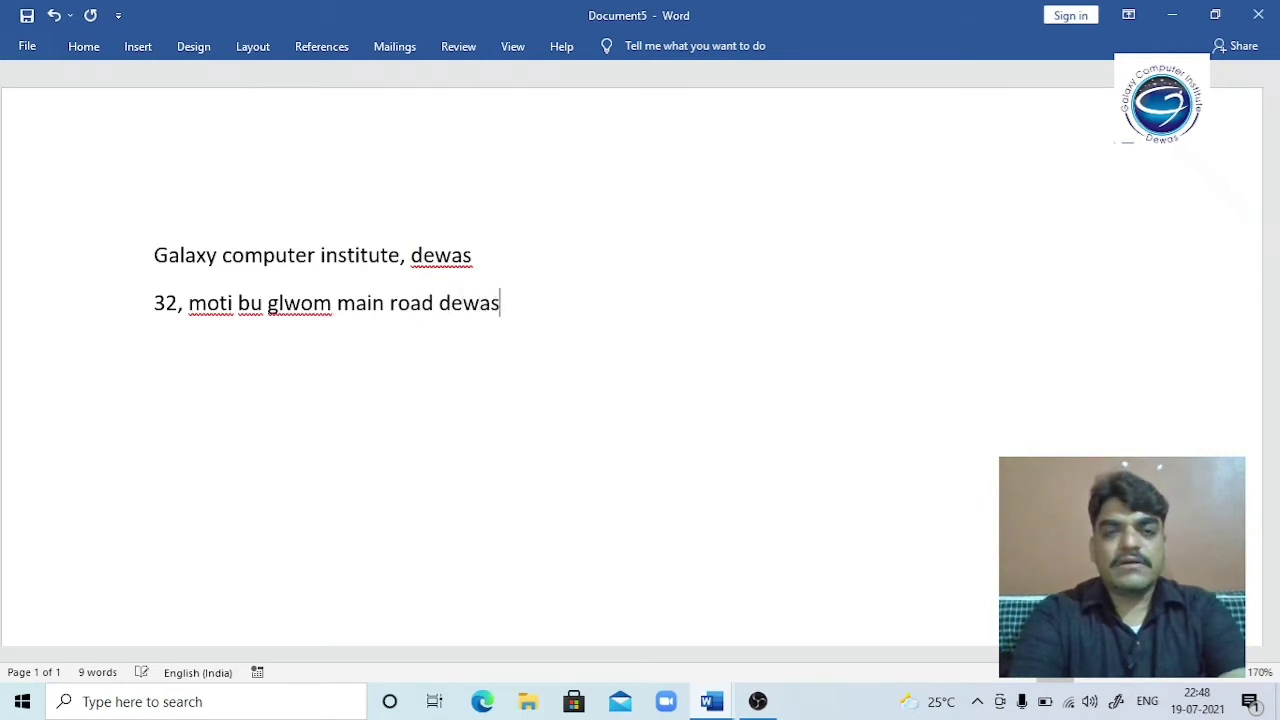
pyautogui.write('.')
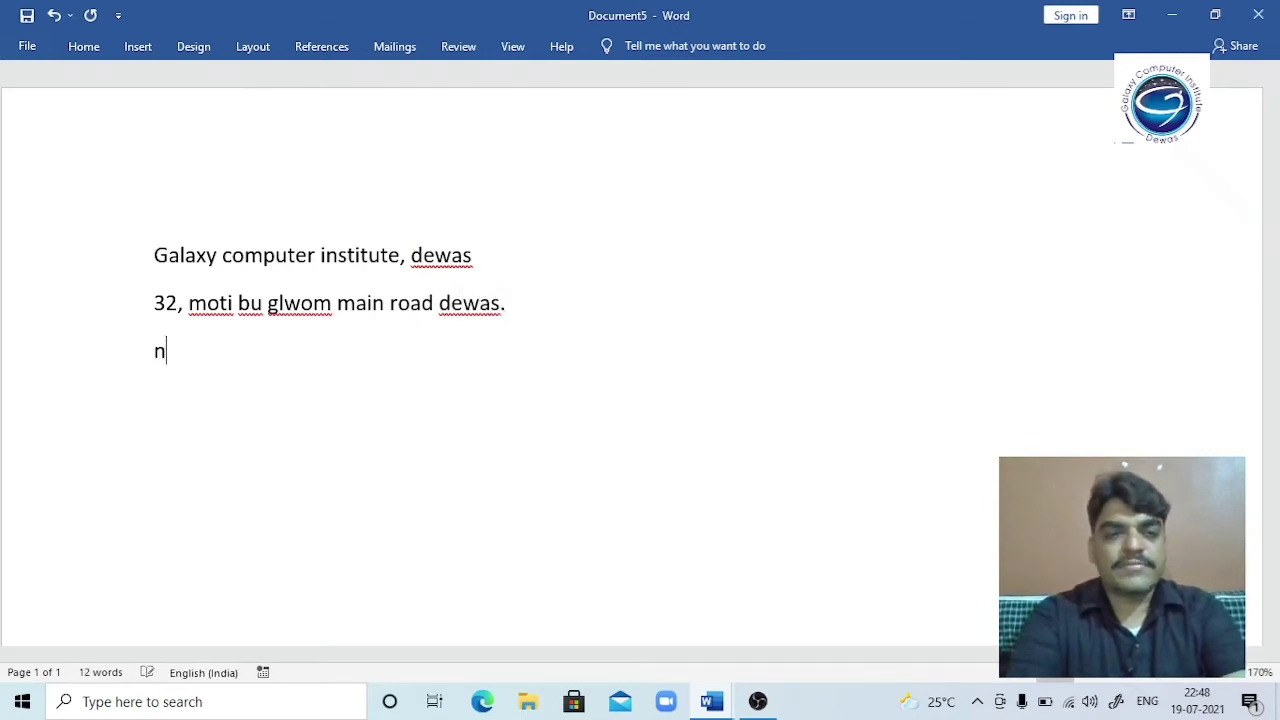
# - Add the lines Machine, Product and Invioin beneath the address
pyautogui.press('BackSpace')
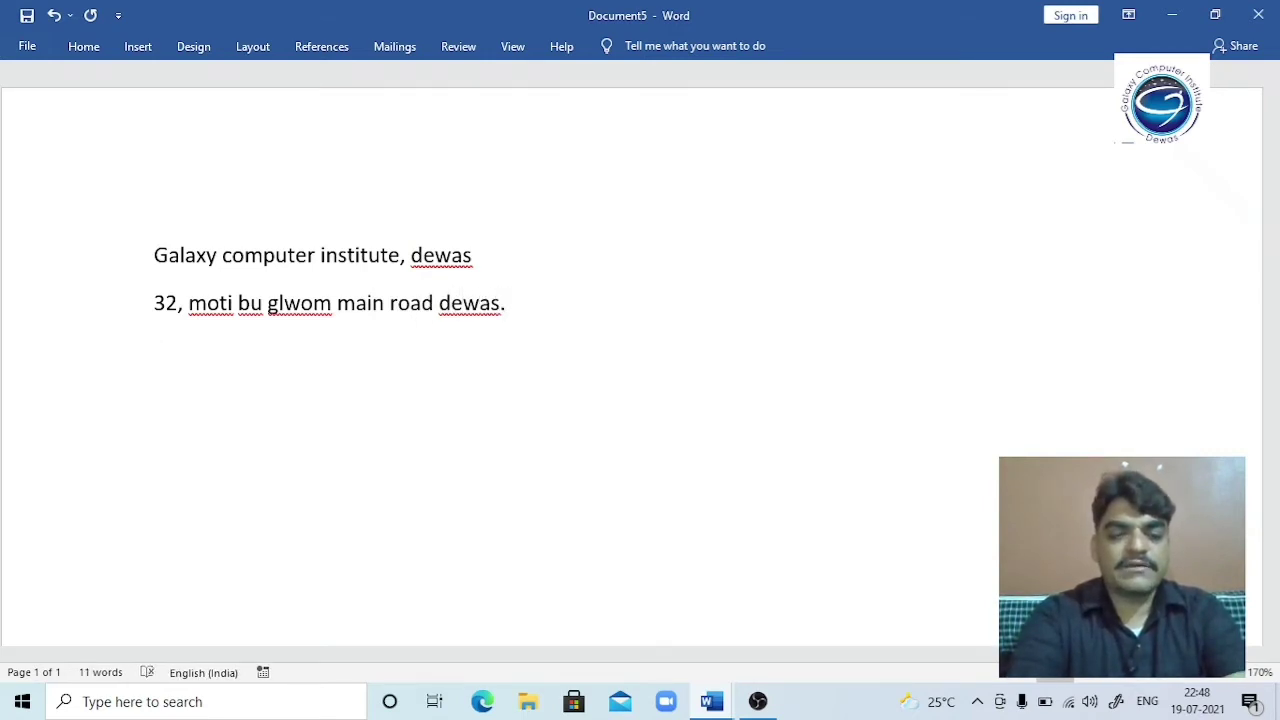
pyautogui.write('machine')
pyautogui.press('Return')
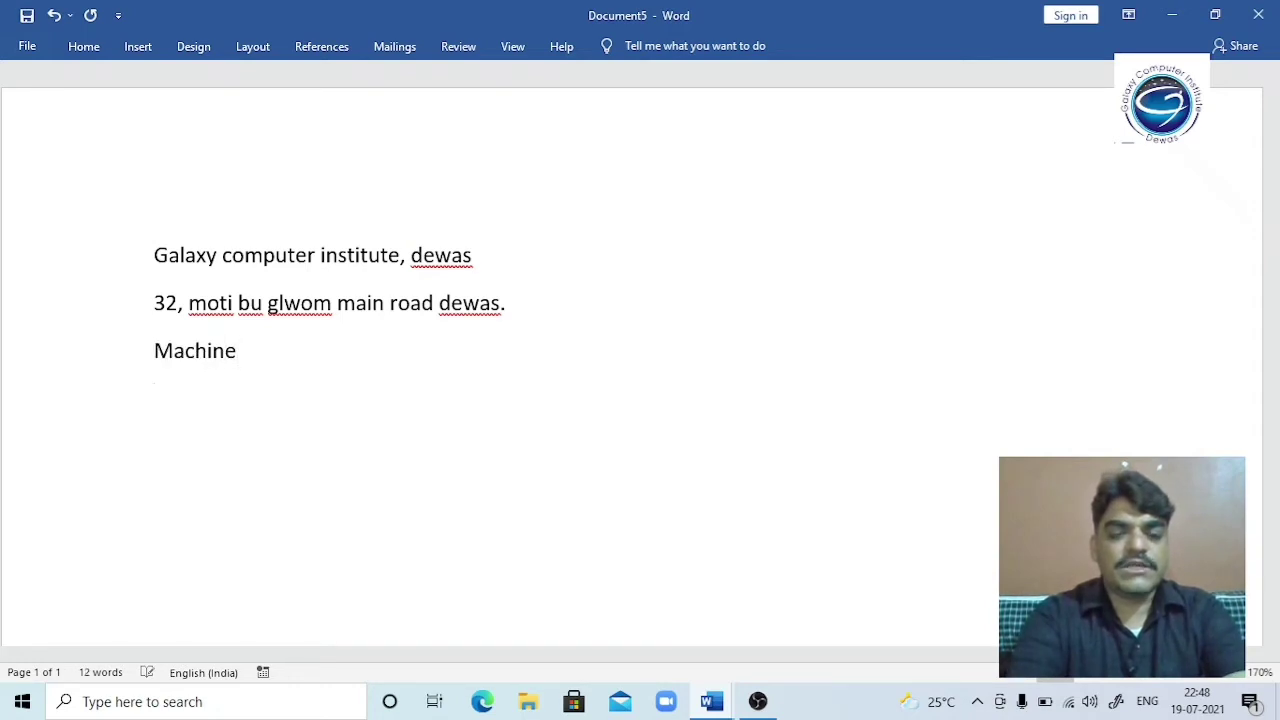
pyautogui.write('product')
pyautogui.press('Return')
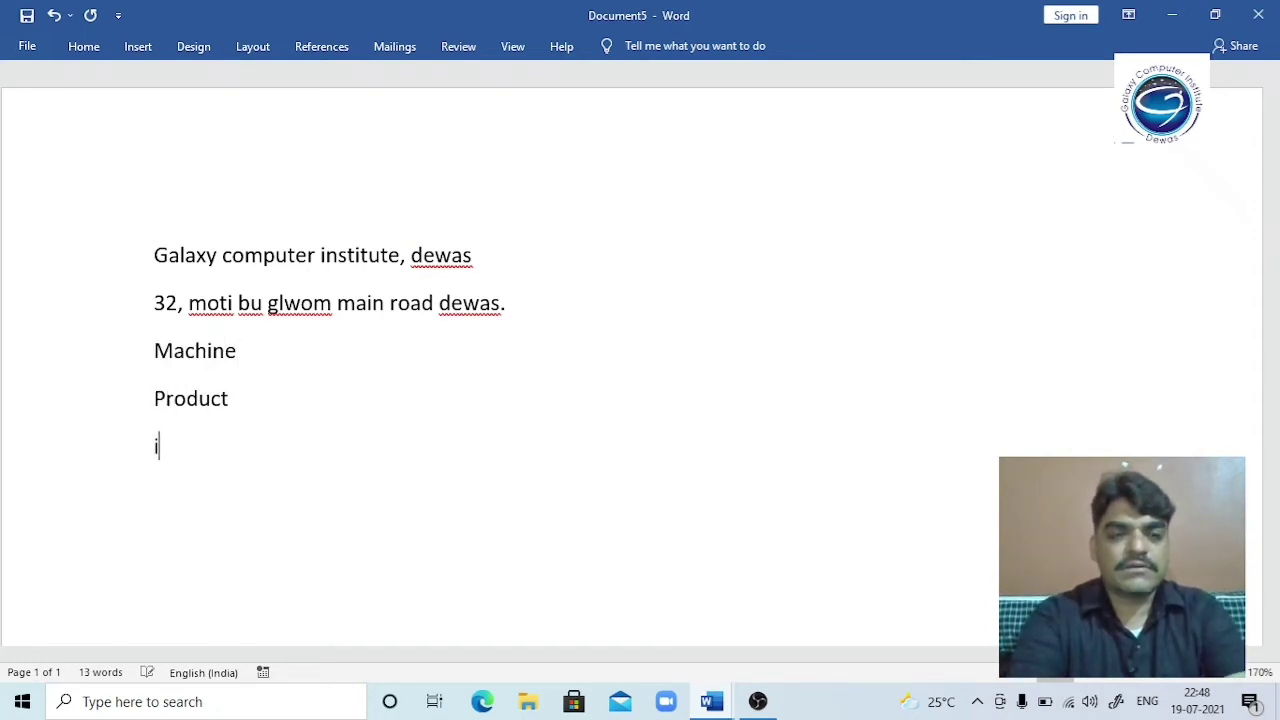
pyautogui.write('nvioin')
pyautogui.press('Return')
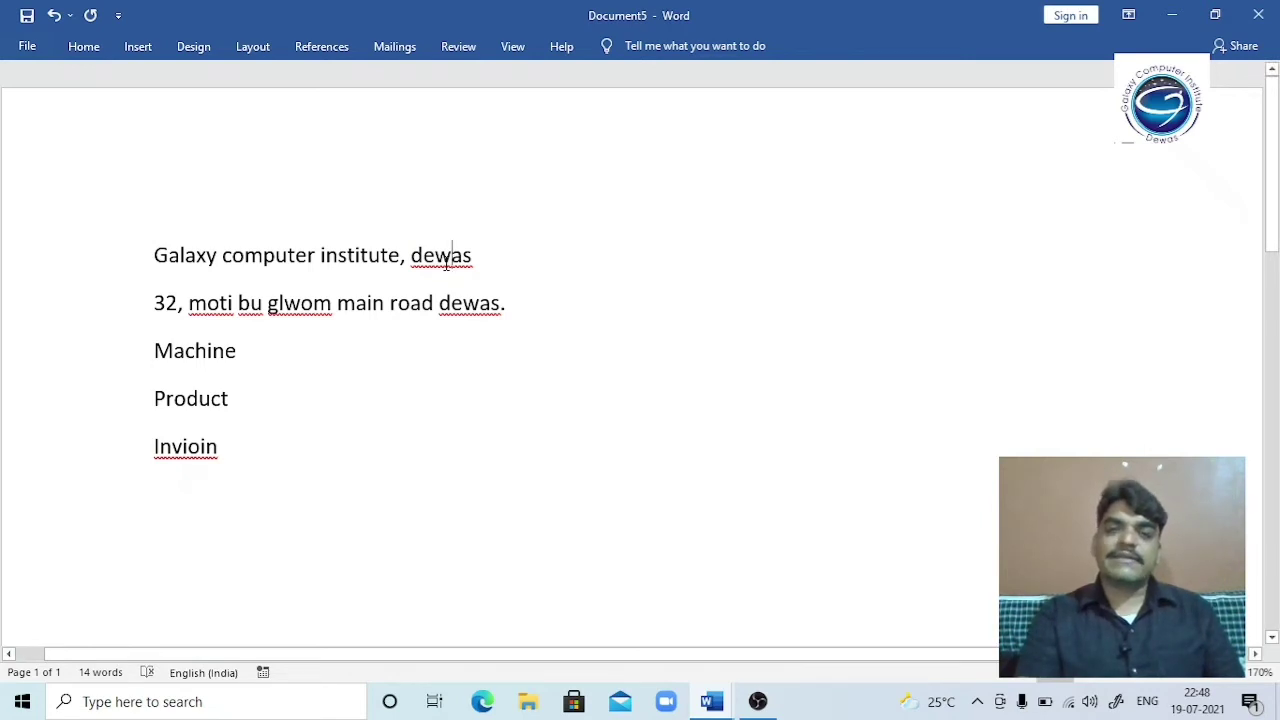
# - Use Ignore All on the flagged town name 'dewas' so its red underlines disappear
pyautogui.rightClick(447, 262)
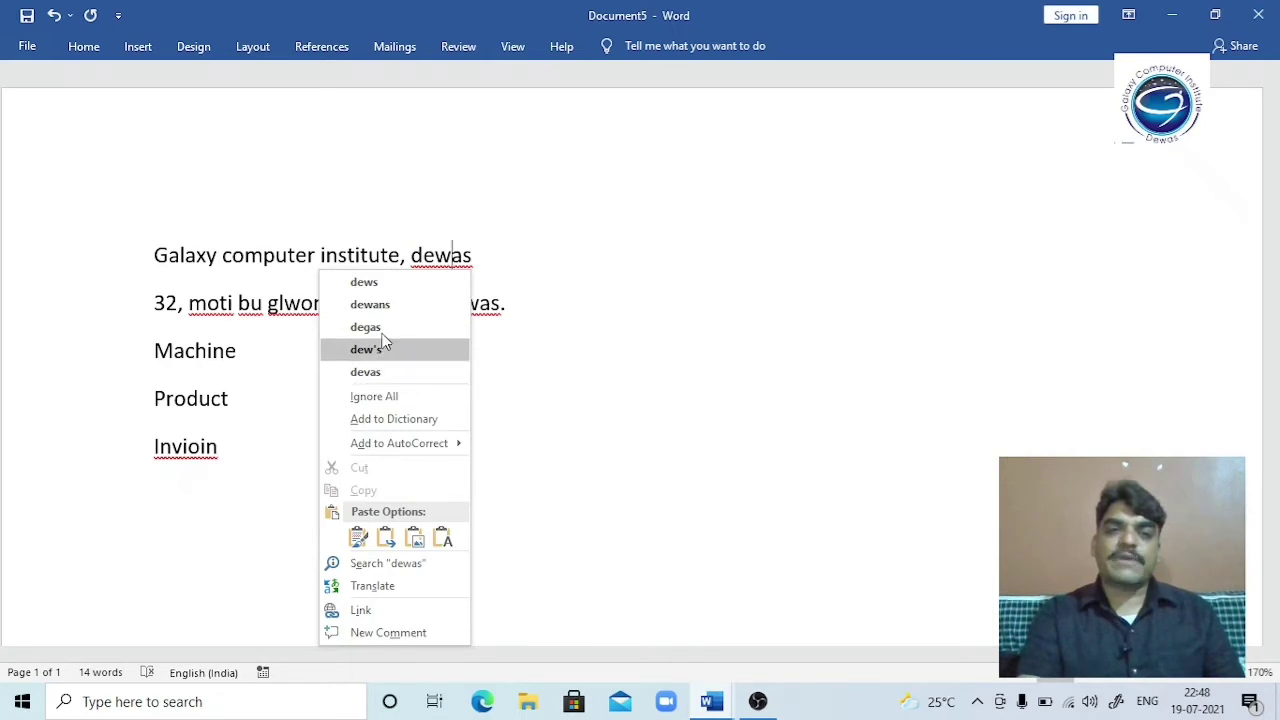
pyautogui.click(390, 399)
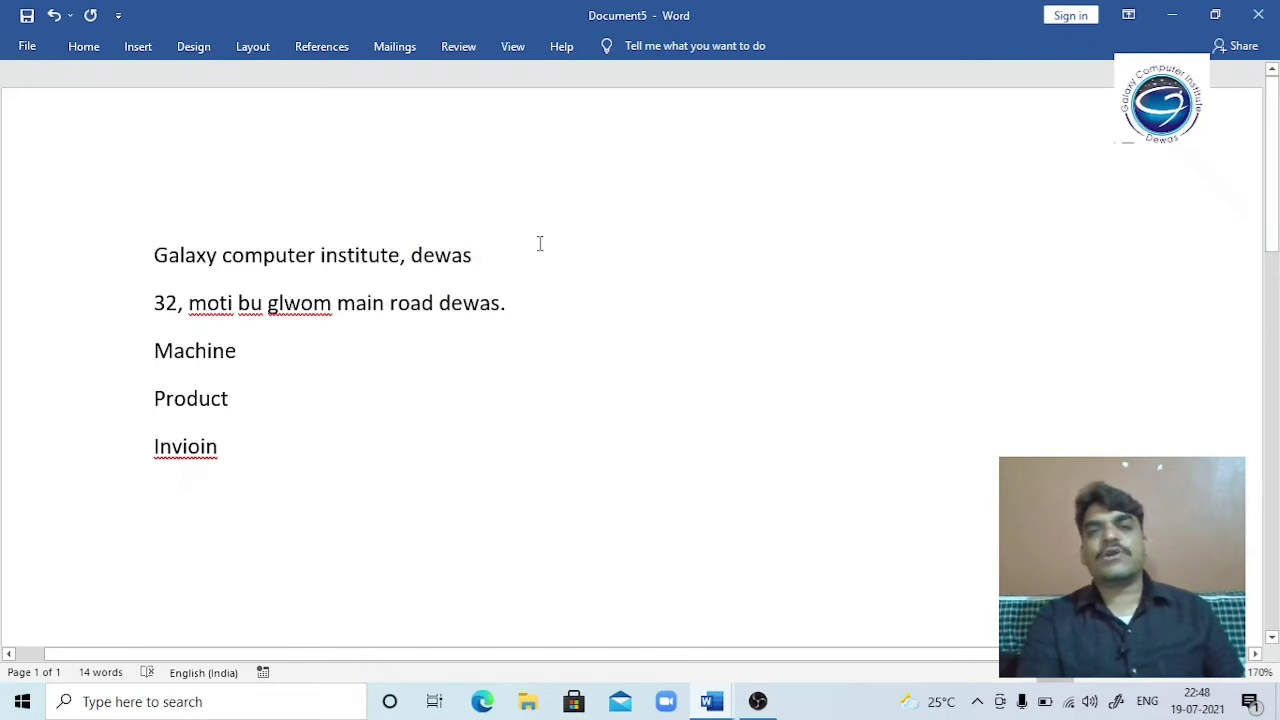
# - Clear the document, generate sample paragraphs with =rand(5,10), and return to the top
pyautogui.hotkey('ctrl', 'a')
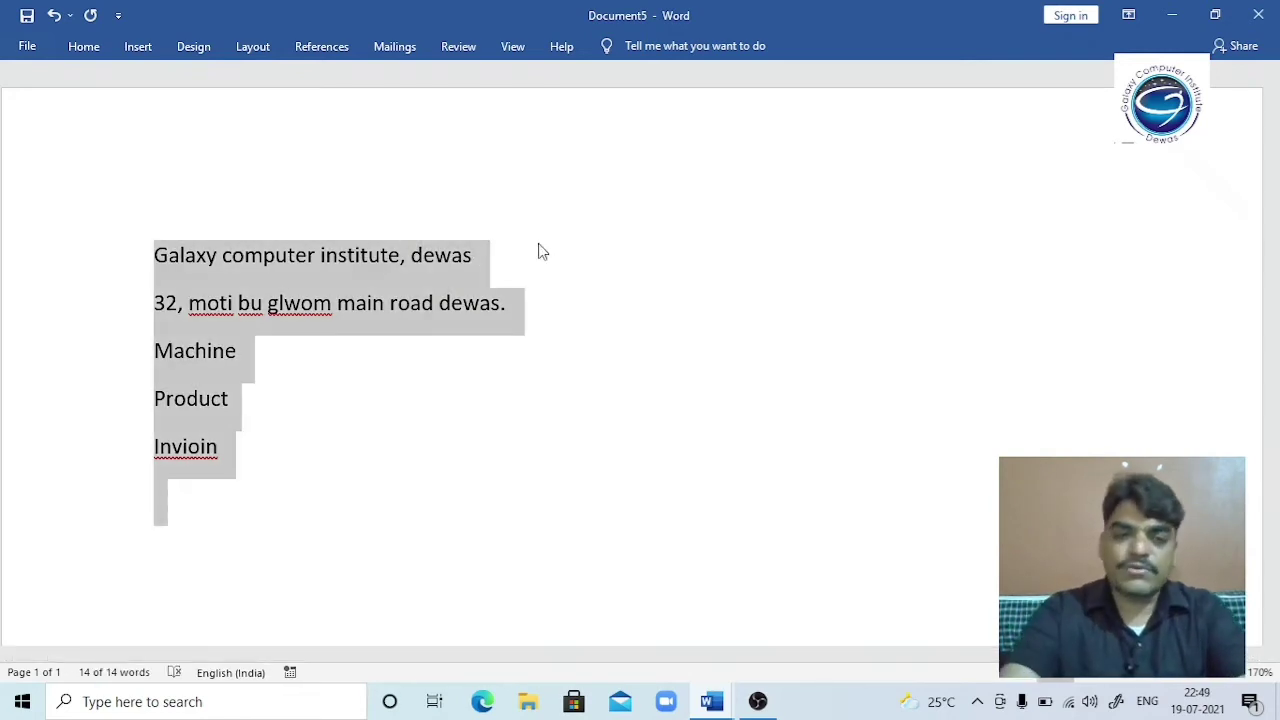
pyautogui.press('Delete')
pyautogui.write('=')
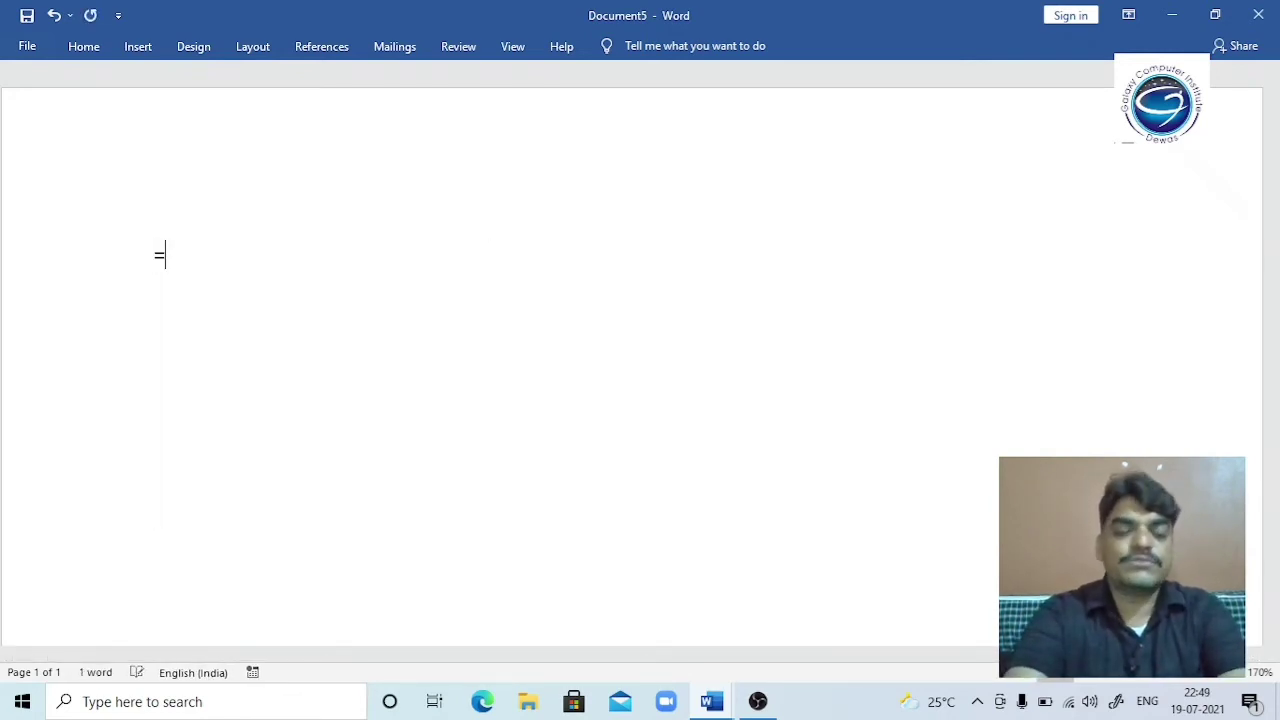
pyautogui.write('rand')
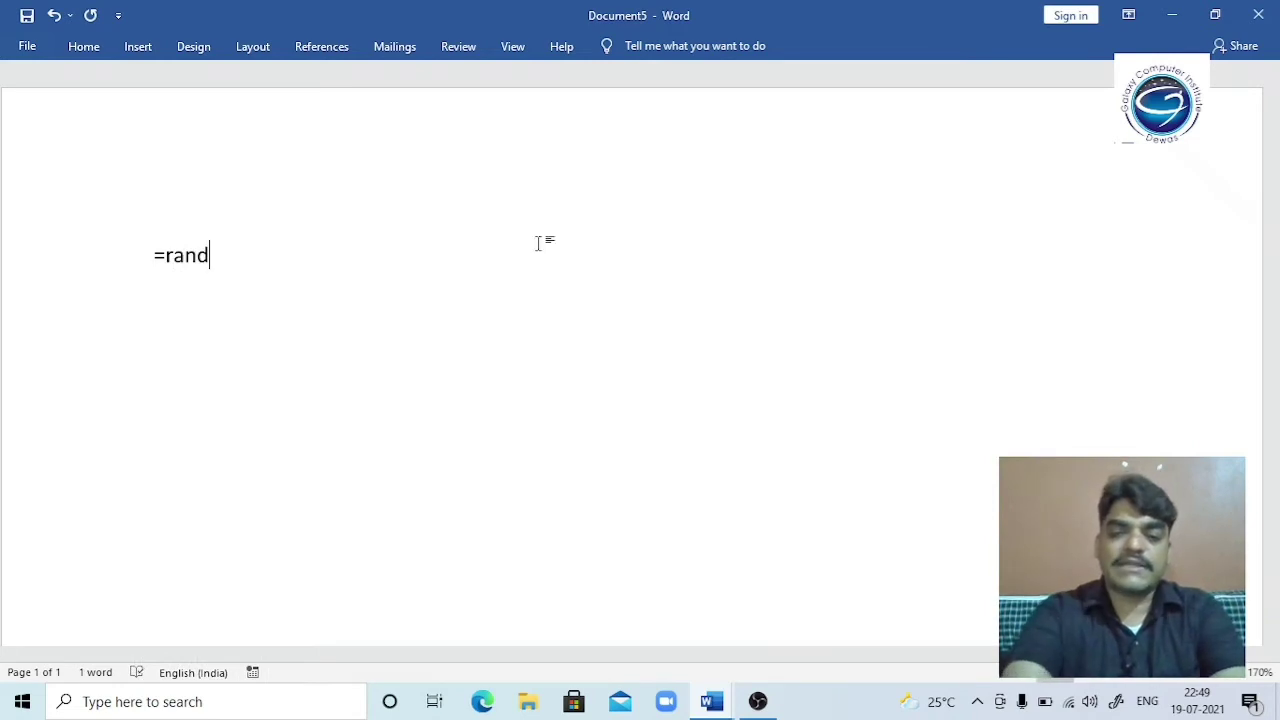
pyautogui.write('(5,1')
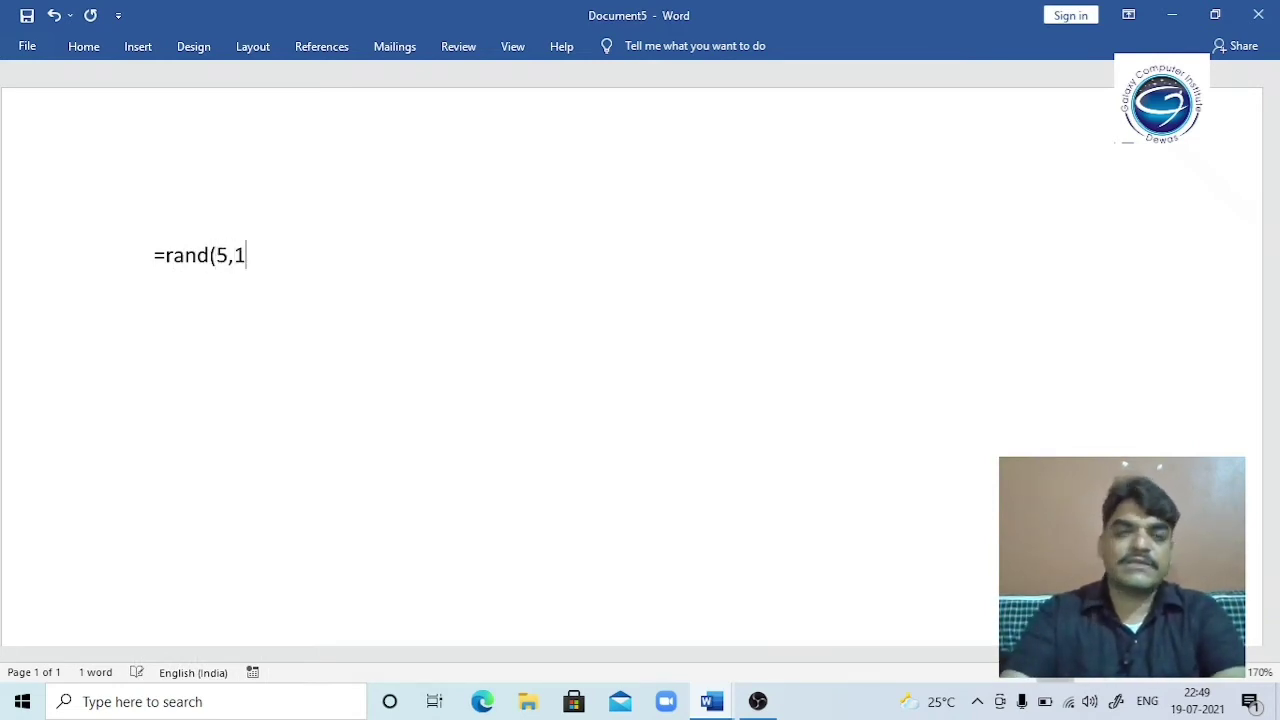
pyautogui.write('0)')
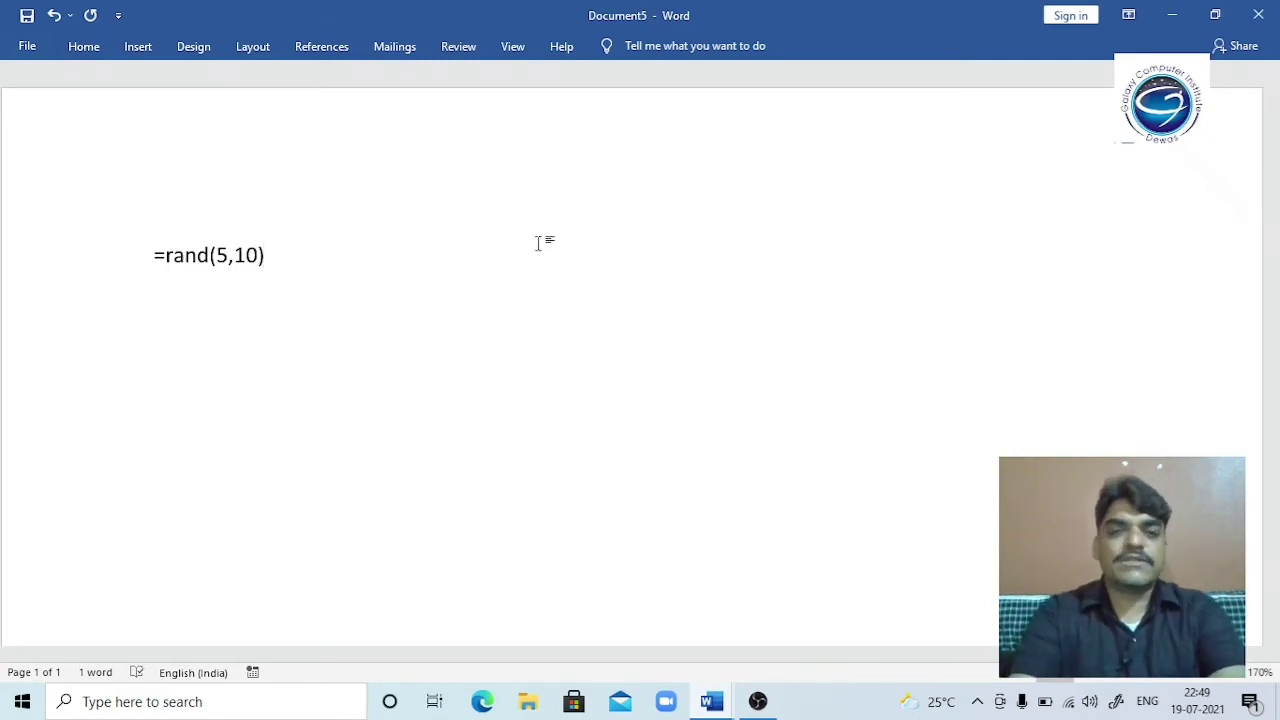
pyautogui.press('Return')
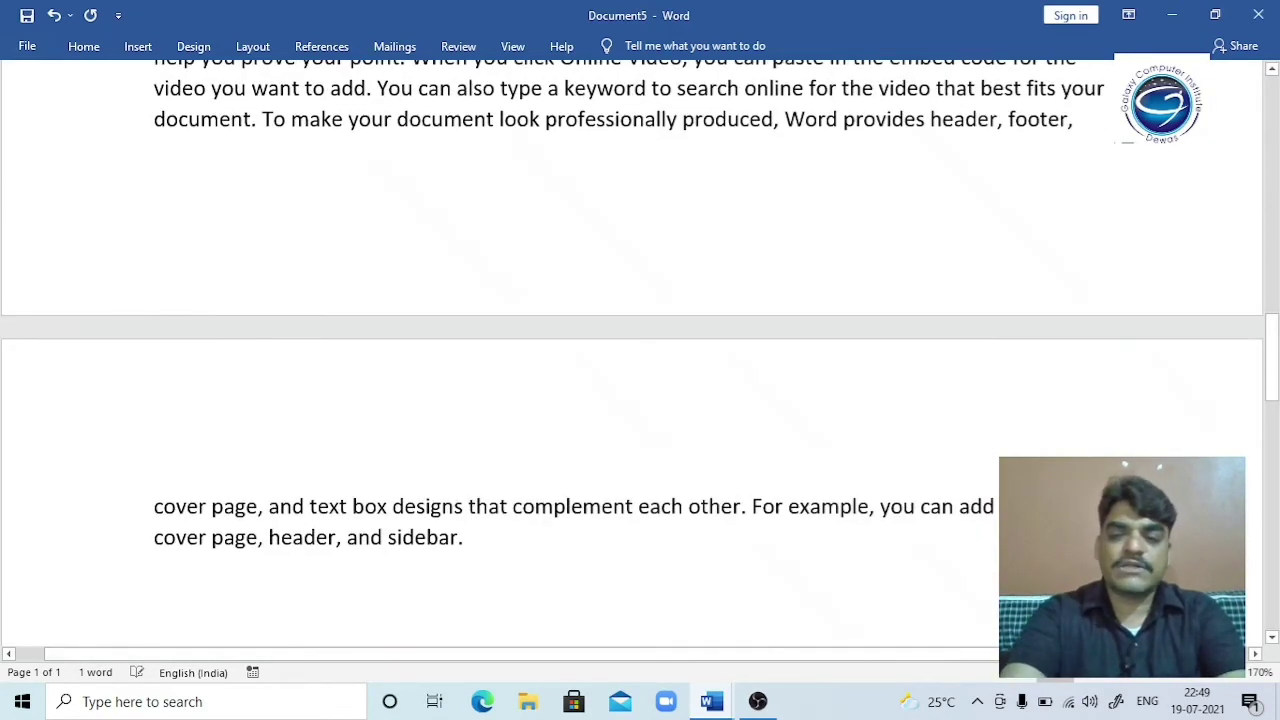
pyautogui.hotkey('ctrl', 'Home')
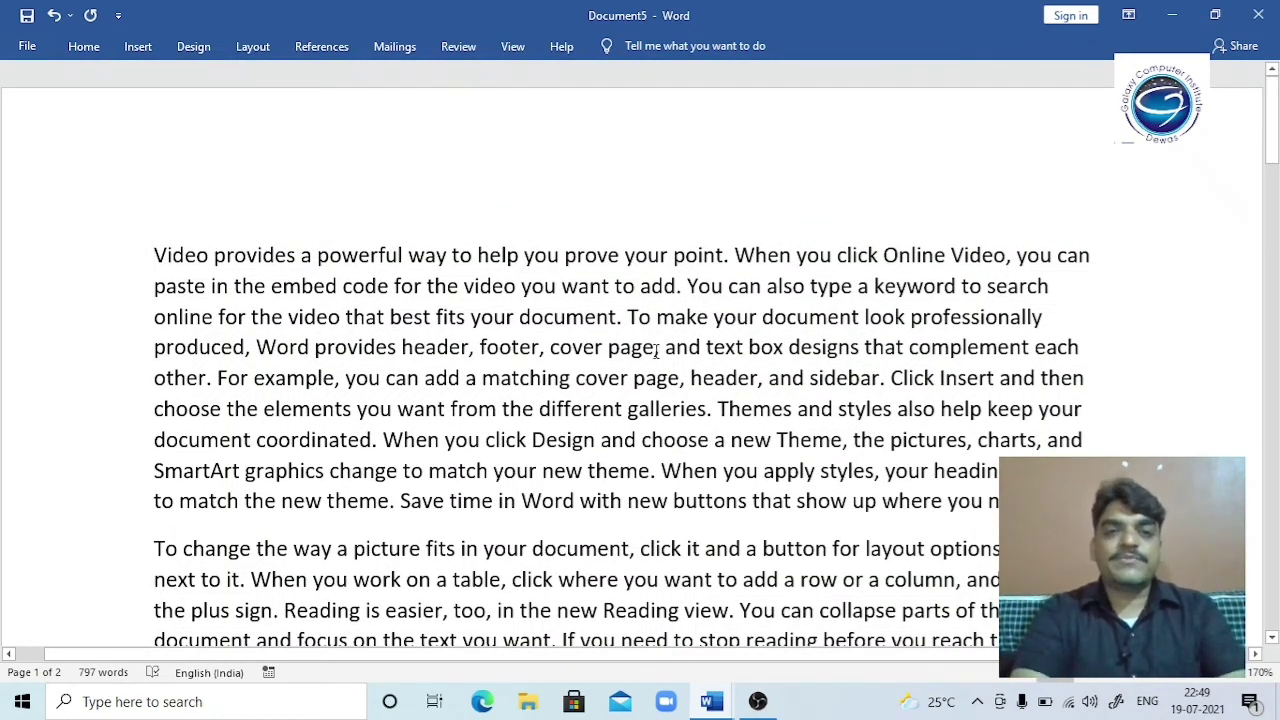
# - Misspell prove, coordinated and show as prve, coorinated and sow
pyautogui.click(597, 258)
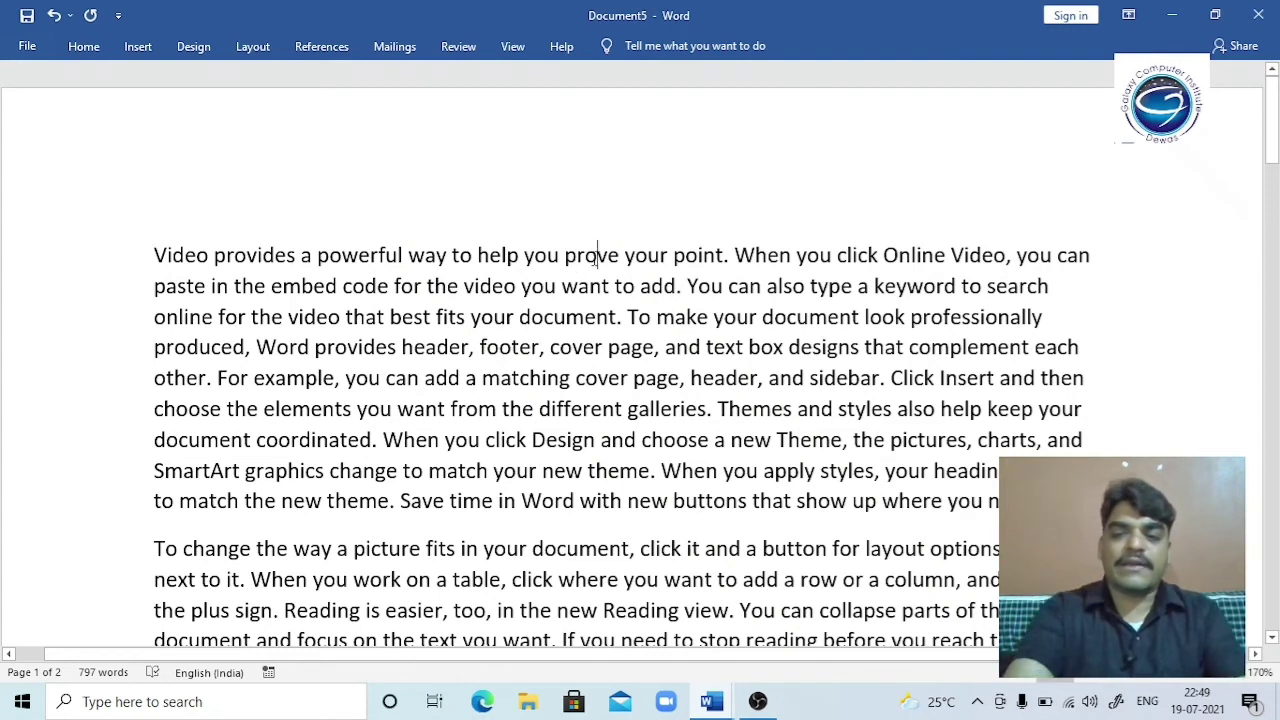
pyautogui.press('BackSpace')
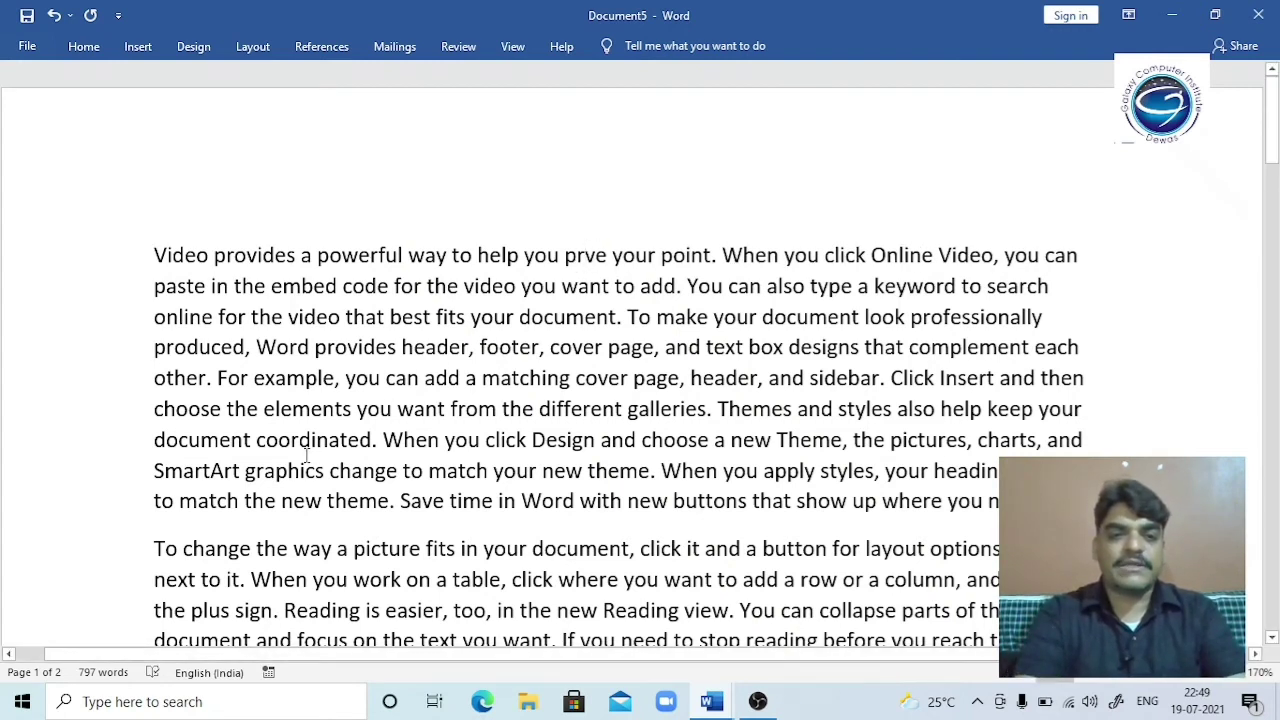
pyautogui.press('Delete')
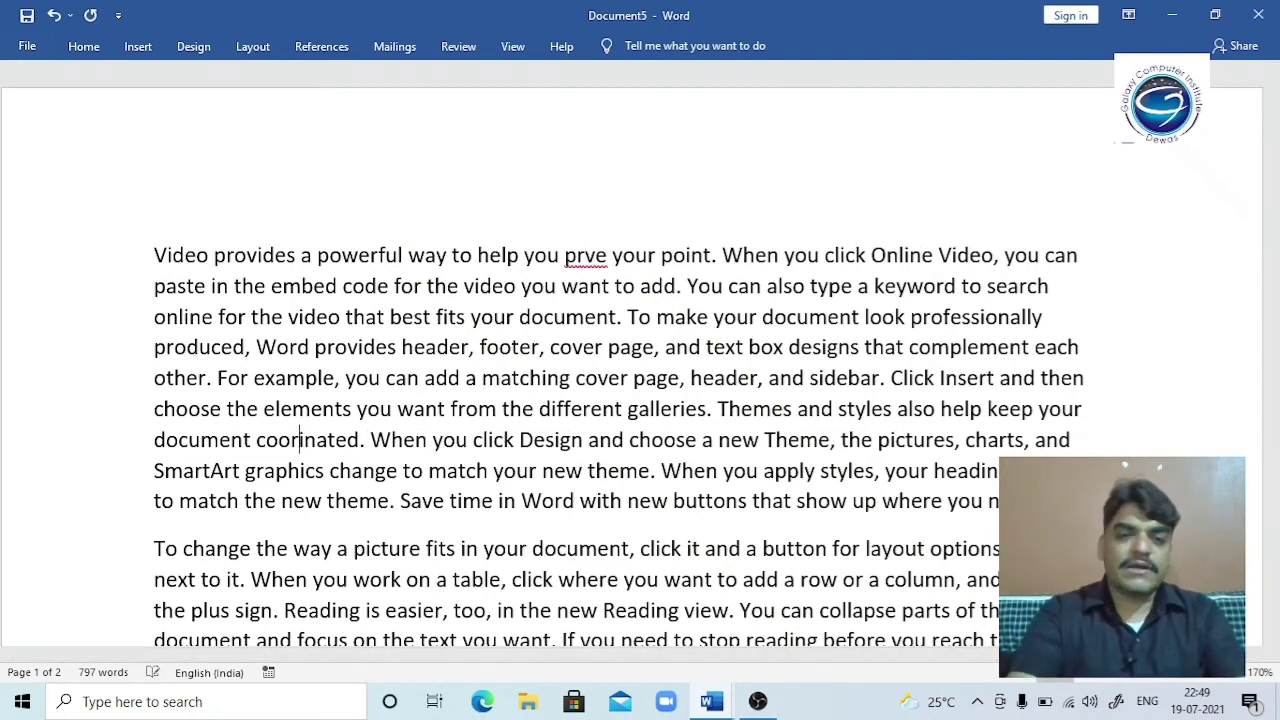
pyautogui.click(818, 506)
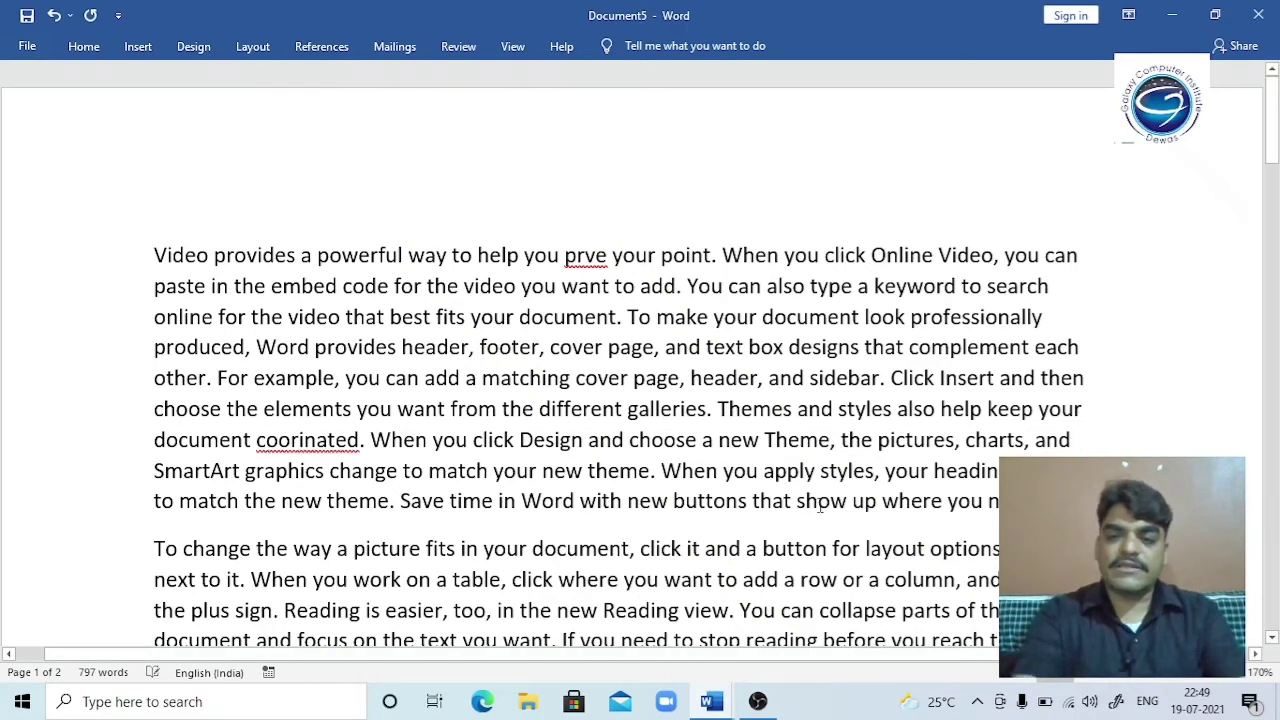
pyautogui.press('BackSpace')
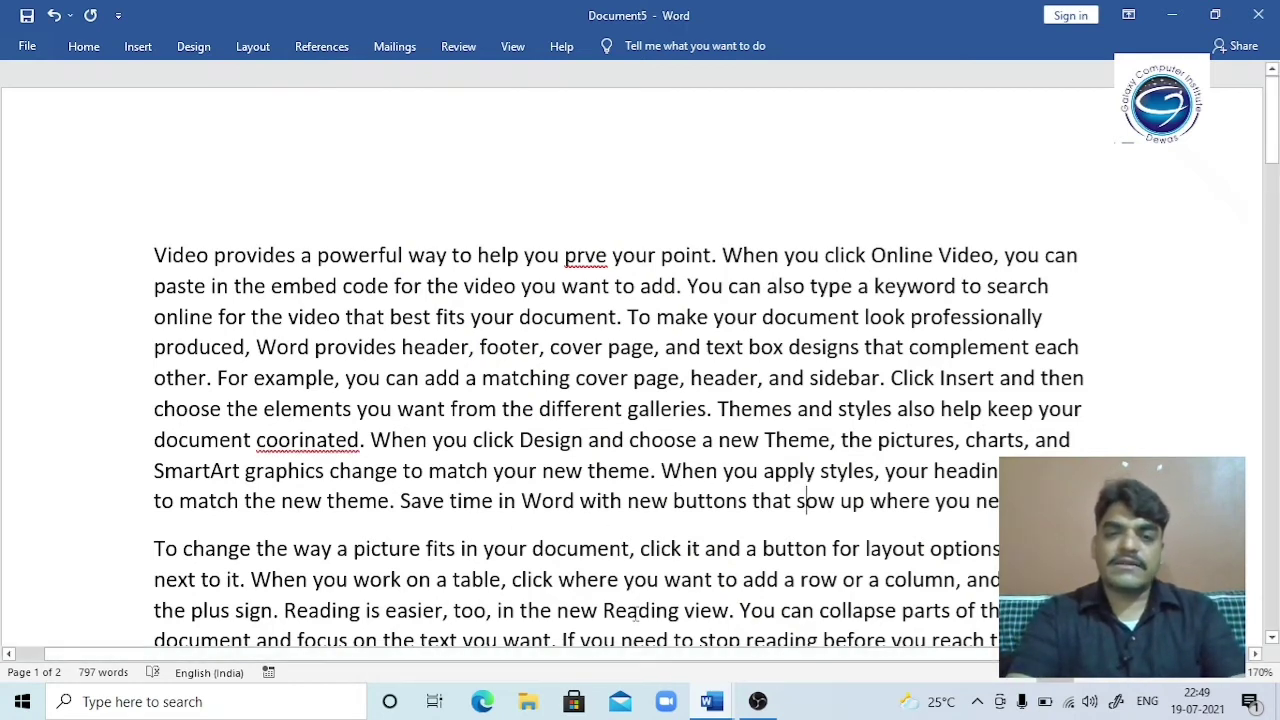
# - Misspell both Reading words as Reding, document as docuent, and another prove as prve
pyautogui.click(632, 612)
pyautogui.press('BackSpace')
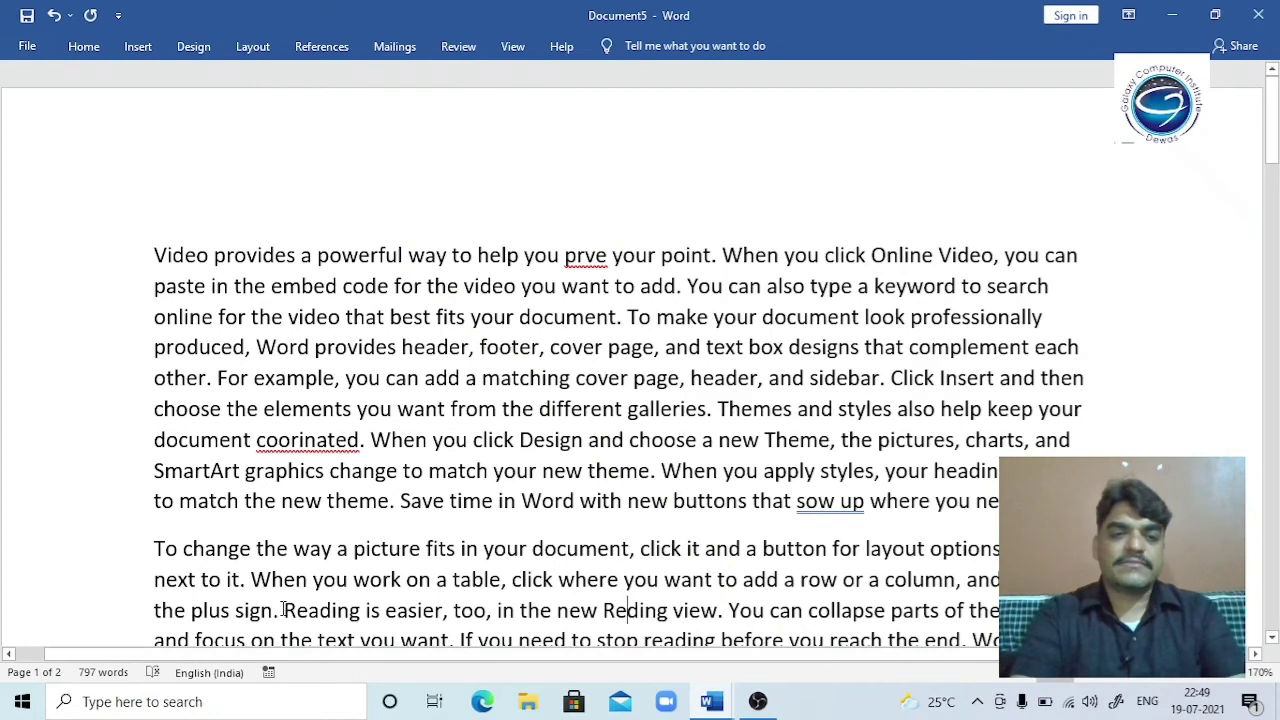
pyautogui.click(320, 612)
pyautogui.press('BackSpace')
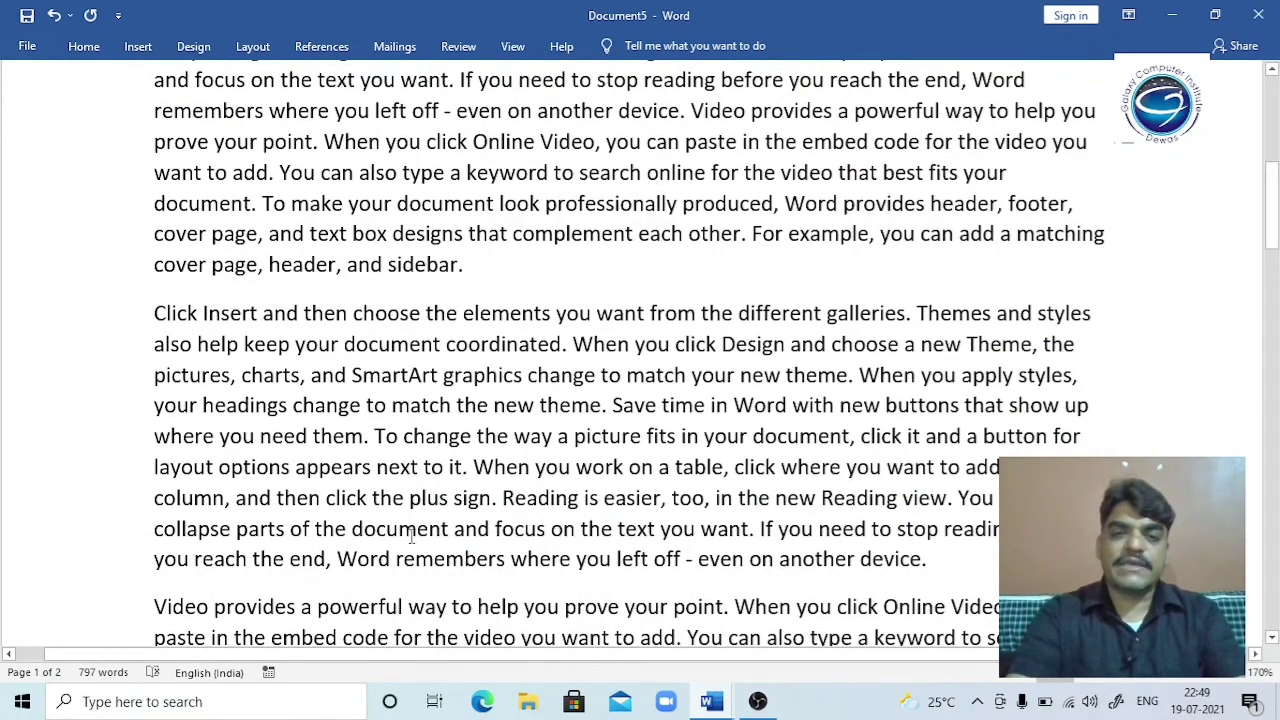
pyautogui.click(416, 532)
pyautogui.press('BackSpace')
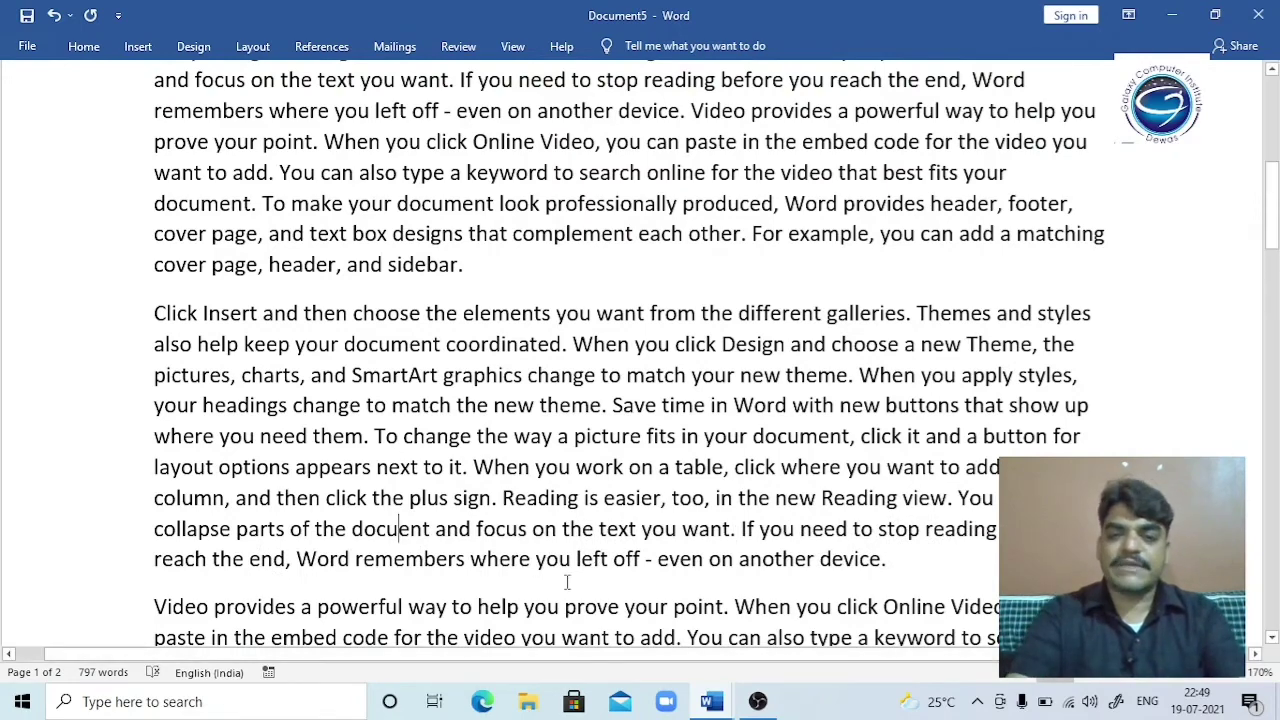
pyautogui.click(605, 607)
pyautogui.press('BackSpace')
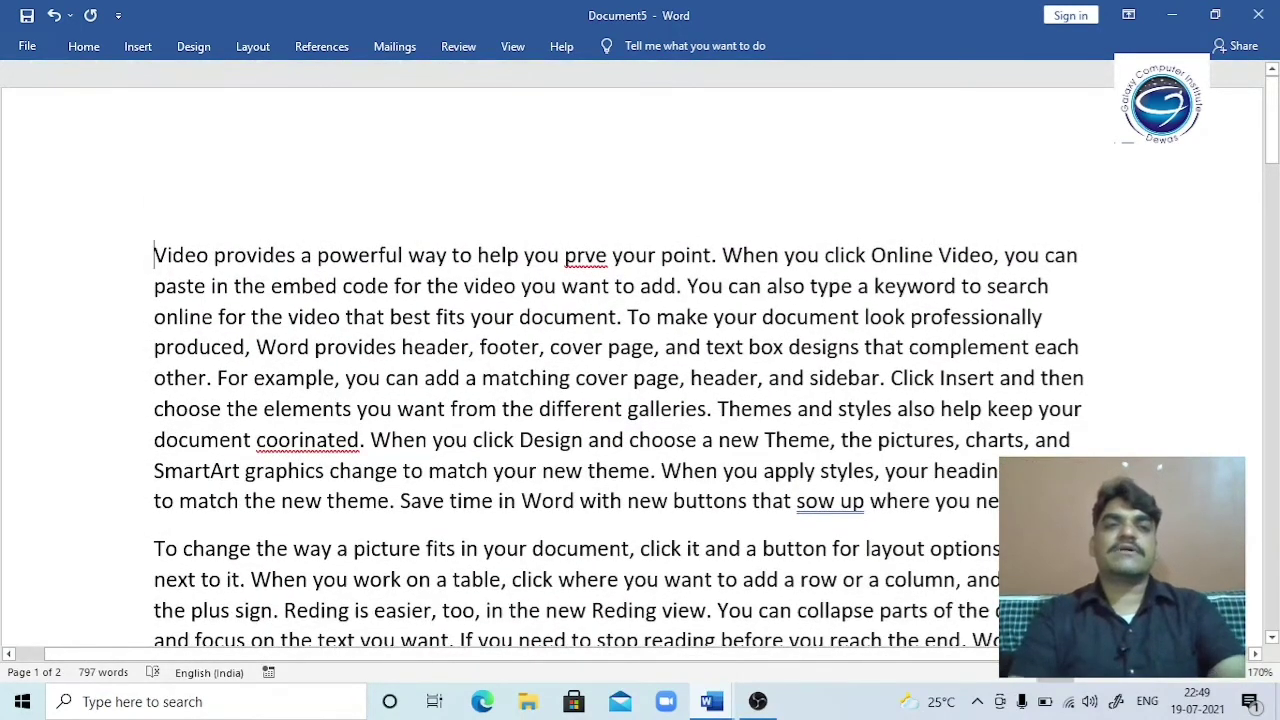
pyautogui.click(154, 255)
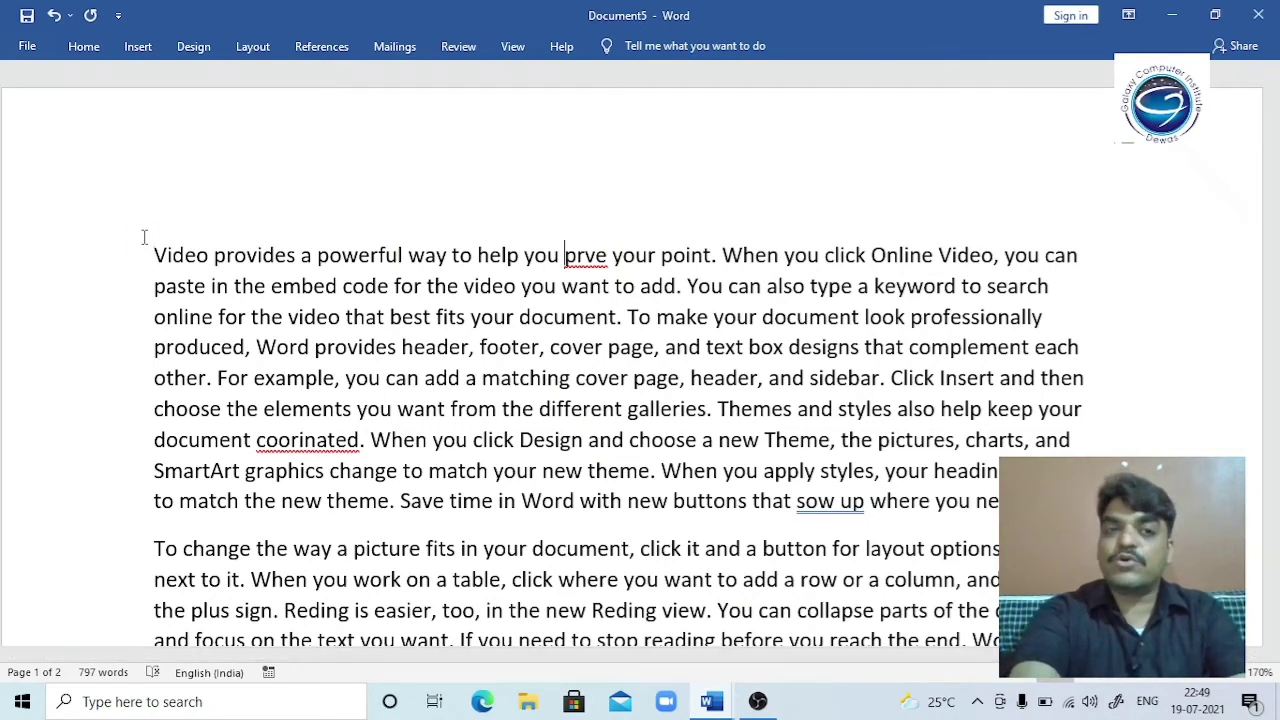
# - Using Alt+F7, correct prve to prove and coorinated to coordinated
pyautogui.hotkey('alt', 'F7')
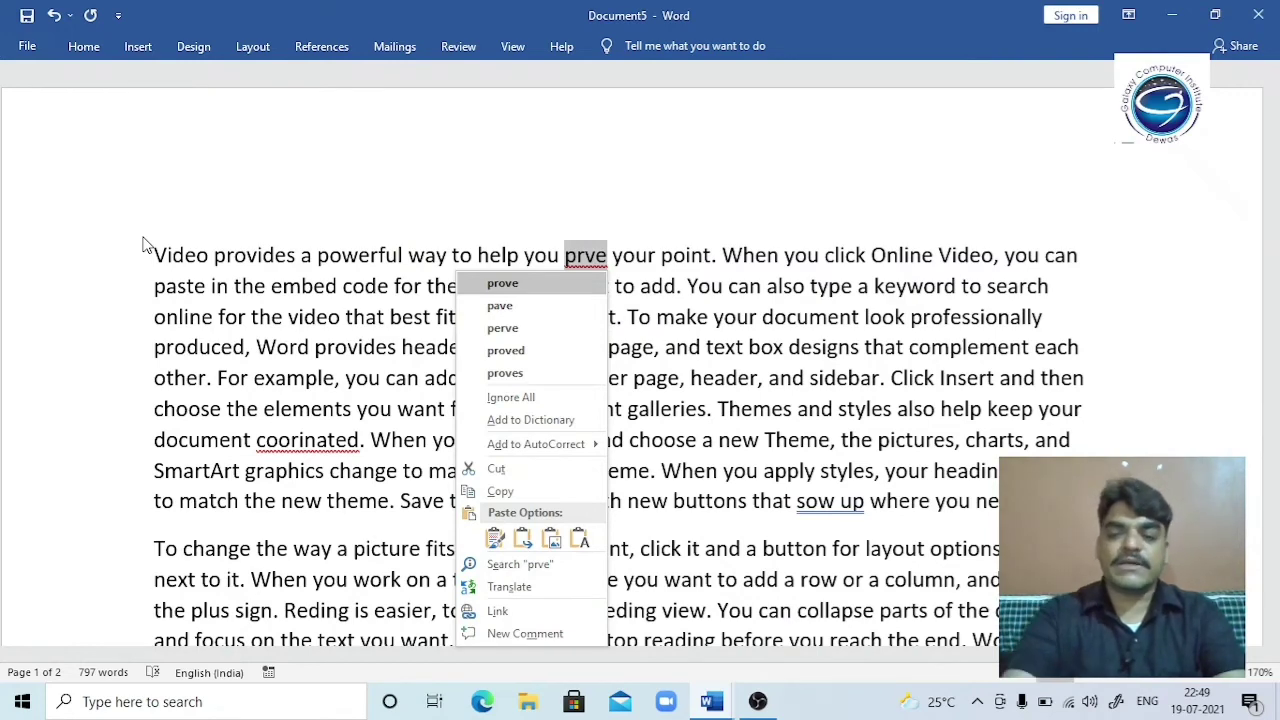
pyautogui.press('Down')
pyautogui.press('Up')
pyautogui.press('Return')
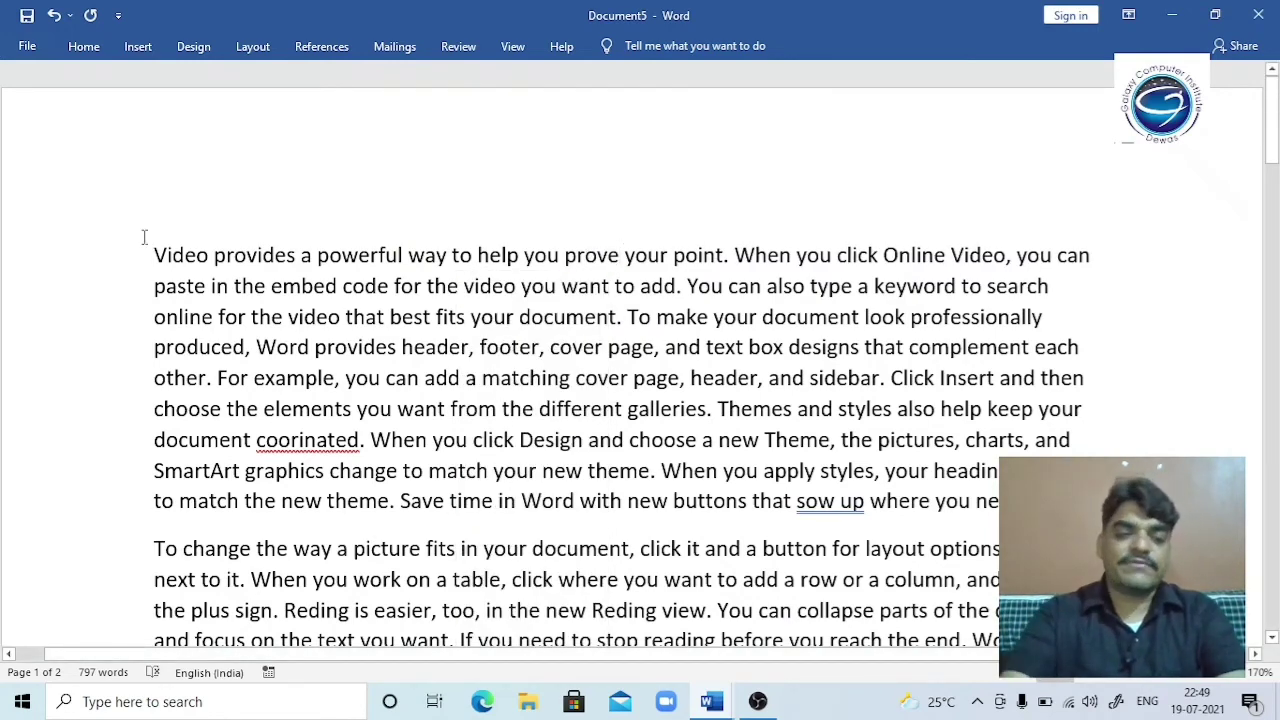
pyautogui.hotkey('alt', 'F7')
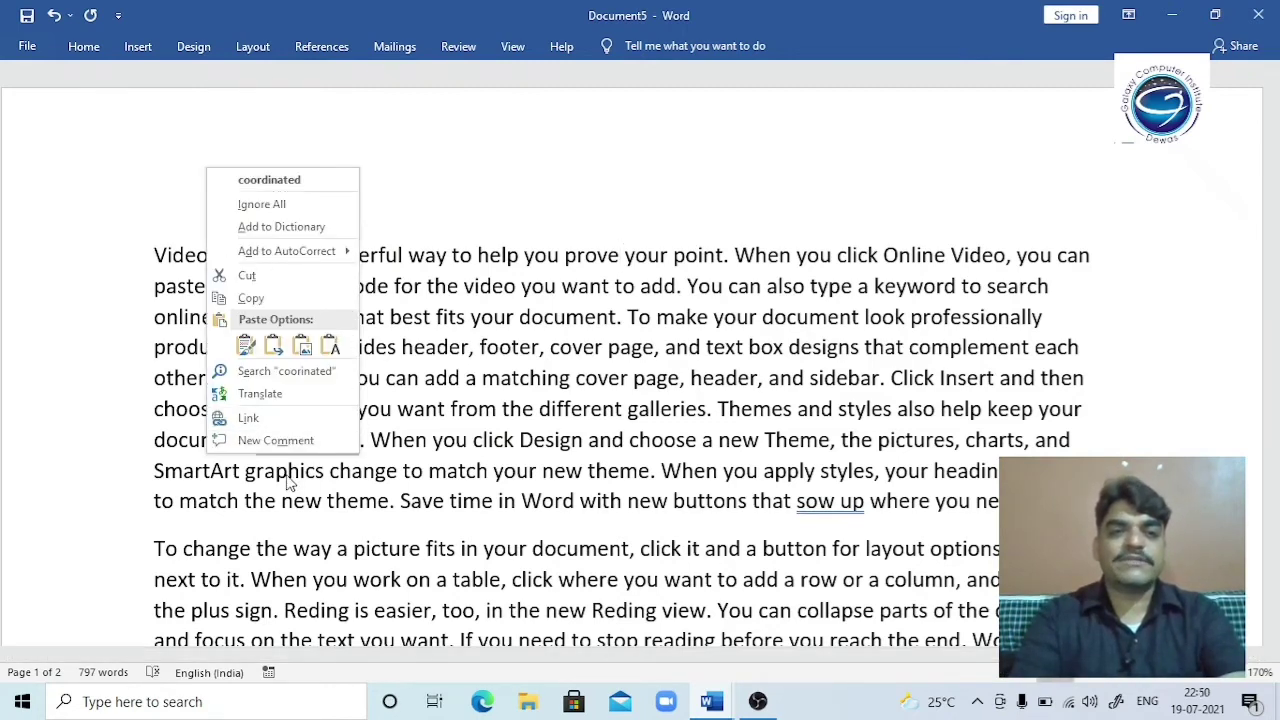
pyautogui.click(269, 182)
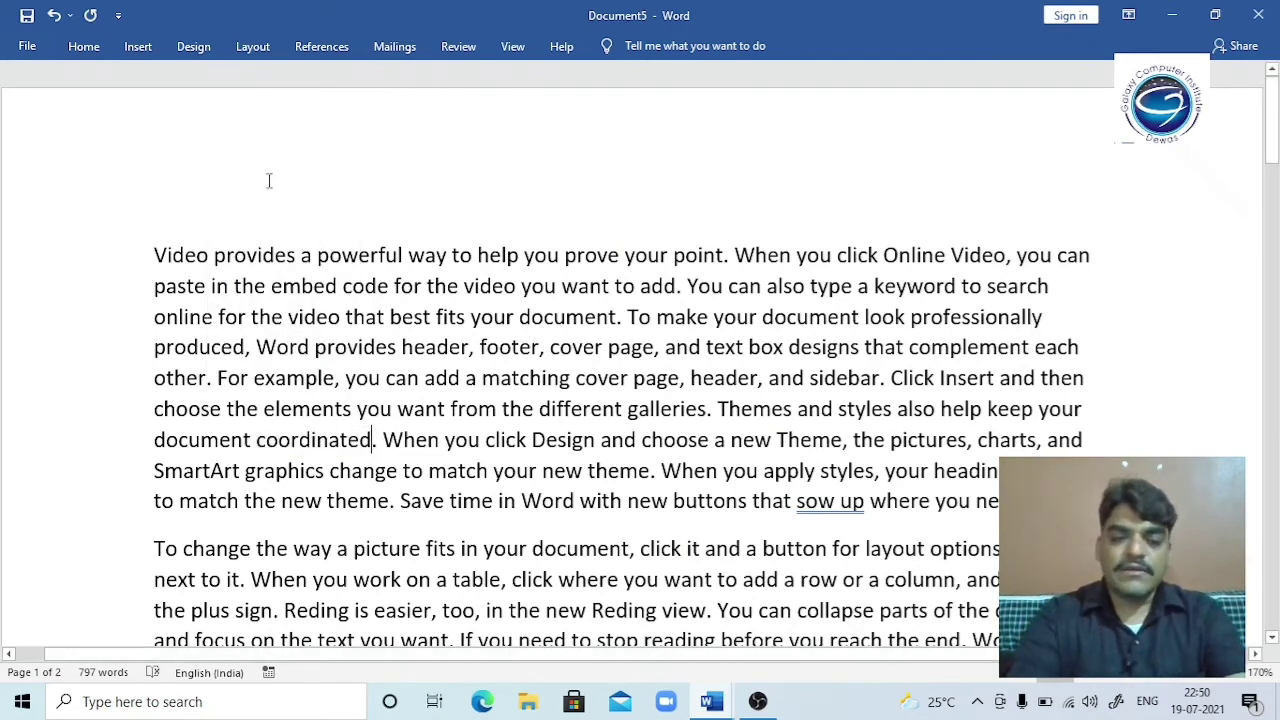
# - Correct sow up to sew up, docuent to document, and the second prve to prove
pyautogui.hotkey('alt', 'F7')
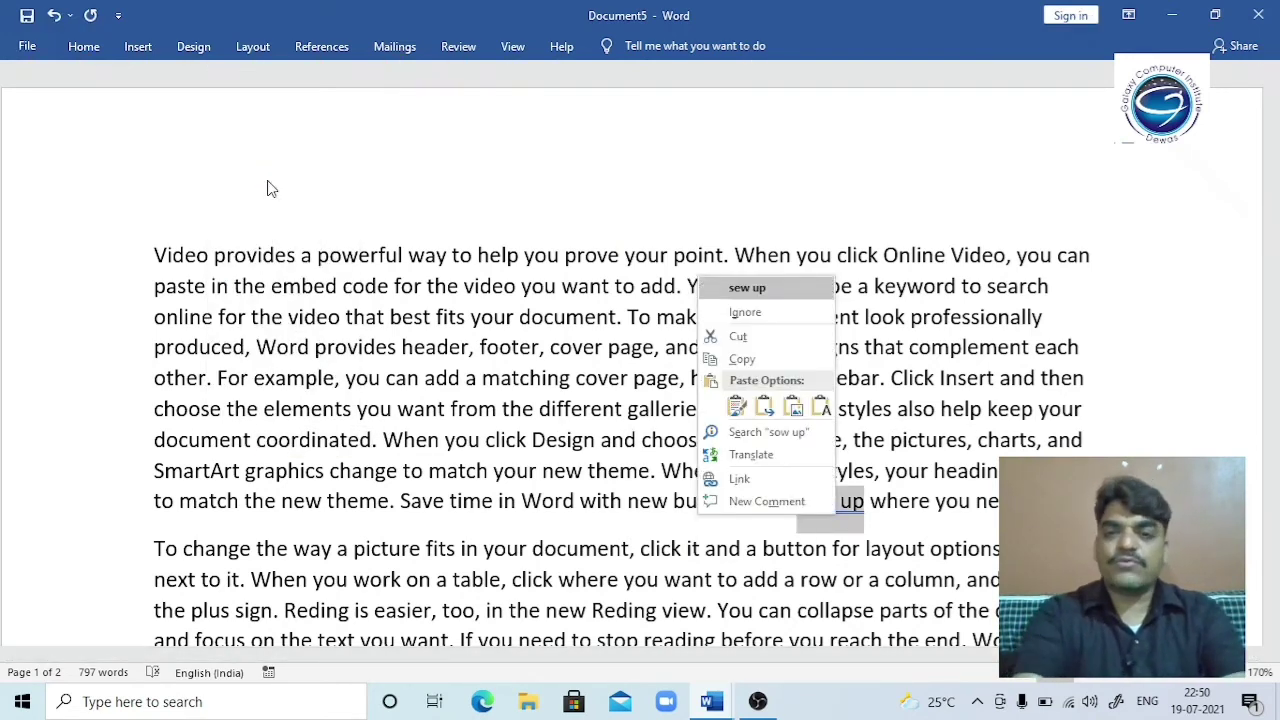
pyautogui.click(741, 288)
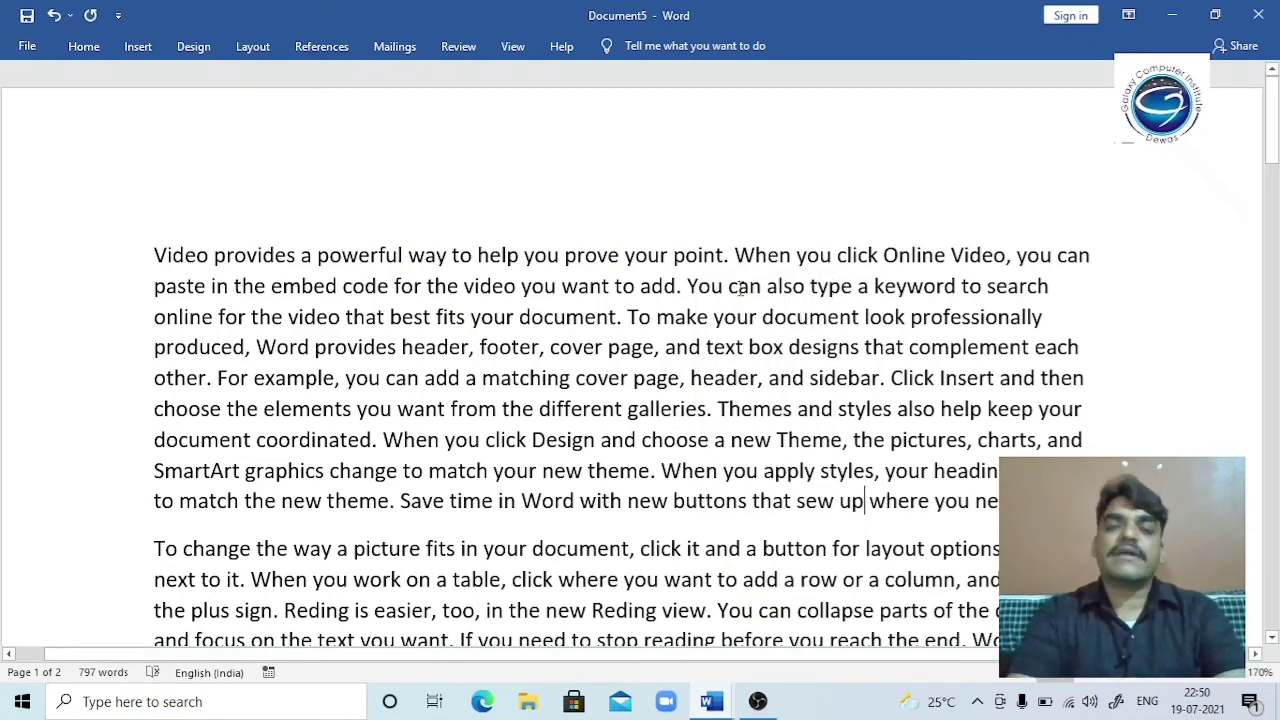
pyautogui.hotkey('alt', 'F7')
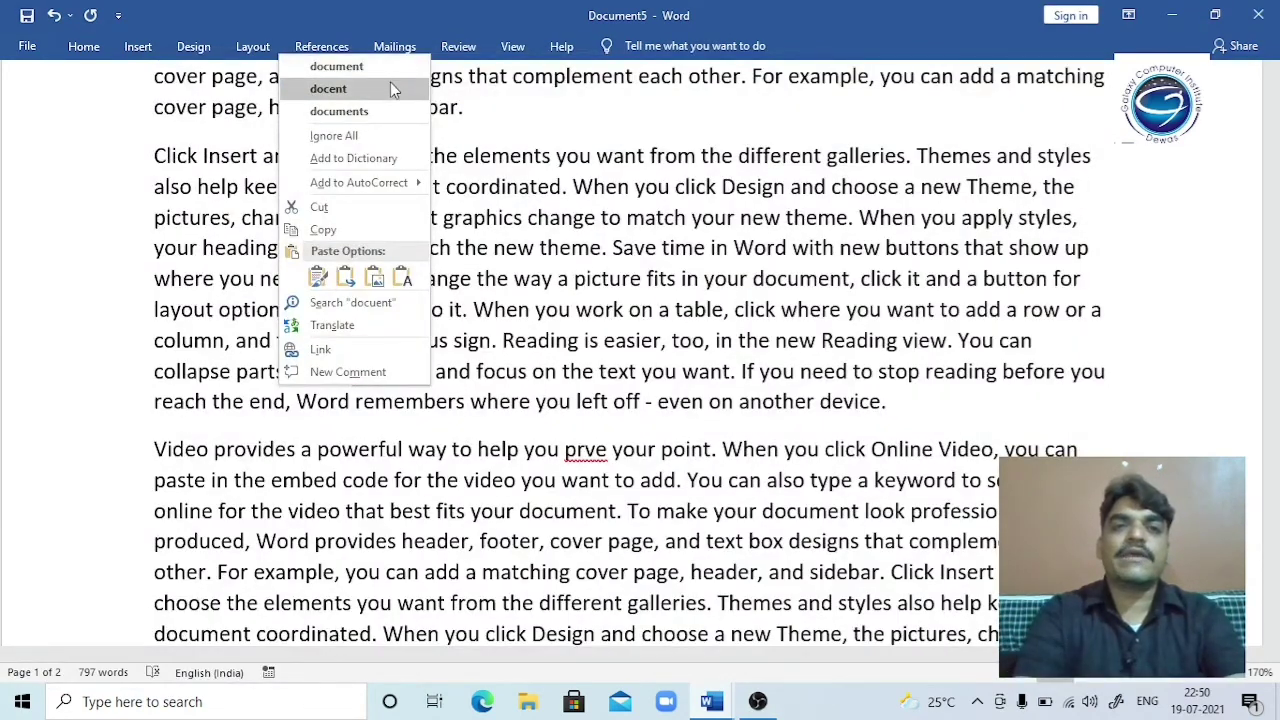
pyautogui.click(372, 69)
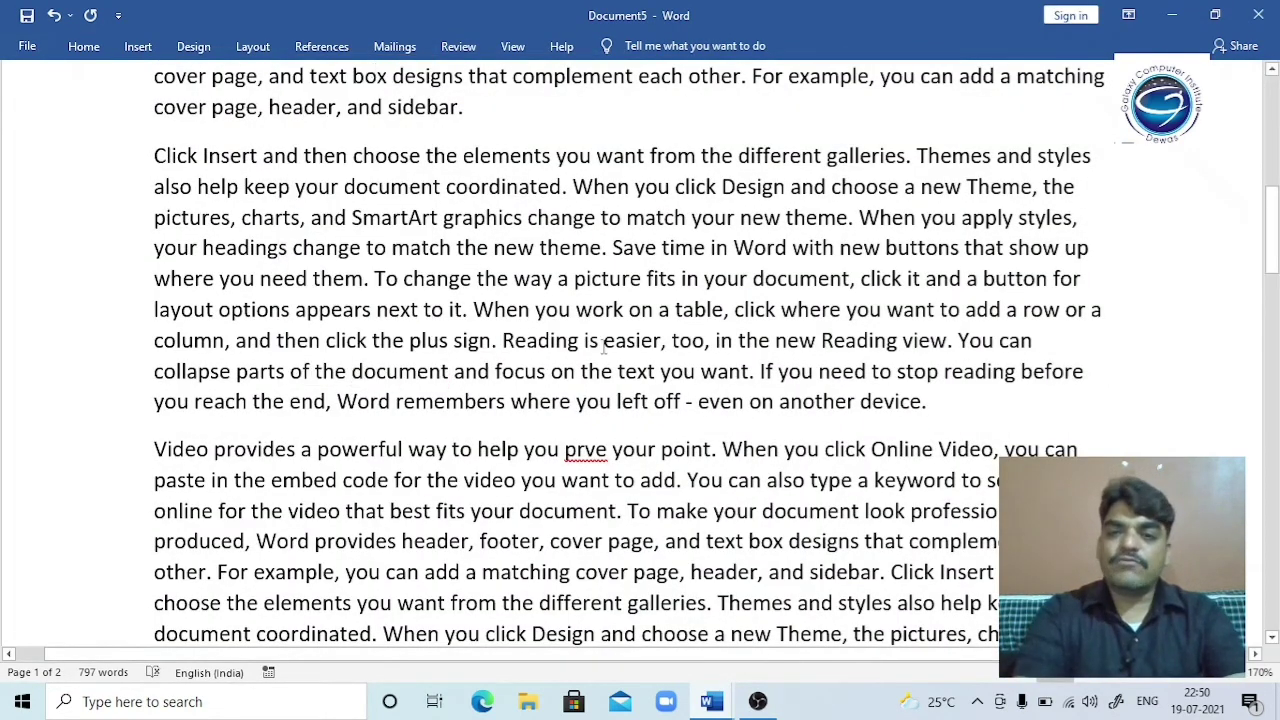
pyautogui.press('alt')
pyautogui.rightClick(610, 451)
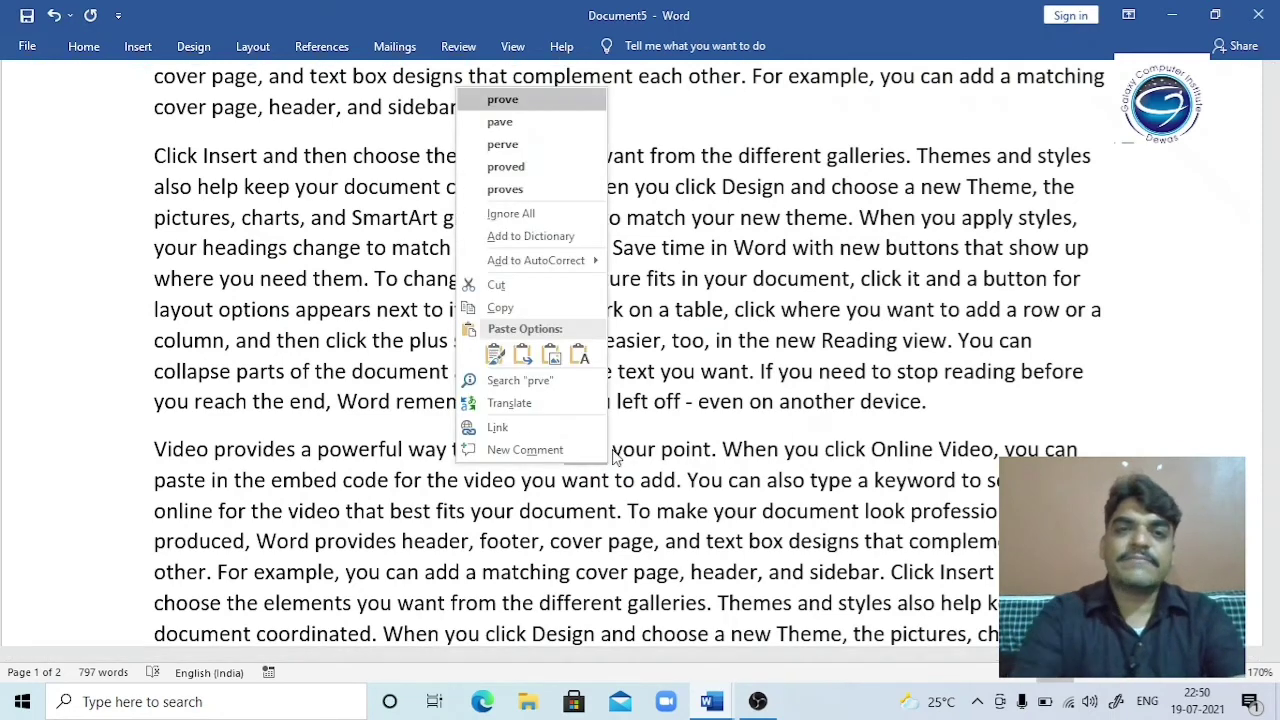
pyautogui.click(500, 101)
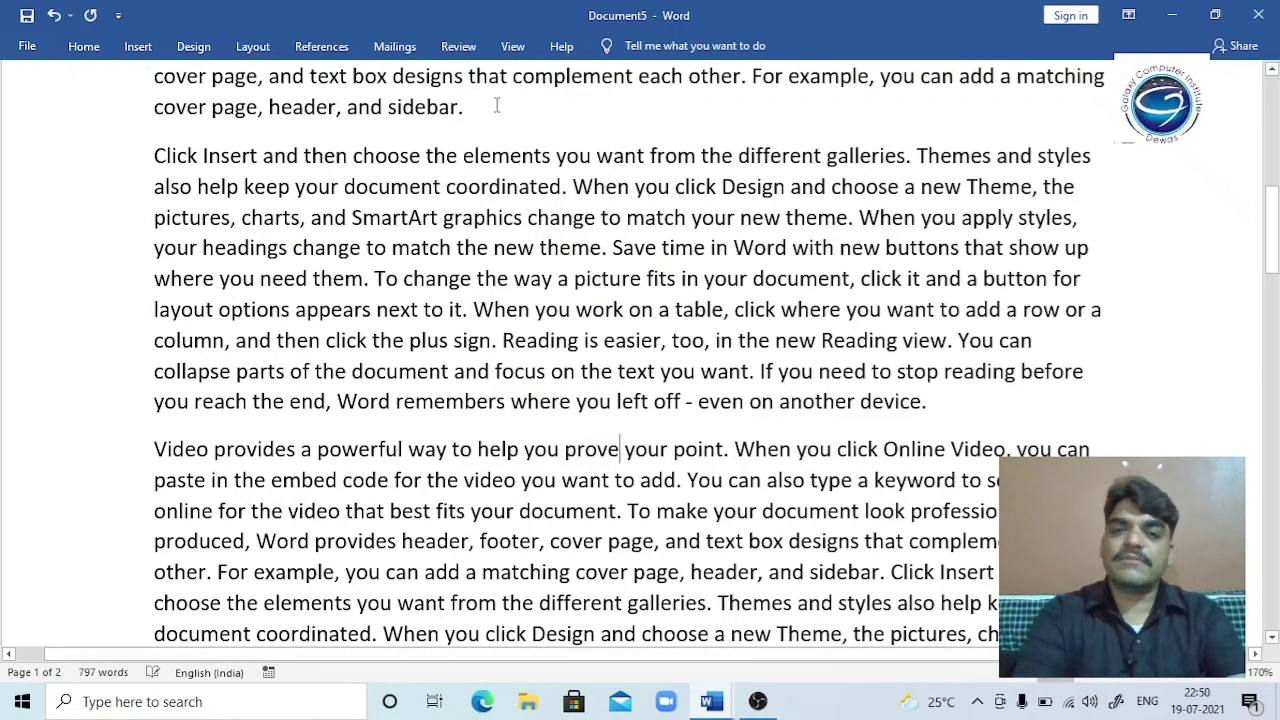
# - Finish the spell check, dismiss the completion message, and cancel closing the test document
pyautogui.press('F7')
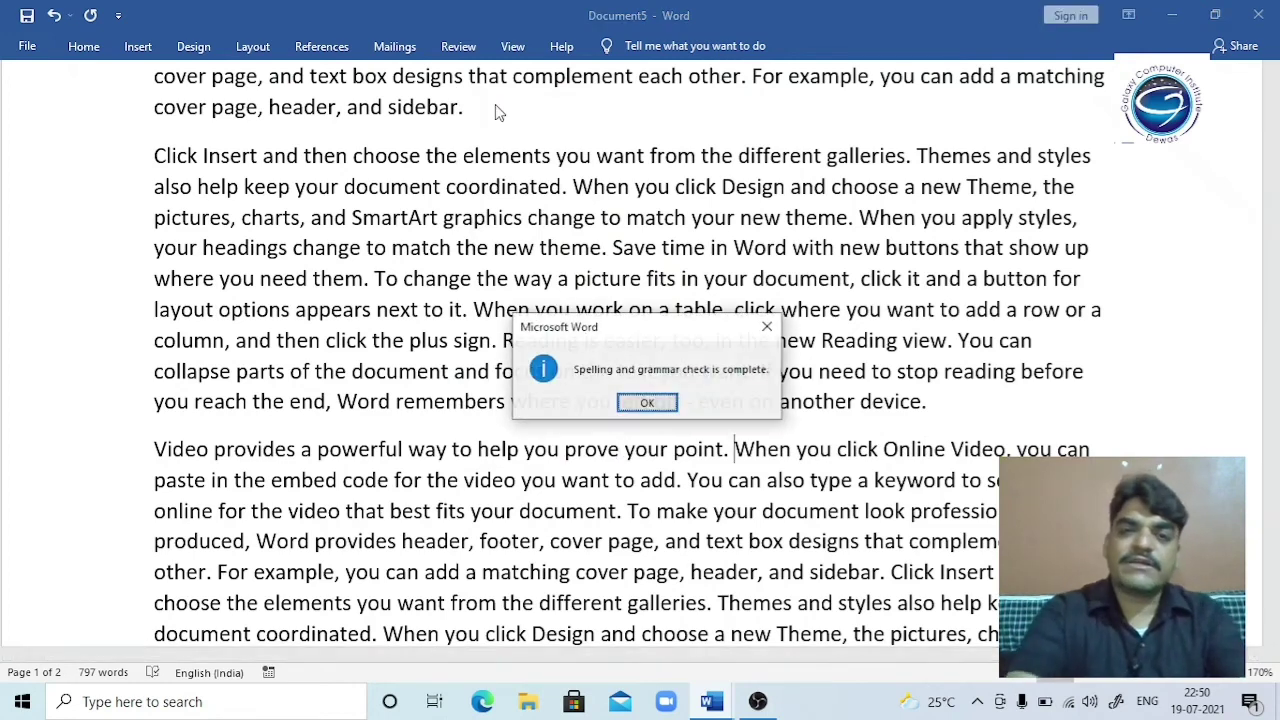
pyautogui.click(656, 403)
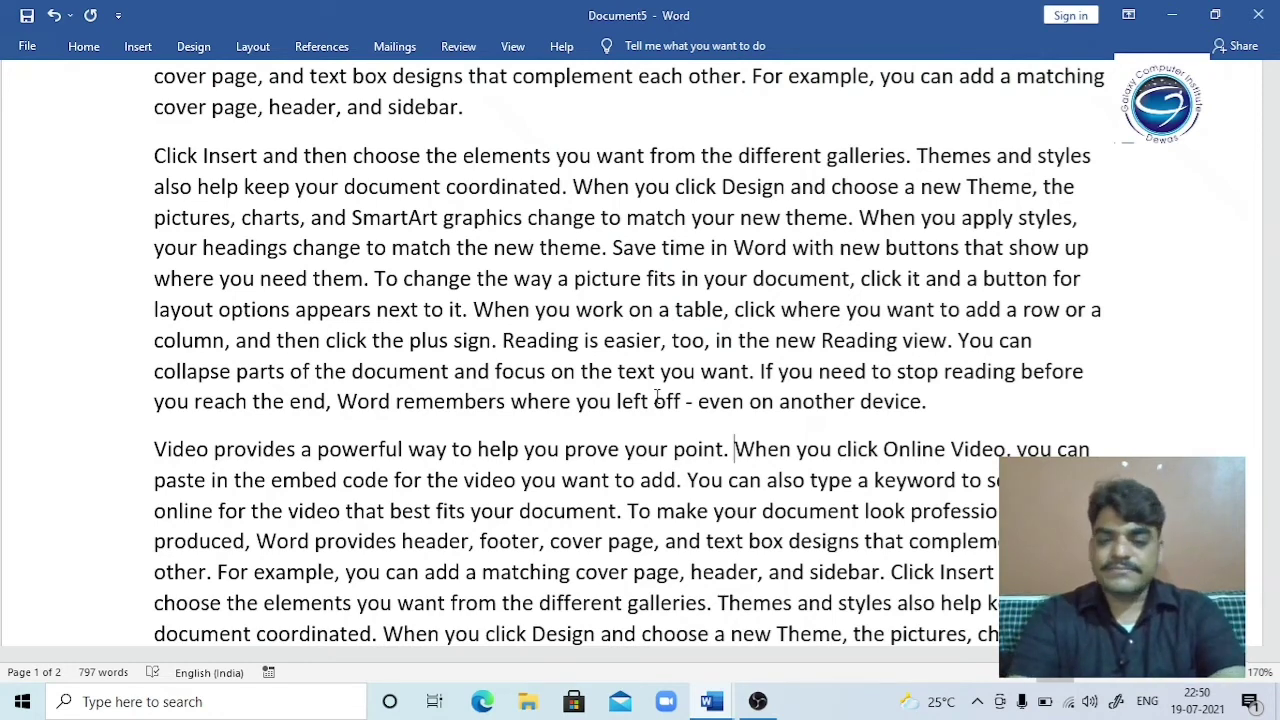
pyautogui.hotkey('alt', 'F4')
pyautogui.press('Escape')
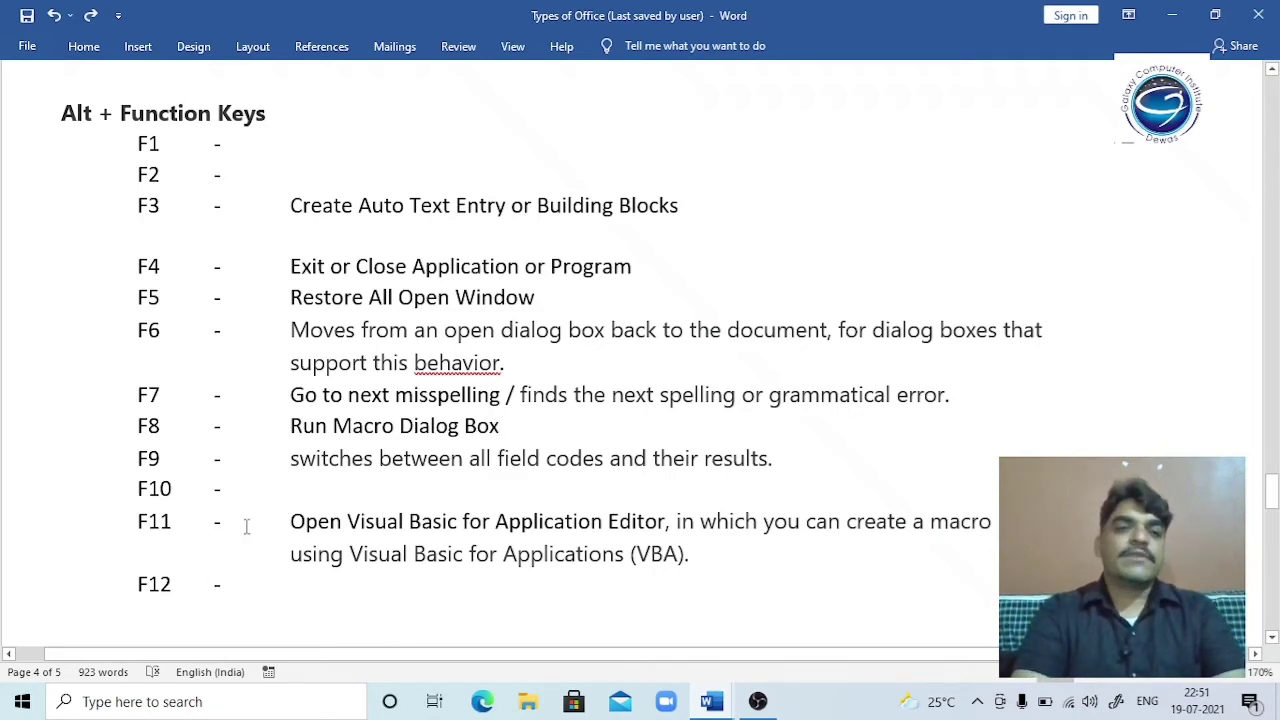
# - Move the caret from the empty F12 entry down into the Alt + Shift + Function Keys list
pyautogui.click(310, 594)
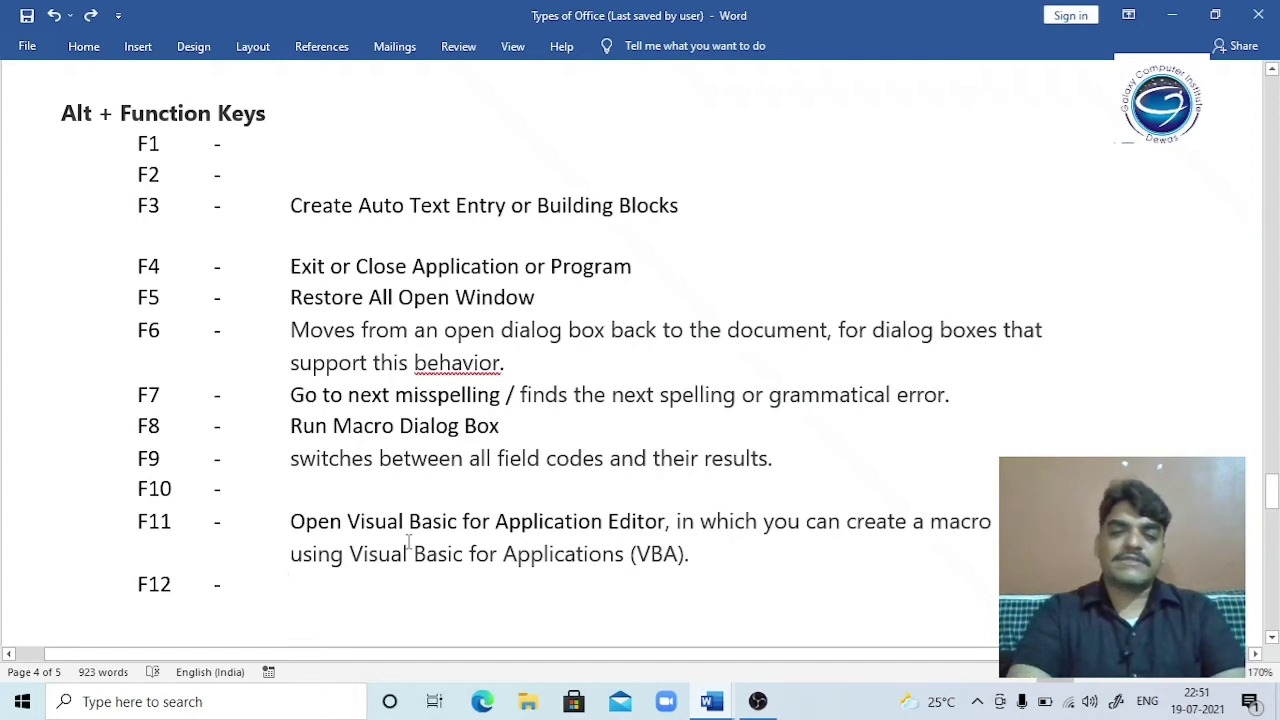
pyautogui.press('Down')
pyautogui.press('Down')
pyautogui.press('Down')
pyautogui.press('Down')
pyautogui.press('Down')
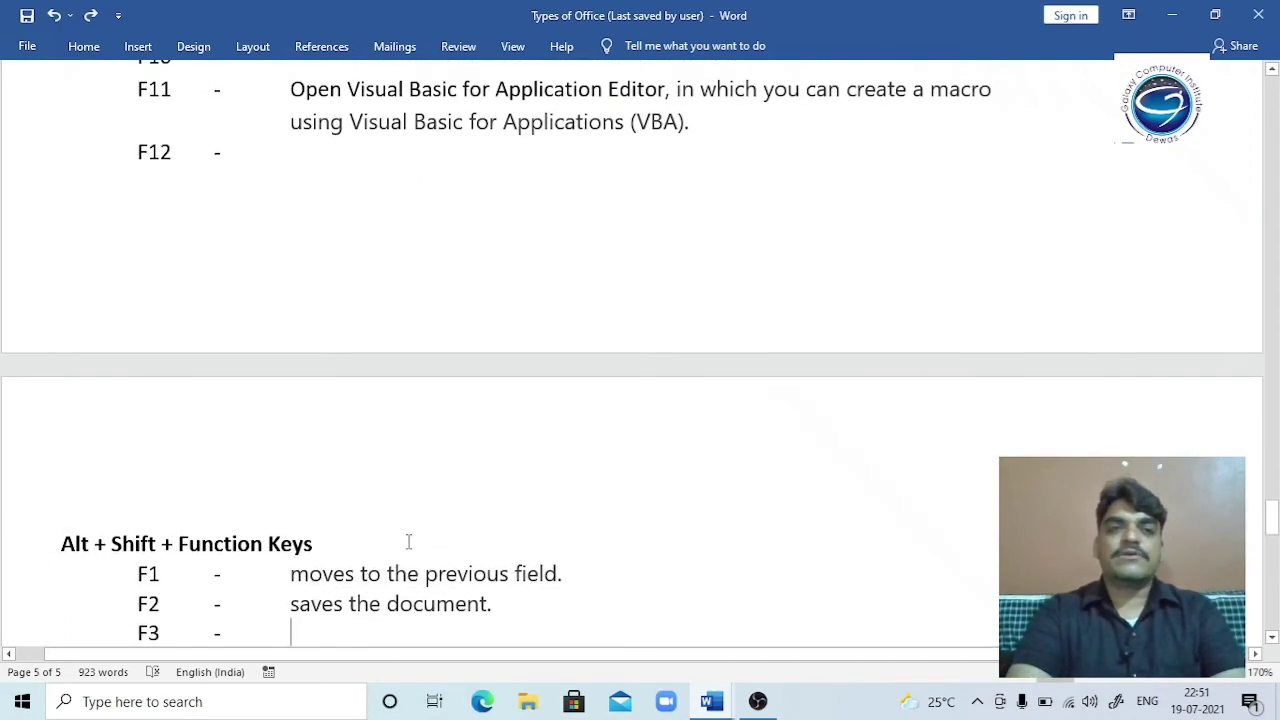
pyautogui.press('Up')
pyautogui.press('Up')
pyautogui.press('Up')
pyautogui.press('Up')
pyautogui.press('Up')
pyautogui.press('Up')
pyautogui.press('Up')
pyautogui.press('Up')
pyautogui.press('Up')
pyautogui.press('Up')
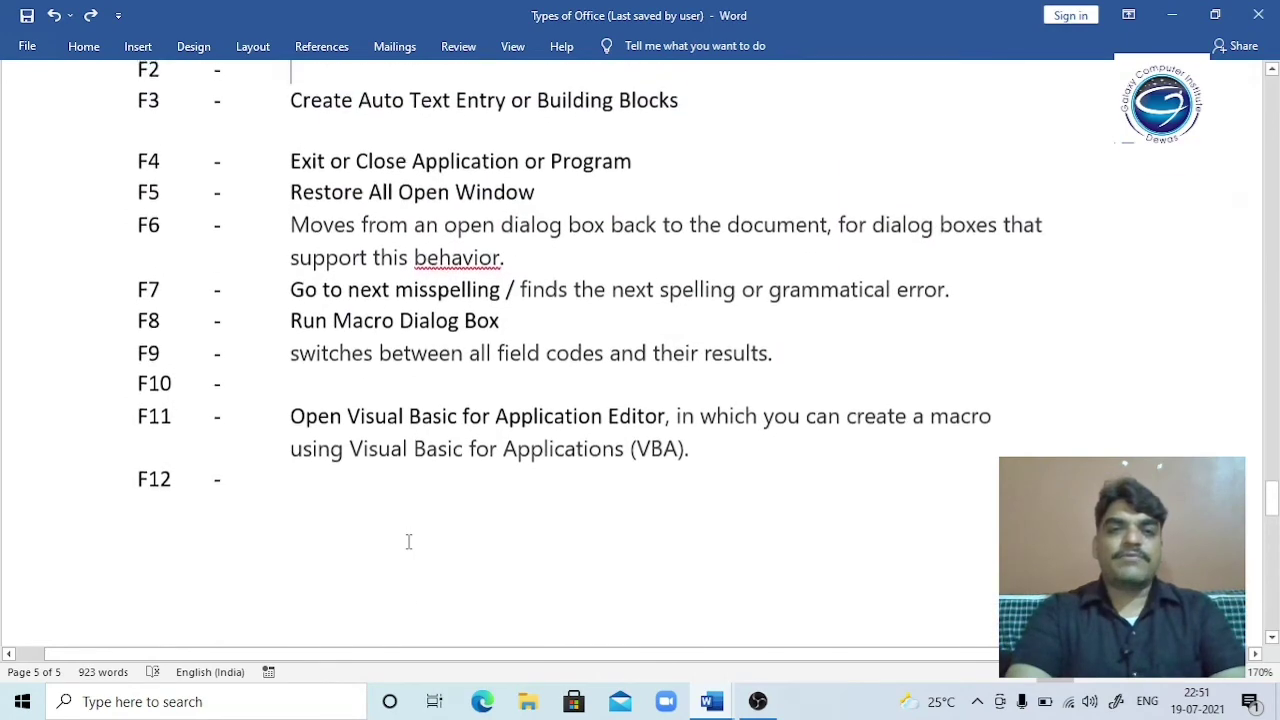
pyautogui.press('Up')
pyautogui.press('Up')
pyautogui.press('Up')
pyautogui.press('Up')
pyautogui.press('Up')
pyautogui.press('Up')
pyautogui.press('Up')
pyautogui.press('Up')
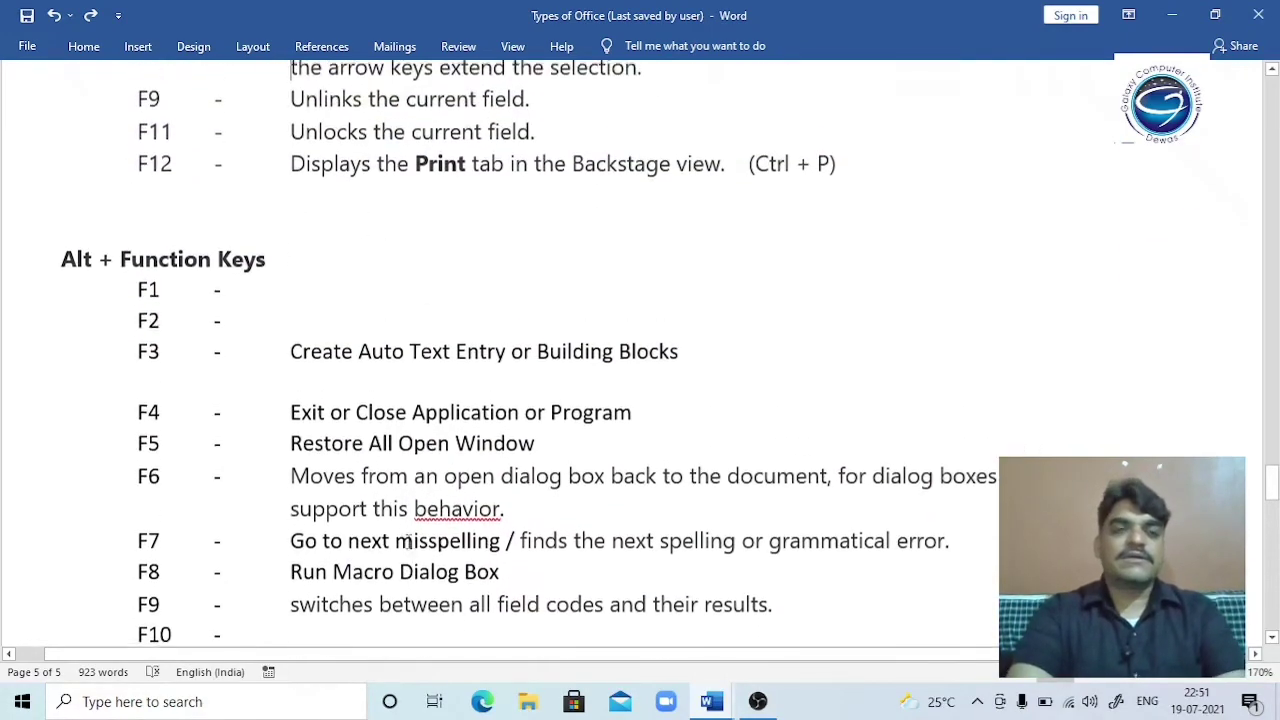
pyautogui.press('Up')
pyautogui.press('Up')
pyautogui.press('Up')
pyautogui.press('Up')
pyautogui.press('Up')
pyautogui.press('Up')
pyautogui.press('Up')
pyautogui.press('Up')
pyautogui.press('Up')
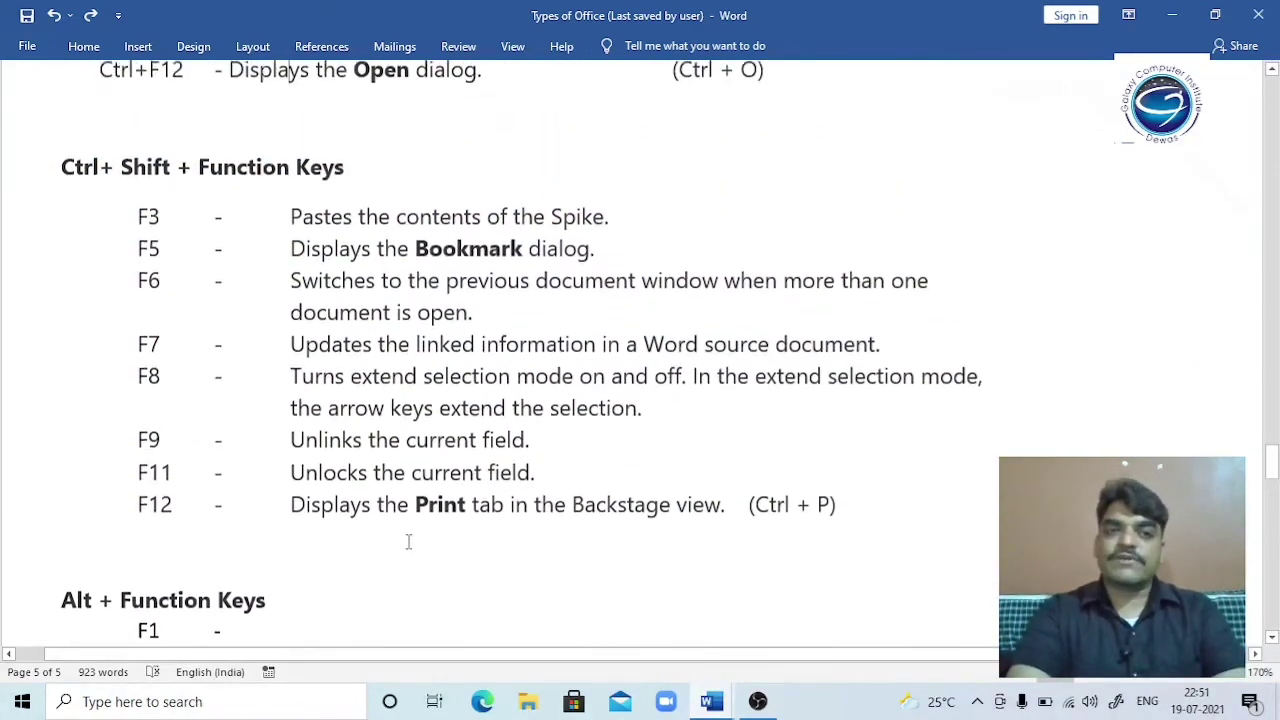
pyautogui.press('Down')
pyautogui.press('Down')
pyautogui.press('Down')
pyautogui.press('Down')
pyautogui.press('Down')
pyautogui.press('Down')
pyautogui.press('Down')
pyautogui.press('Down')
pyautogui.press('Down')
pyautogui.press('Down')
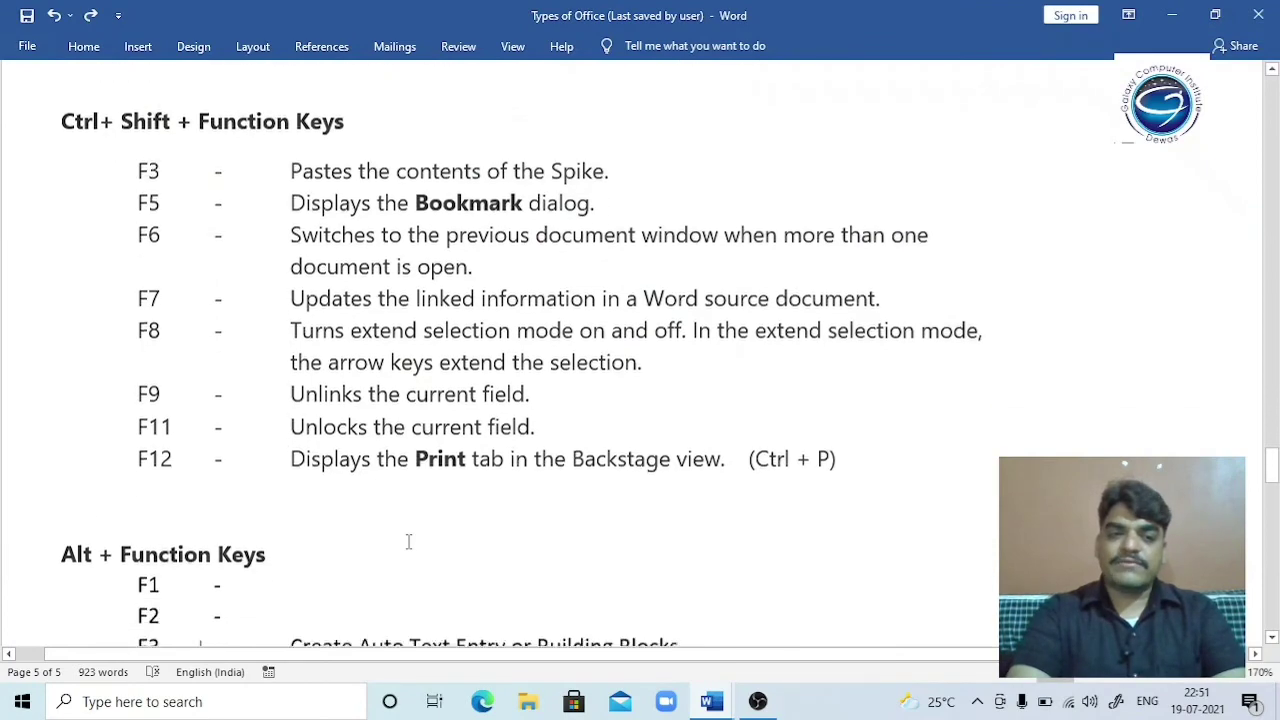
pyautogui.press('Down')
pyautogui.press('Down')
pyautogui.press('Down')
pyautogui.press('Down')
pyautogui.press('Down')
pyautogui.press('Down')
pyautogui.press('Down')
pyautogui.press('Down')
pyautogui.press('Down')
pyautogui.press('Down')
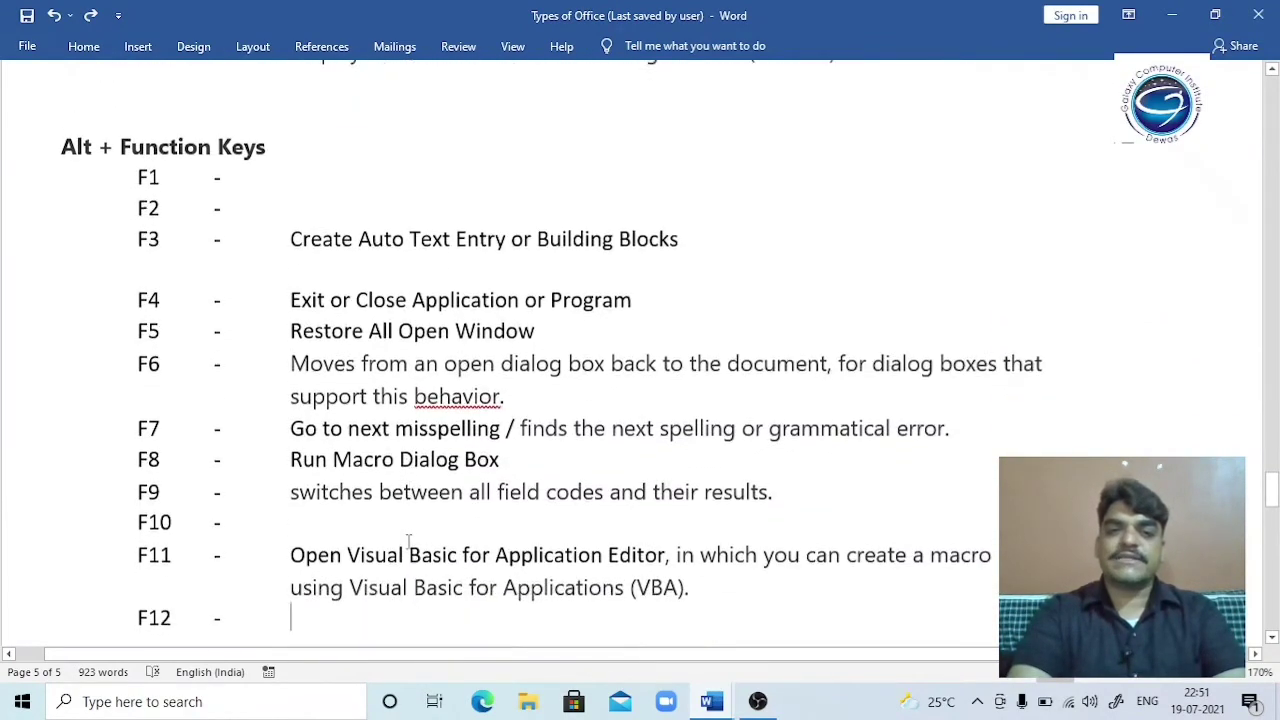
pyautogui.press('Down')
pyautogui.press('Down')
pyautogui.press('Down')
pyautogui.press('Down')
pyautogui.press('Down')
pyautogui.press('Down')
pyautogui.press('Down')
pyautogui.press('Down')
pyautogui.press('Down')
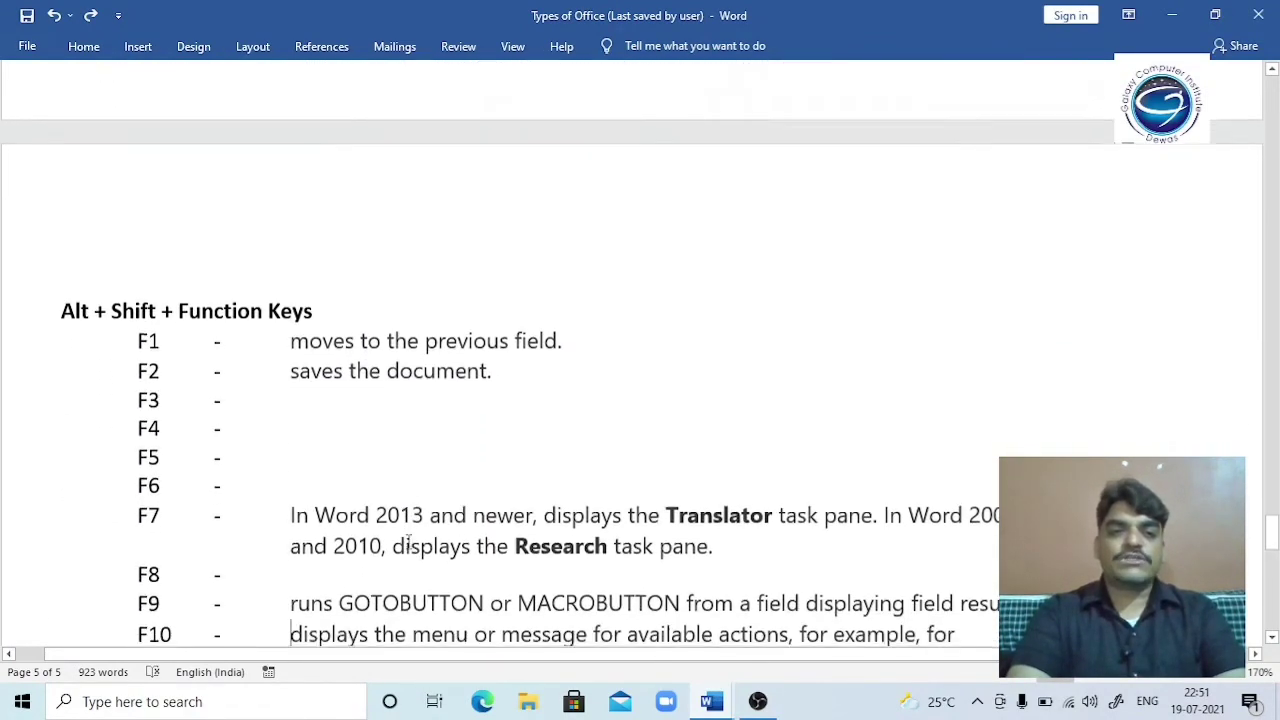
pyautogui.press('Down')
pyautogui.press('Down')
pyautogui.press('Down')
pyautogui.press('Down')
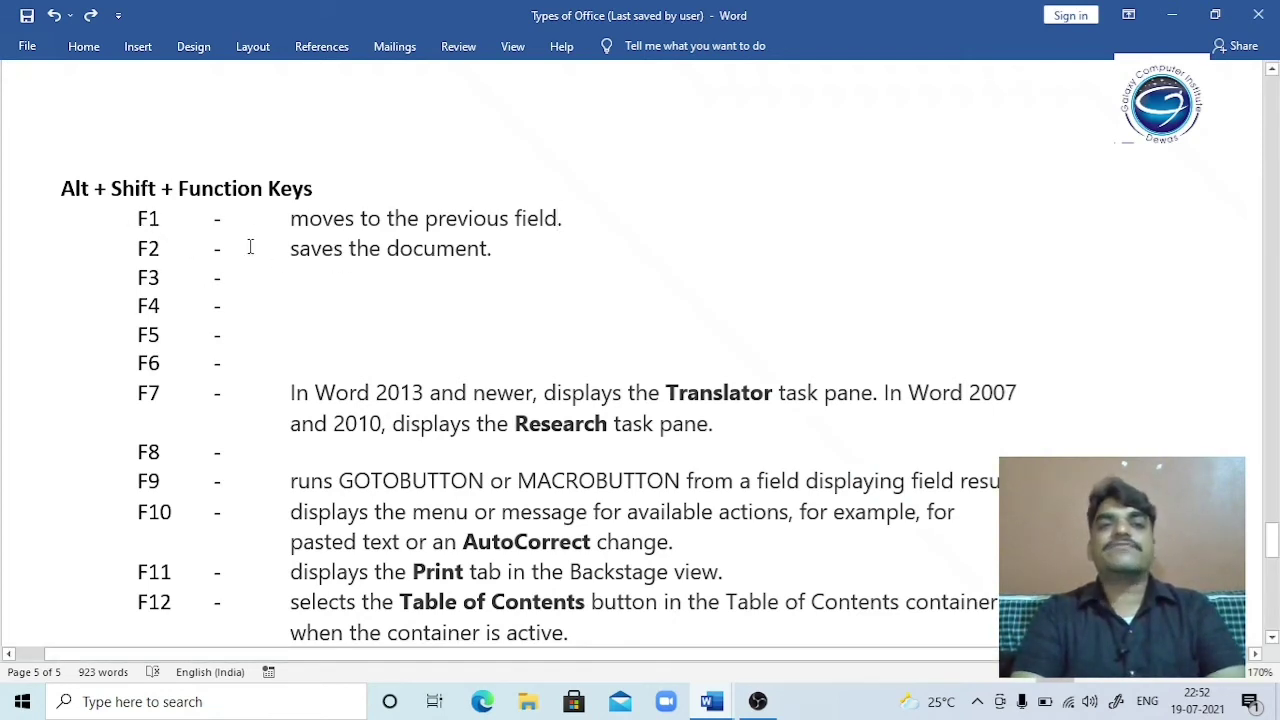
# - With the caret on the F3 entry, open the Translator pane using Alt+Shift+F7
pyautogui.click(621, 279)
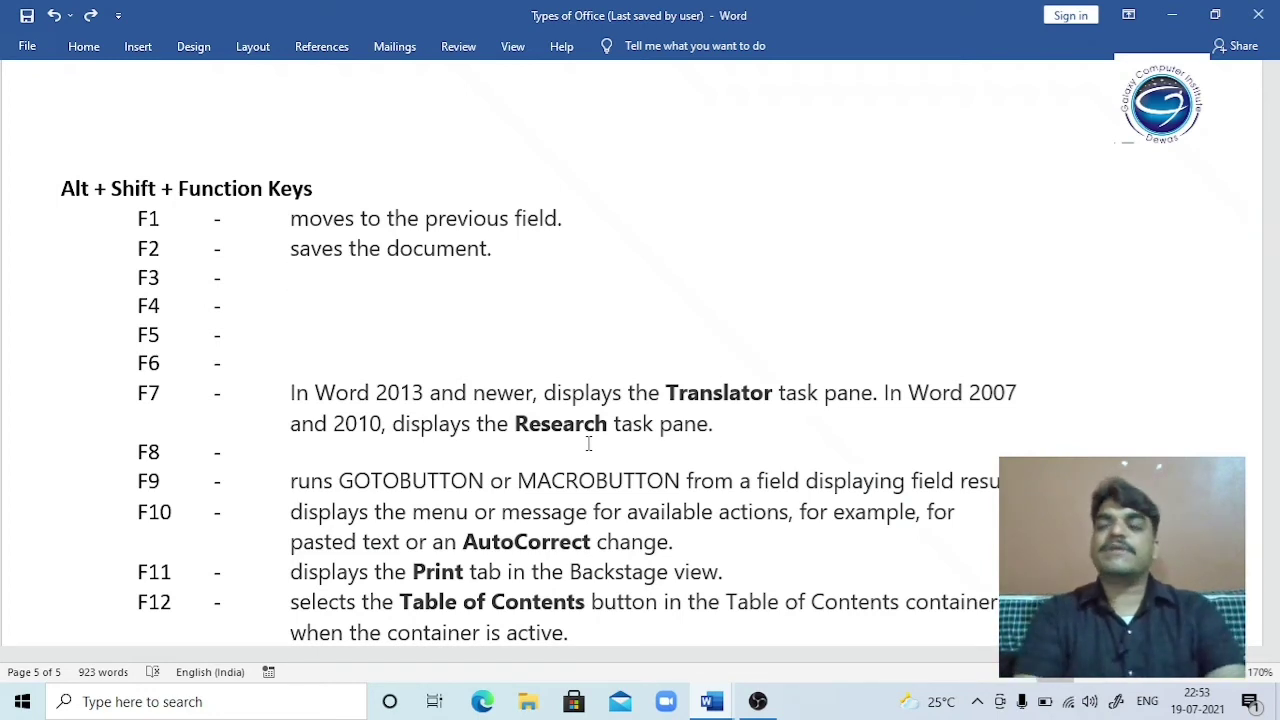
pyautogui.hotkey('alt', 'shift', 'F7')
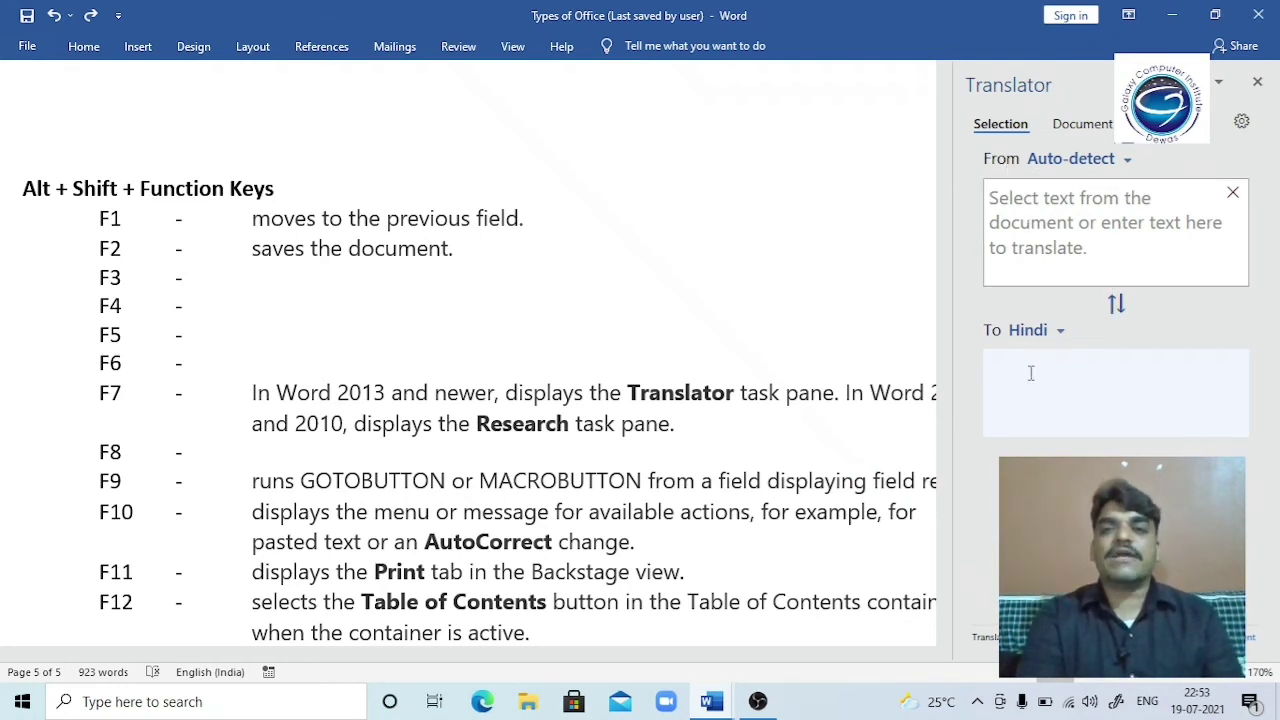
# - Translate 'I am a teacher.' into Hindi, review the source languages, then close the Translator pane
pyautogui.click(1067, 196)
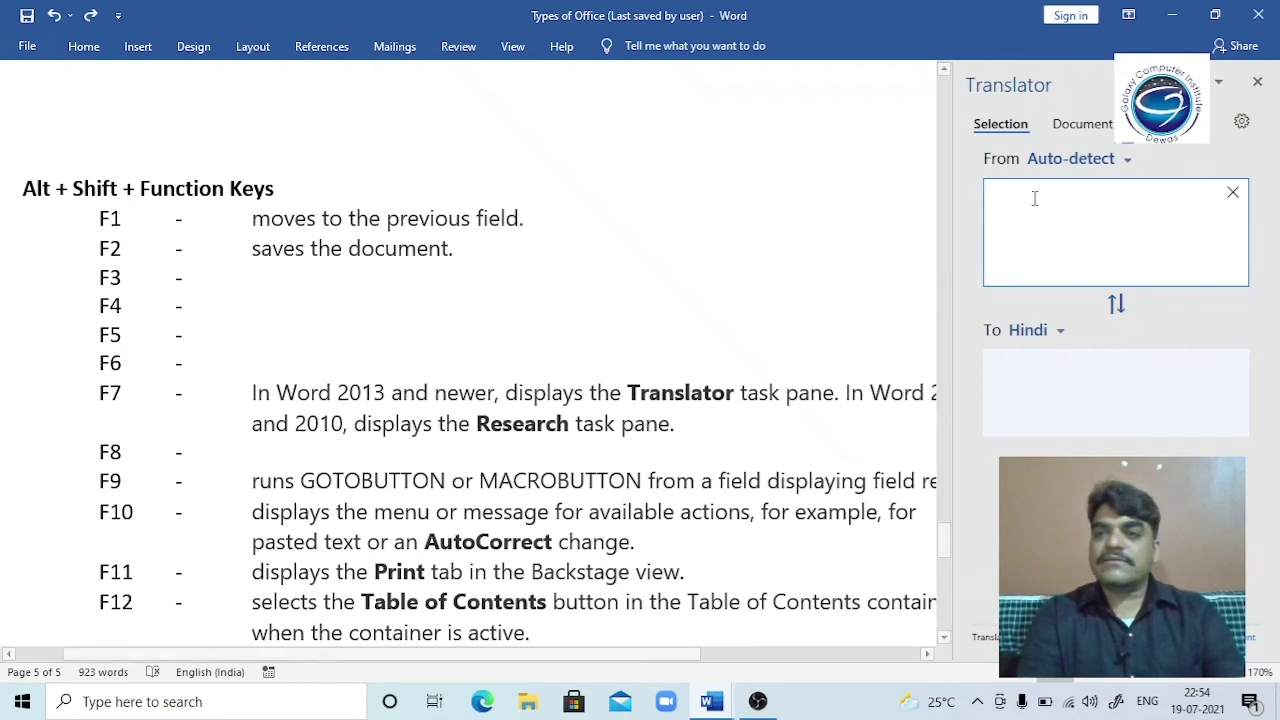
pyautogui.write('I ')
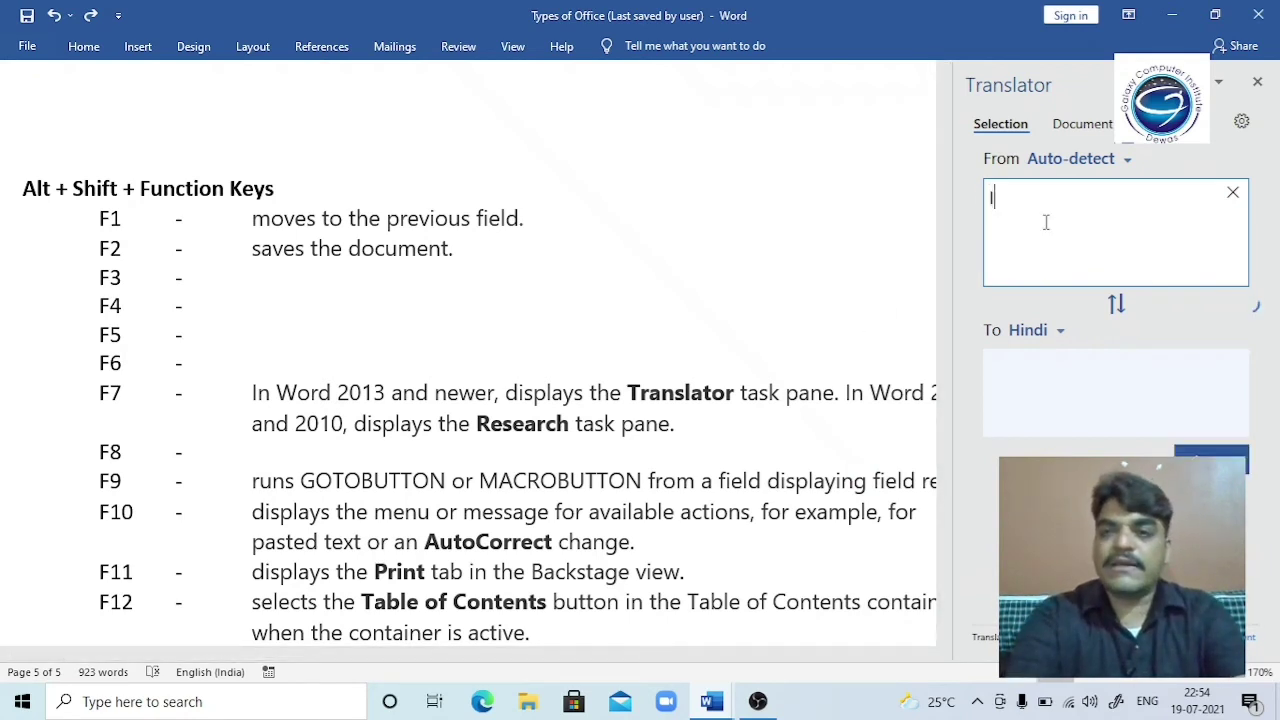
pyautogui.write('am a teach')
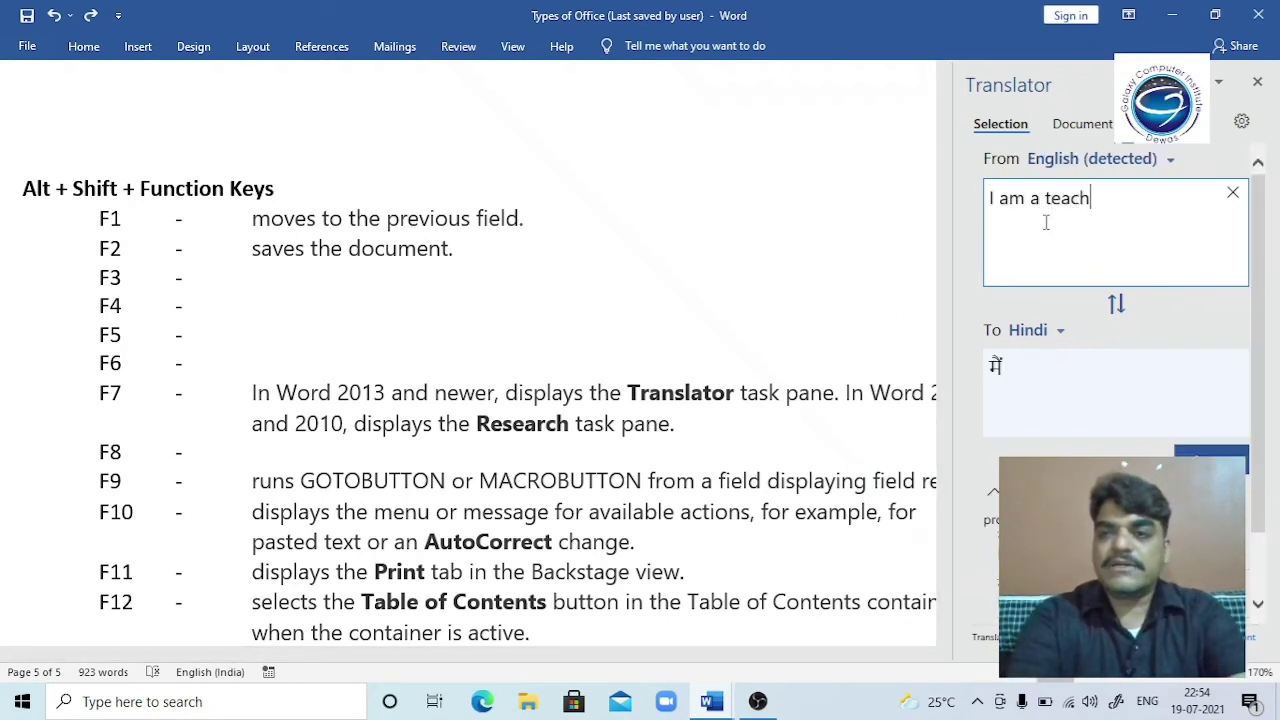
pyautogui.write('er.')
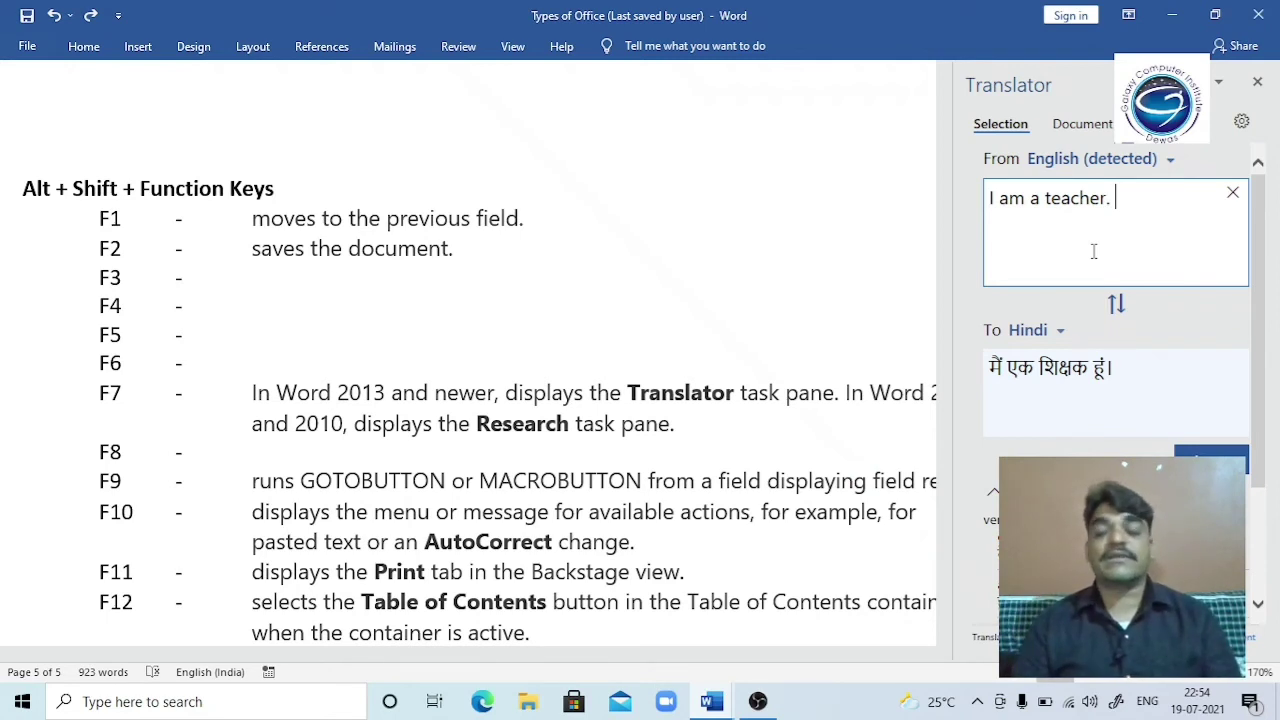
pyautogui.click(1170, 165)
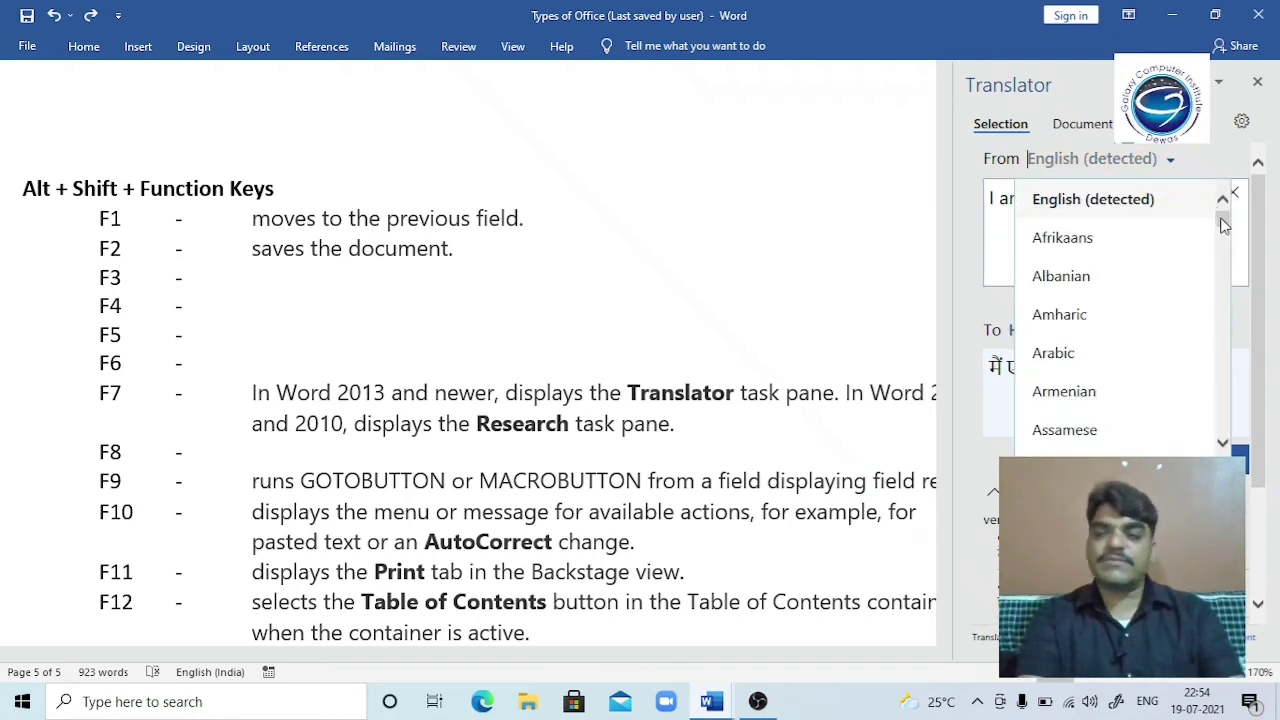
pyautogui.moveTo(1224, 225)
pyautogui.mouseDown()
pyautogui.moveTo(1226, 437)
pyautogui.moveTo(1224, 205)
pyautogui.mouseUp()
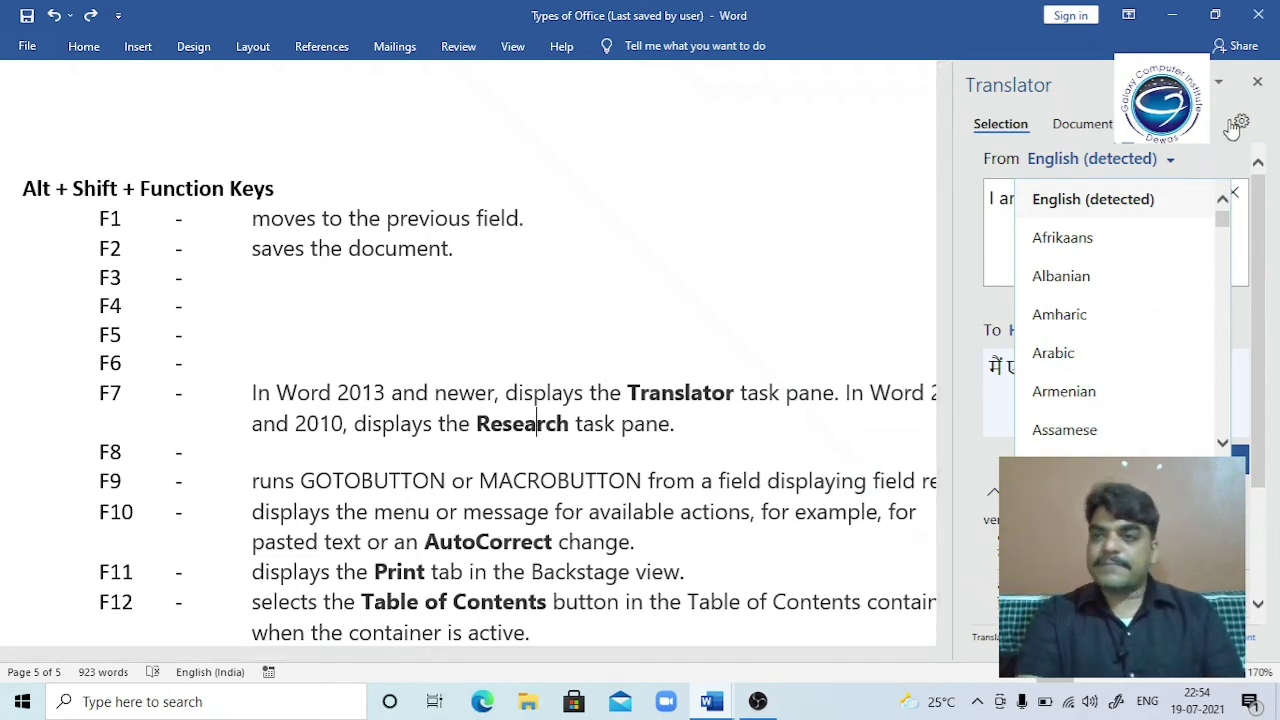
pyautogui.click(1258, 84)
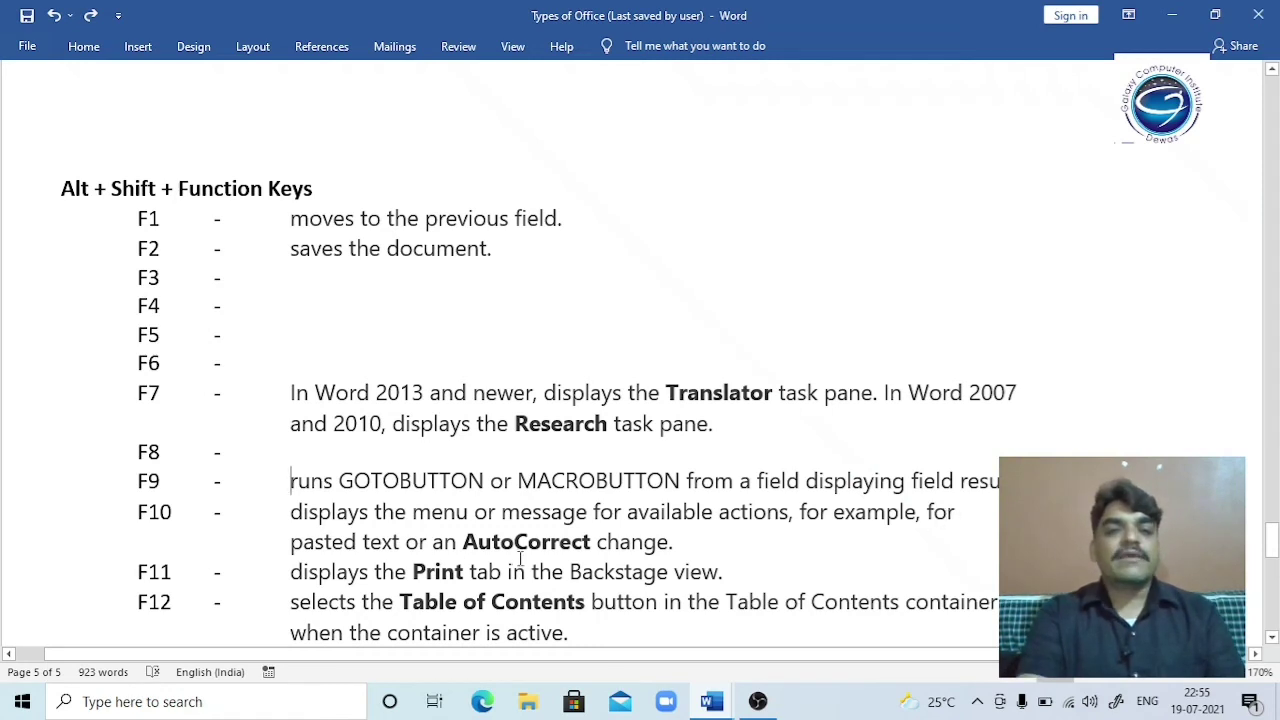
pyautogui.click(674, 550)
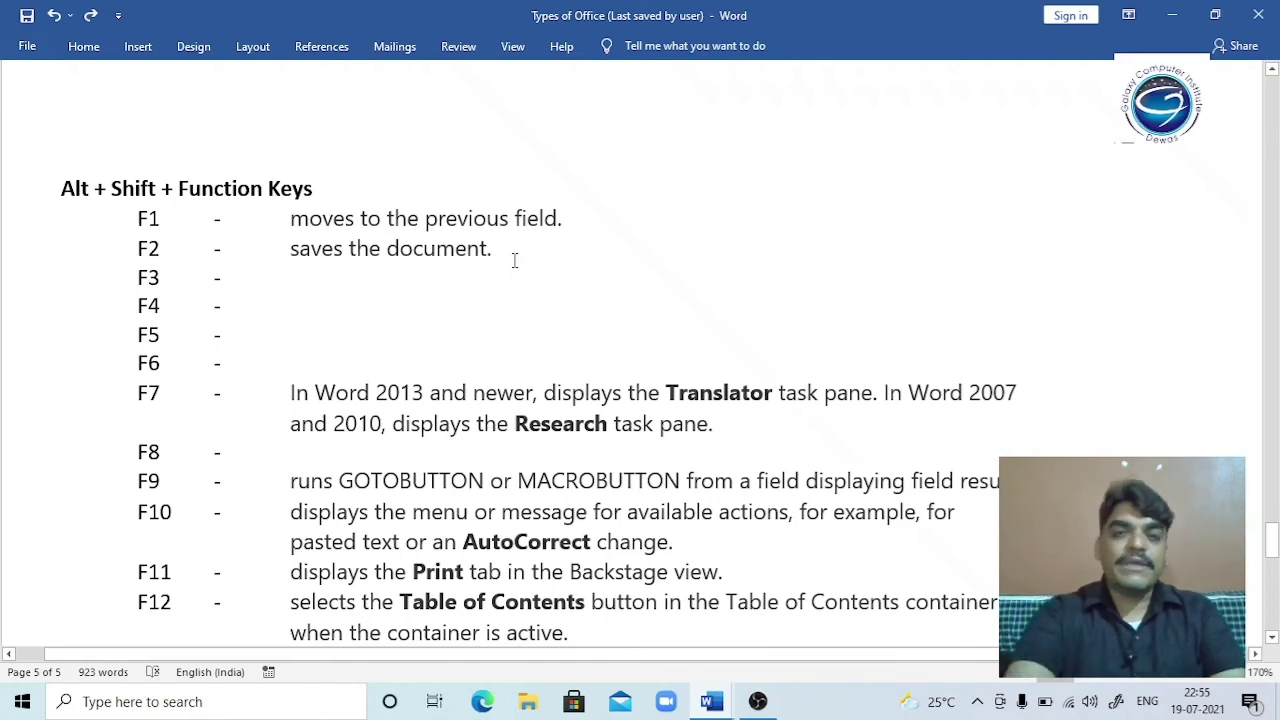
pyautogui.scroll(-8, 514, 260)
pyautogui.scroll(6, 514, 260)
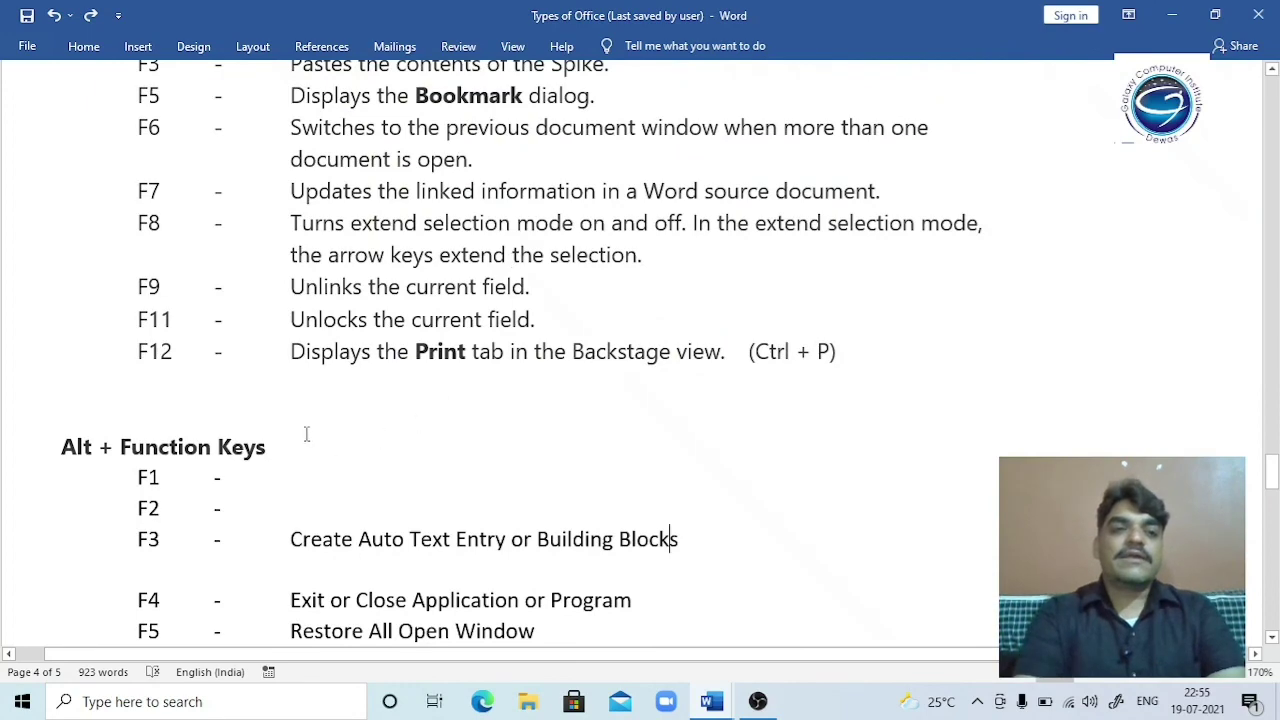
pyautogui.click(304, 372)
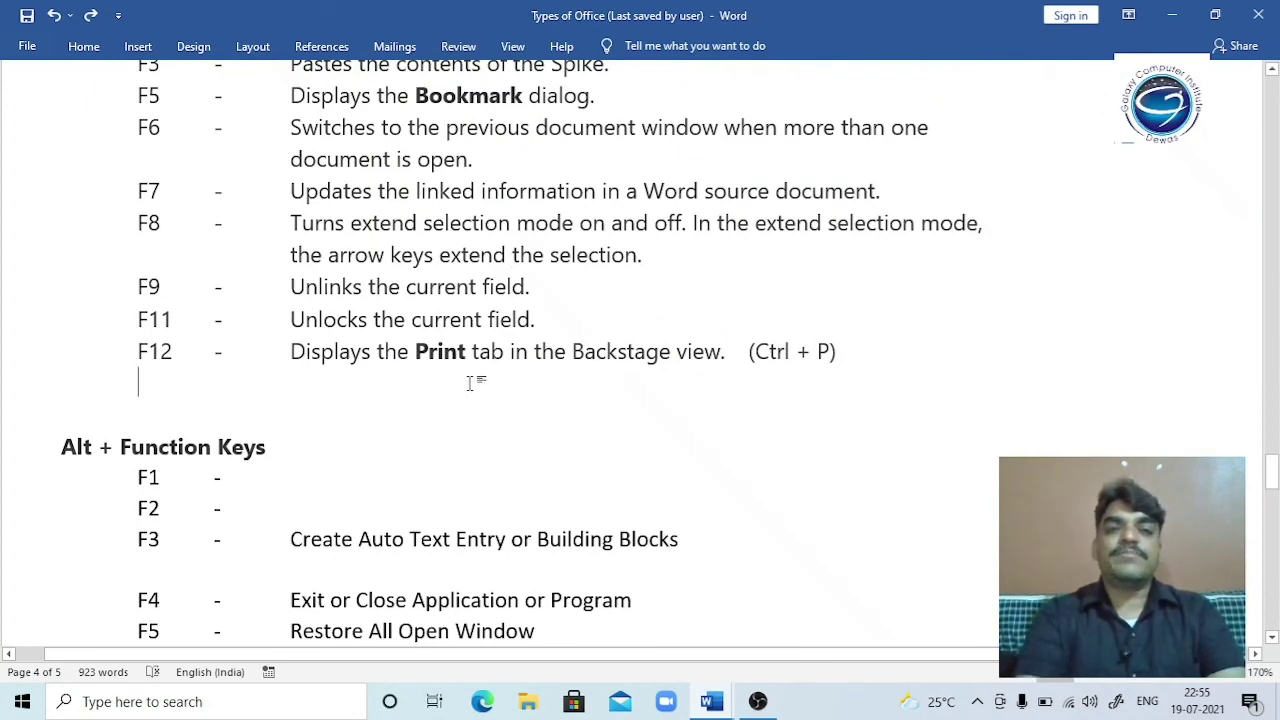
pyautogui.press('Up')
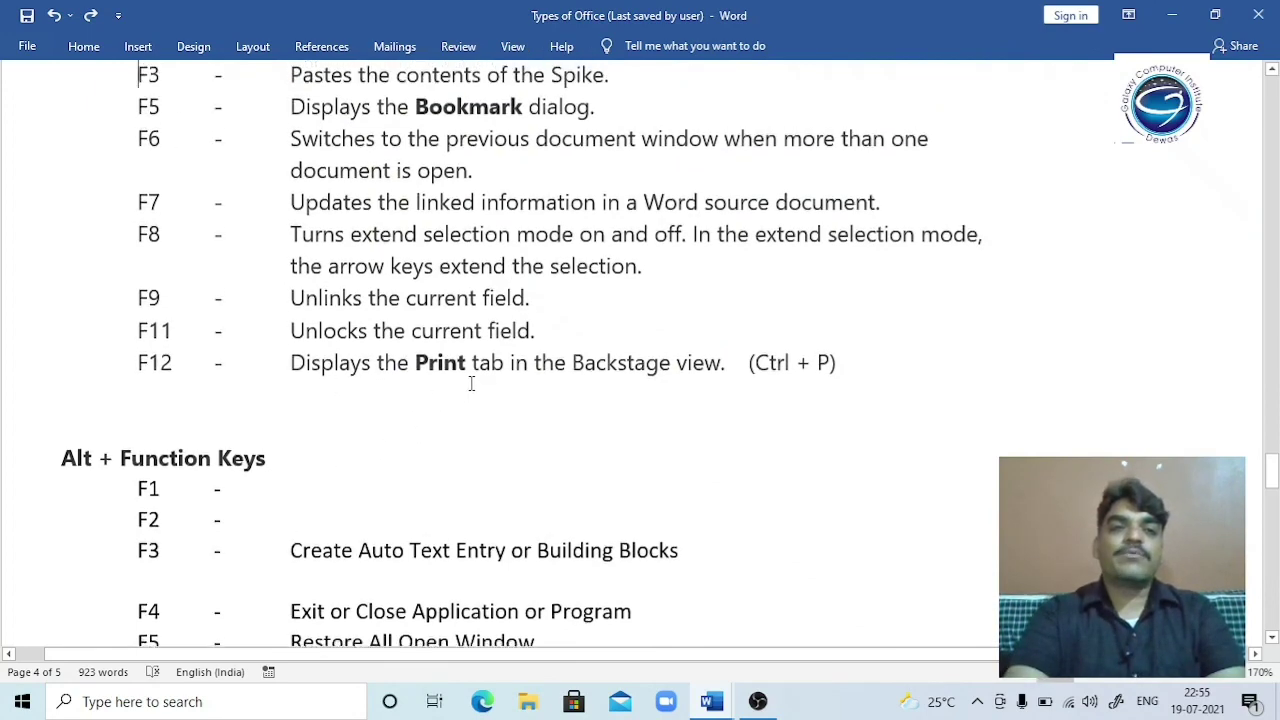
pyautogui.press('Up')
pyautogui.press('Up')
pyautogui.press('Up')
pyautogui.press('Down')
pyautogui.press('Down')
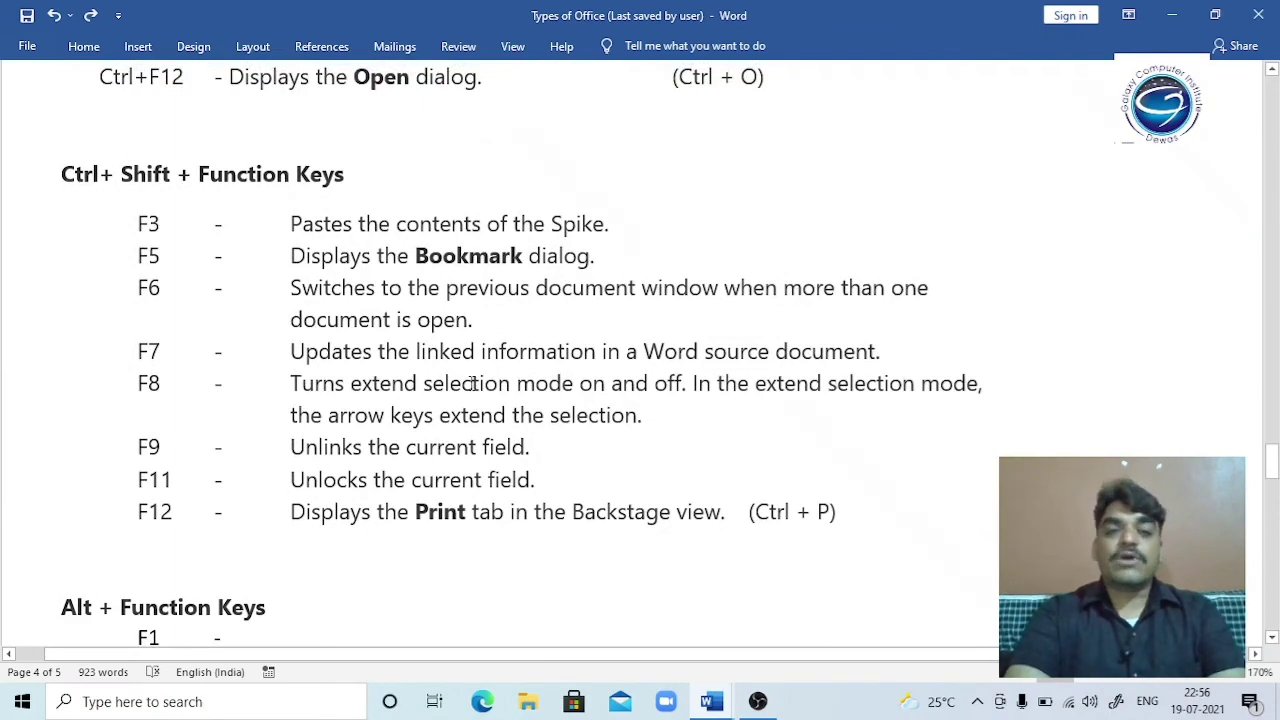
pyautogui.press('Down')
pyautogui.press('Down')
pyautogui.press('Down')
pyautogui.press('Down')
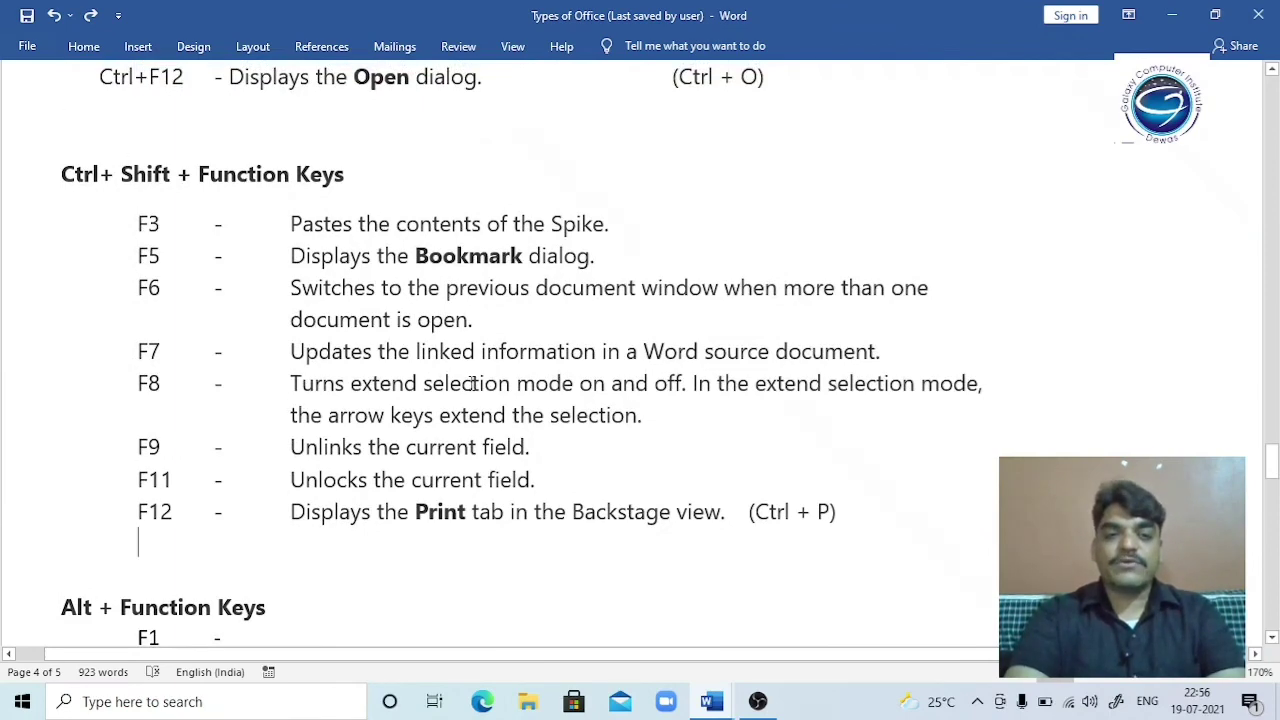
pyautogui.scroll(-2, 471, 383)
pyautogui.scroll(-6, 471, 383)
pyautogui.scroll(-5, 471, 383)
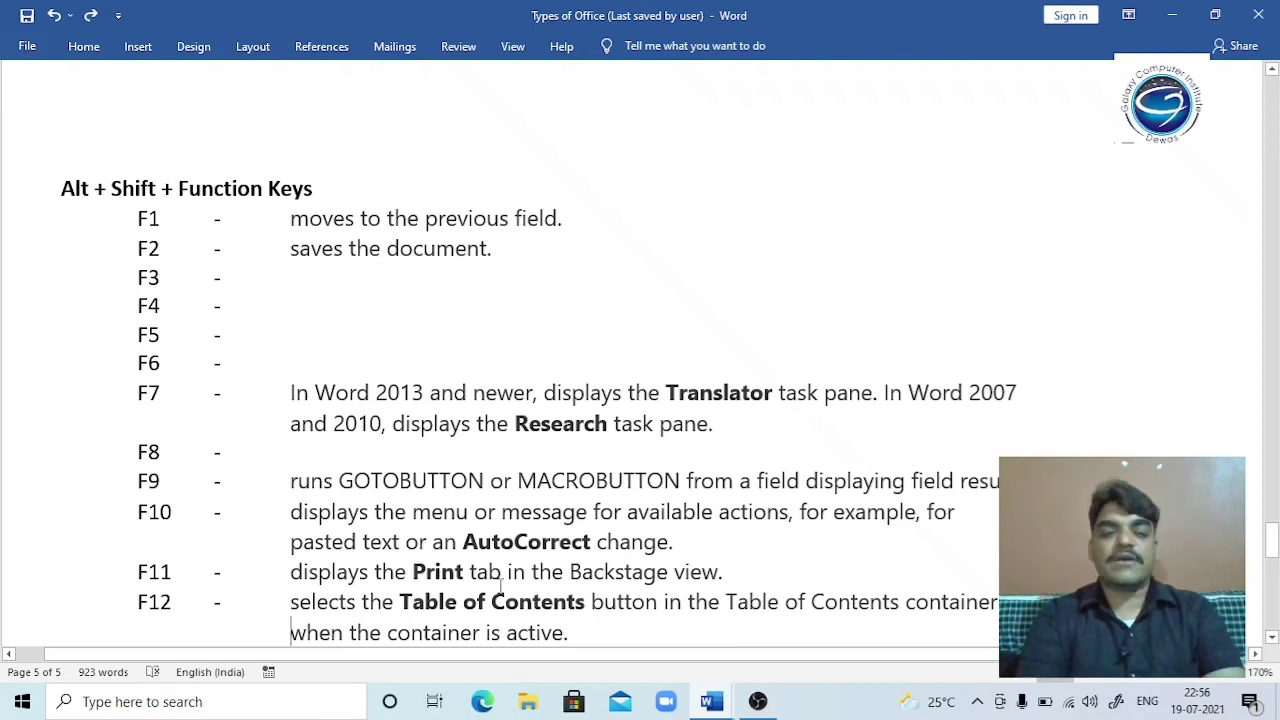
pyautogui.hotkey('ctrl', 'p')
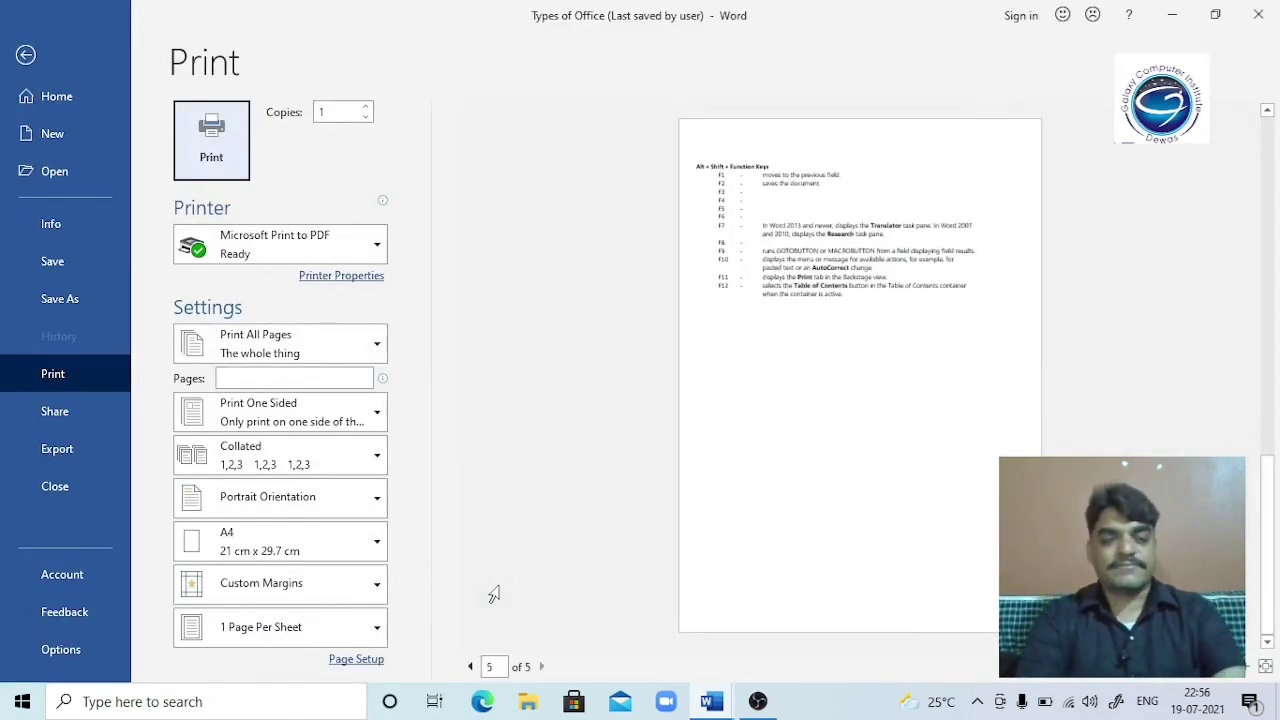
pyautogui.press('Escape')
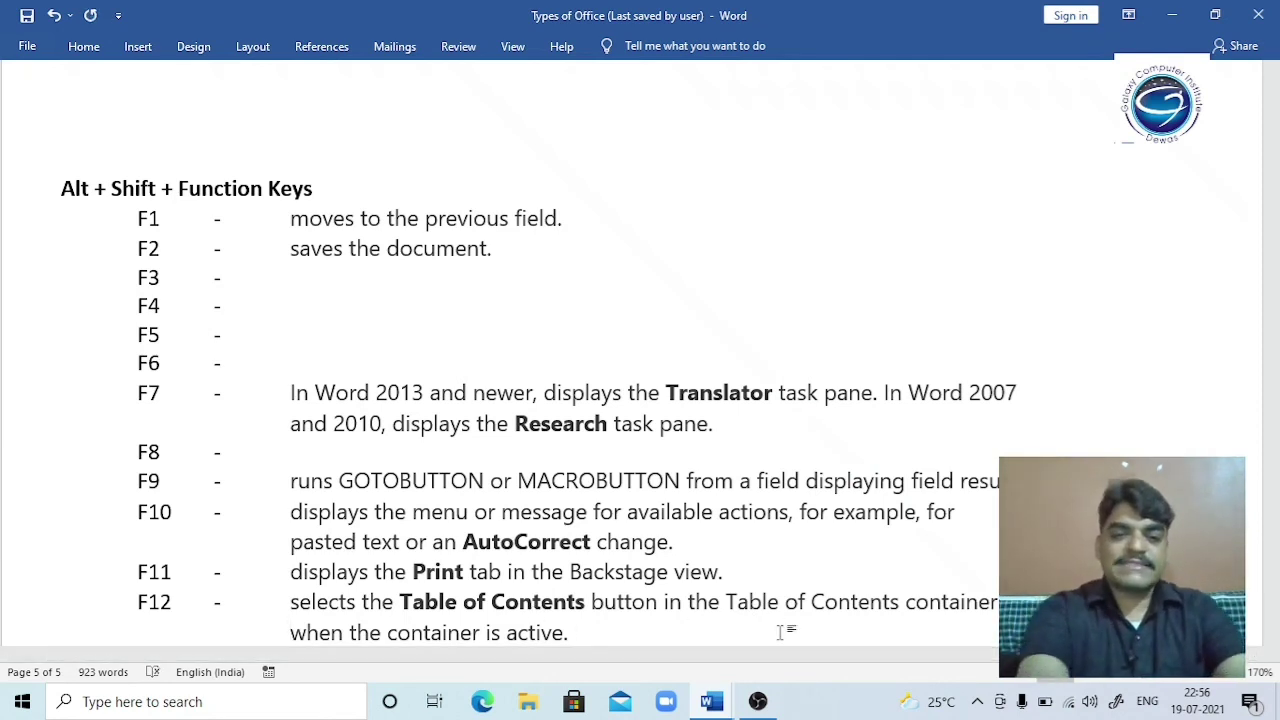
# - Add a bold 'ToC' note after the Alt + Shift + F12 description
pyautogui.write('ToC')
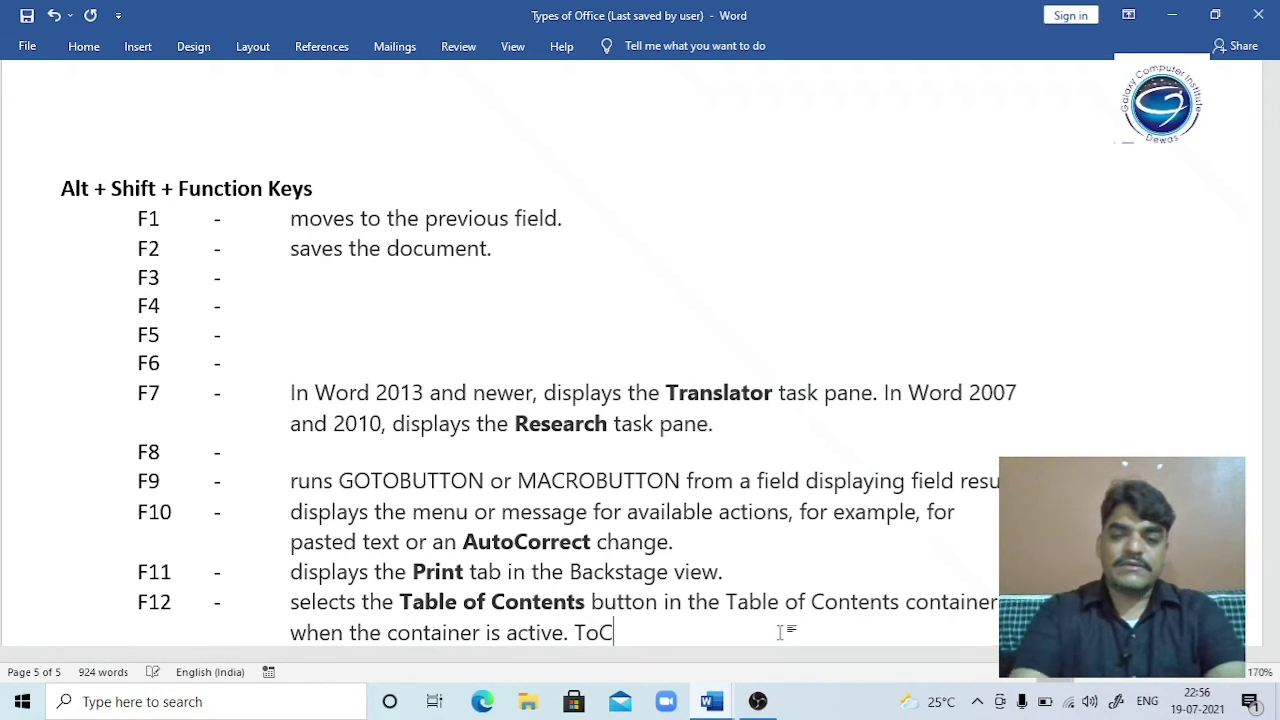
pyautogui.hotkey('ctrl', 'shift', 'Left')
pyautogui.hotkey('ctrl', 'b')
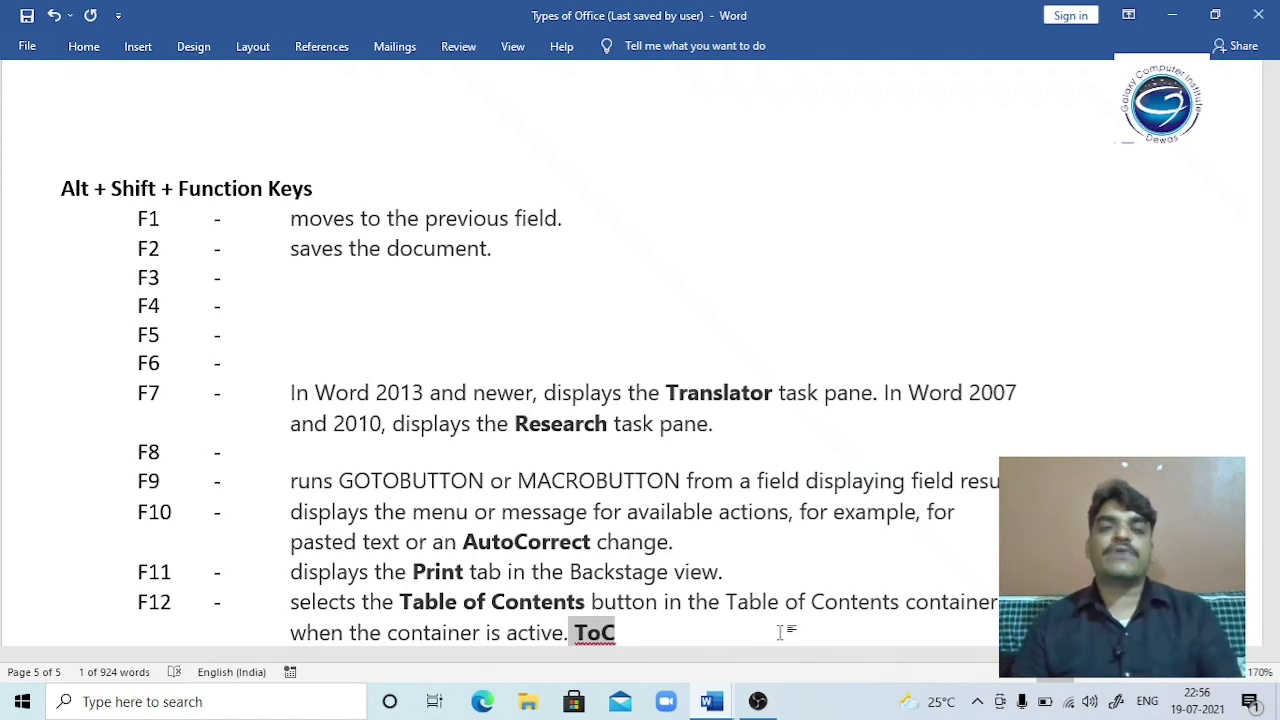
pyautogui.click(779, 632)
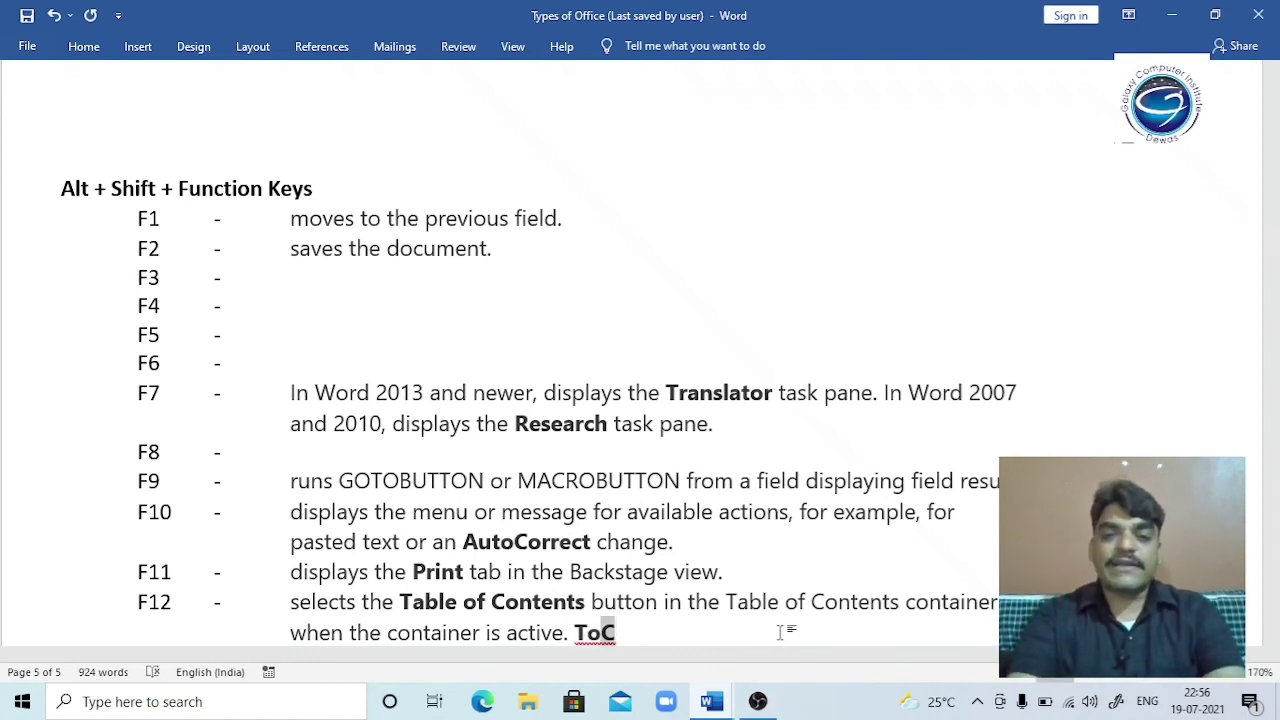
# - Change the note to 'ToF' and display the References tools for tables of contents
pyautogui.write('A')
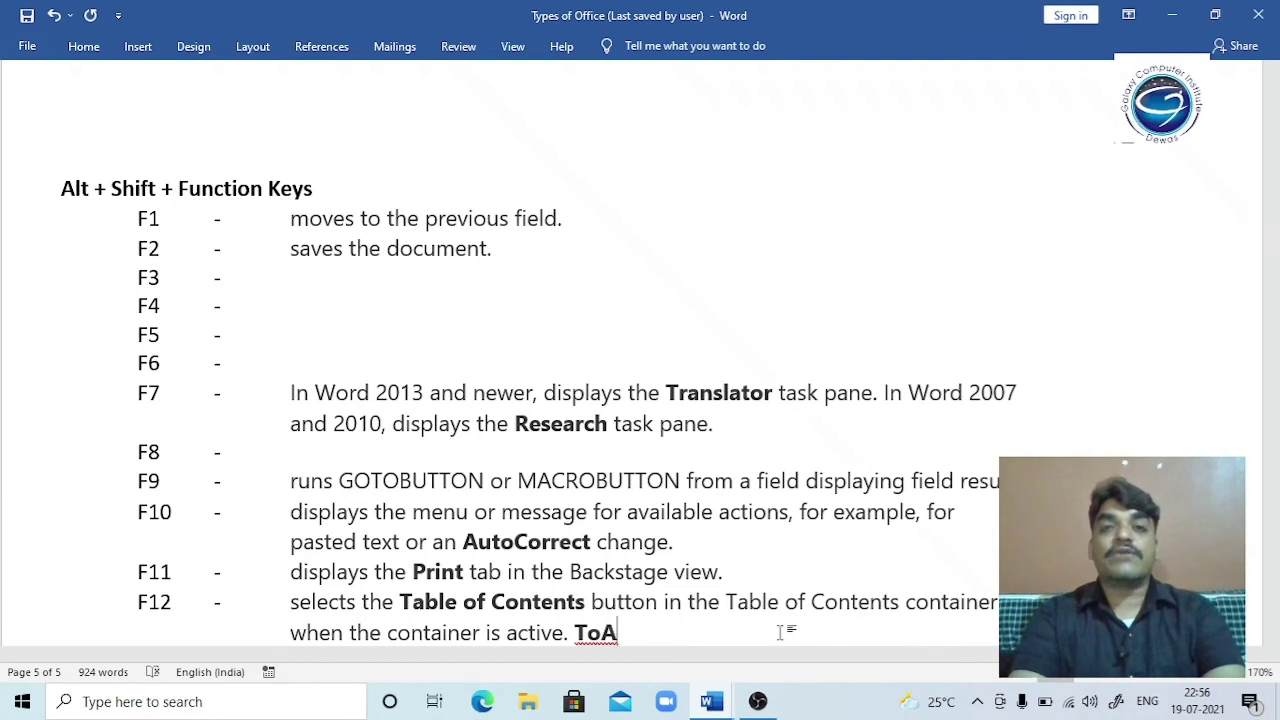
pyautogui.hotkey('shift', 'Left')
pyautogui.press('BackSpace')
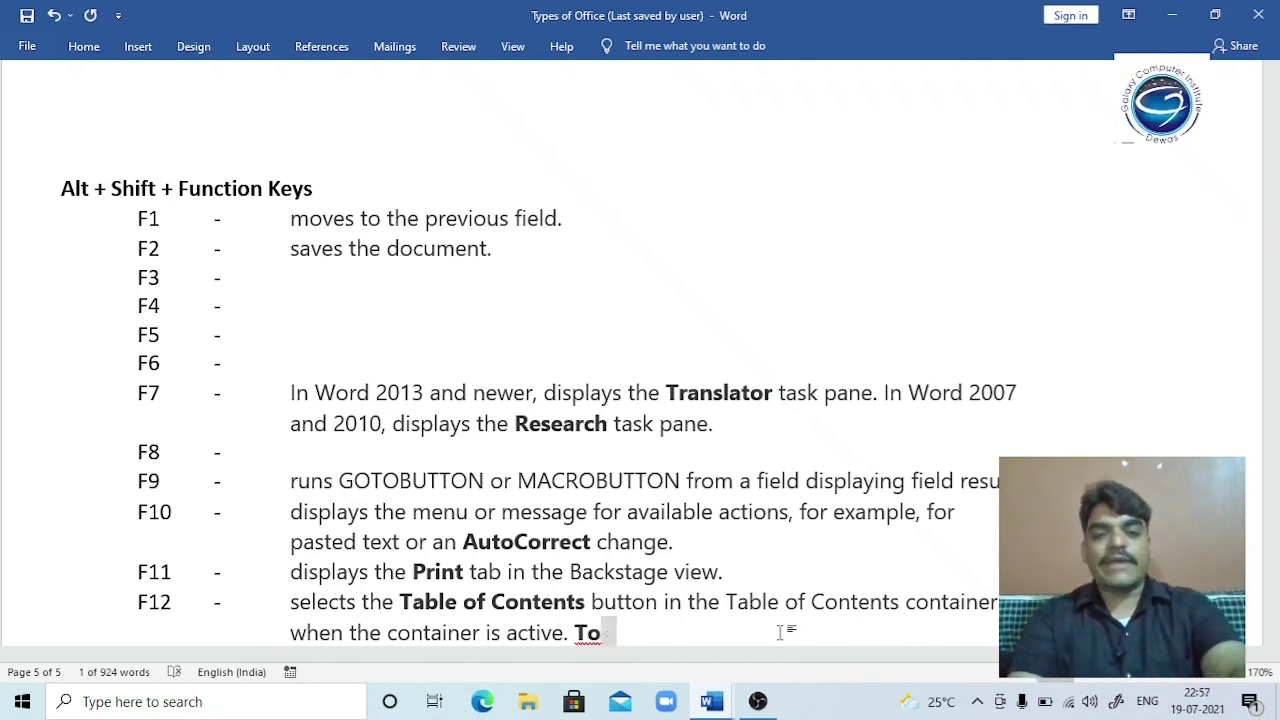
pyautogui.write('F')
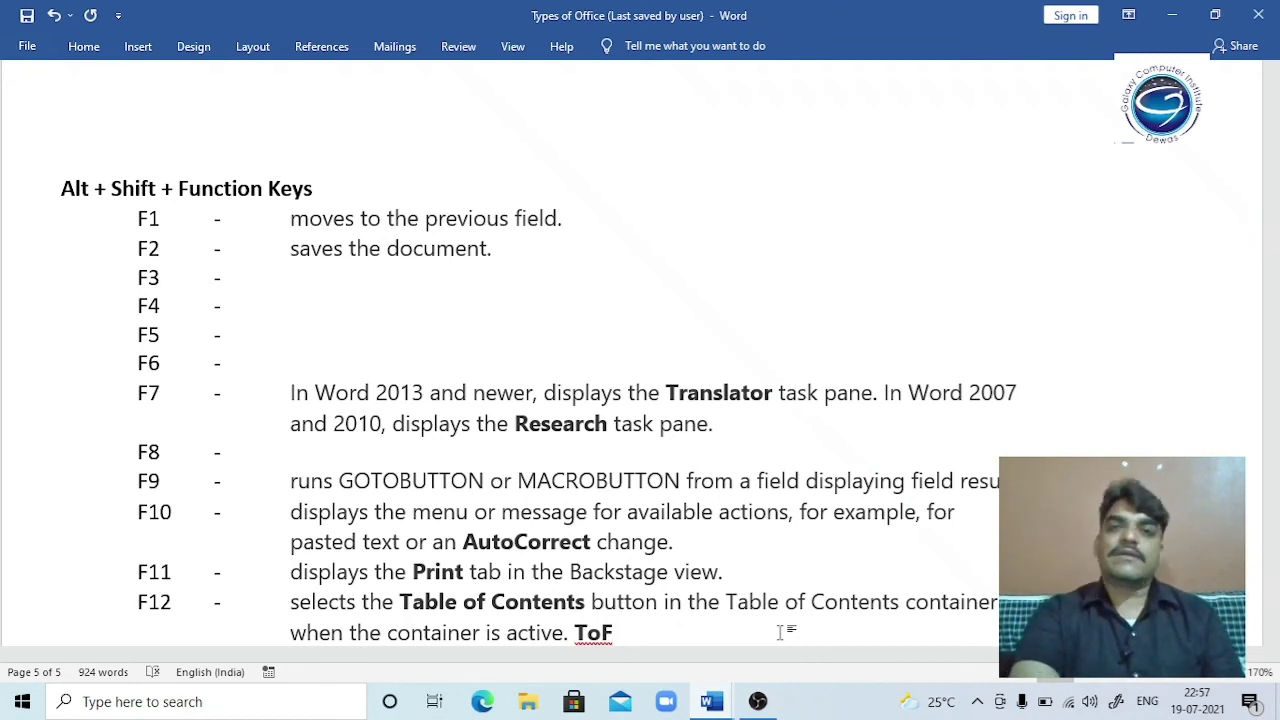
pyautogui.click(322, 47)
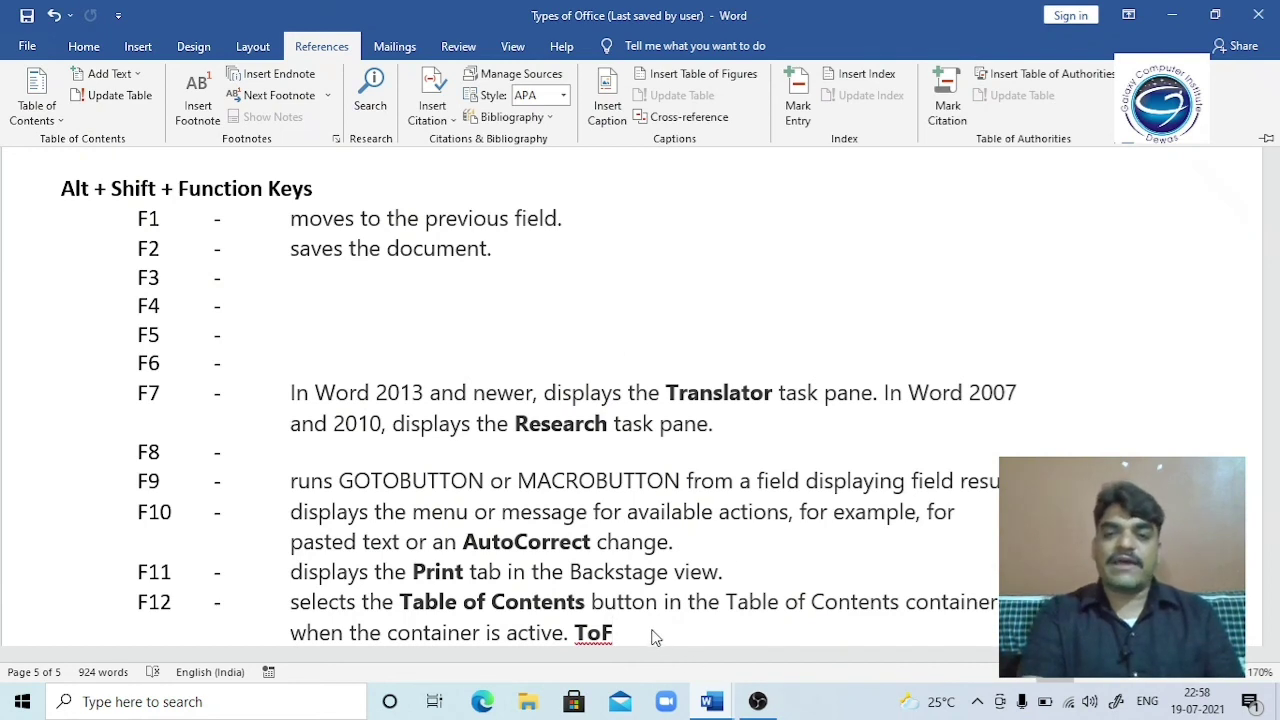
# - Collapse the ribbon with Ctrl+F1 and trim the F12 line's 'ToF' note back to 'T'
pyautogui.hotkey('ctrl', 'F1')
pyautogui.press('BackSpace')
pyautogui.press('BackSpace')
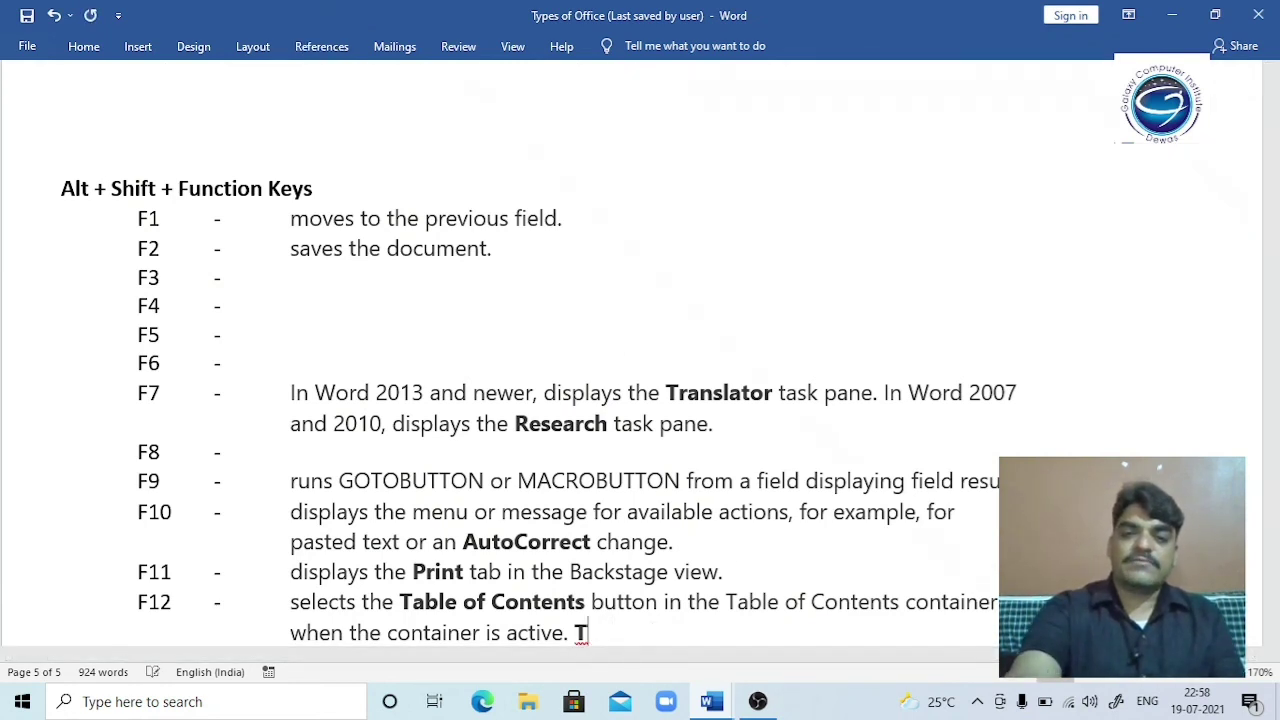
pyautogui.press('BackSpace')
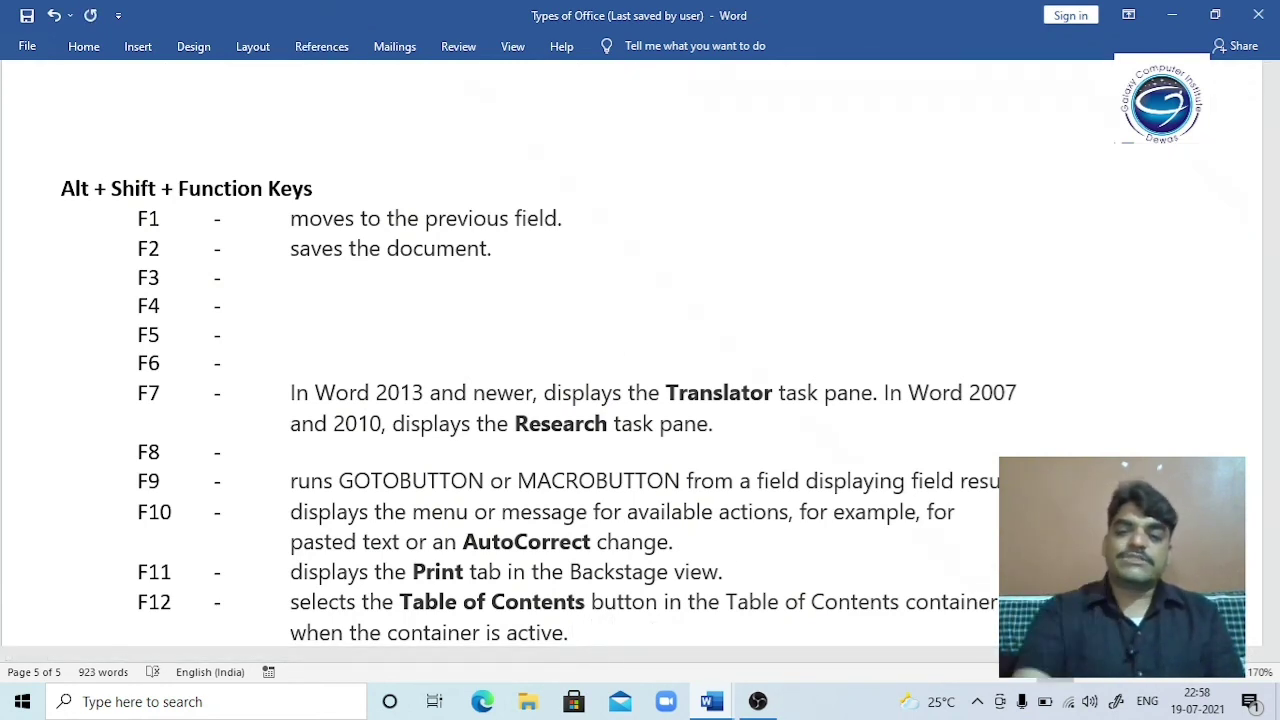